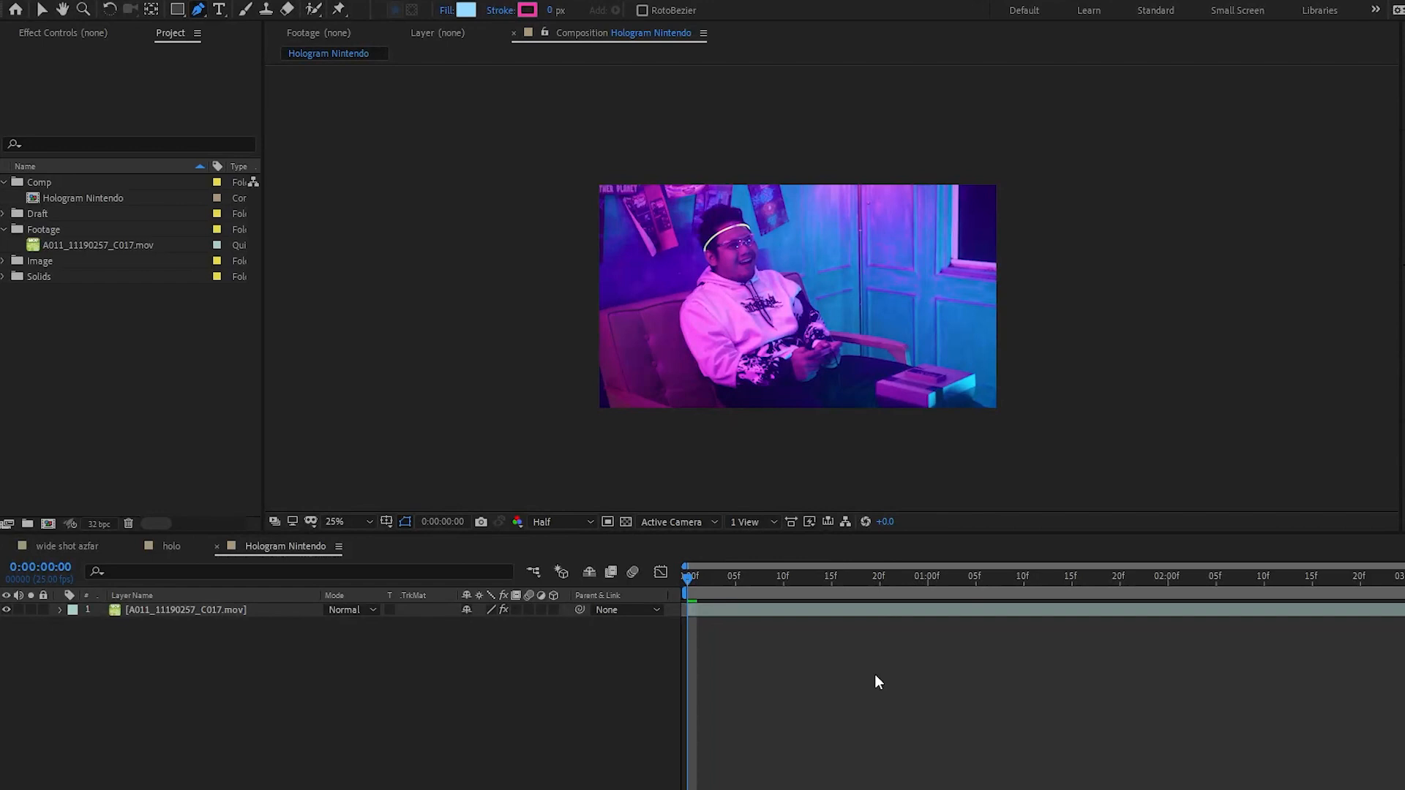
Step: Create a composition-sized white solid named Hologram and hide the A011_11190257_C017.mov footage layer
{"action": "key", "text": "ctrl+y"}
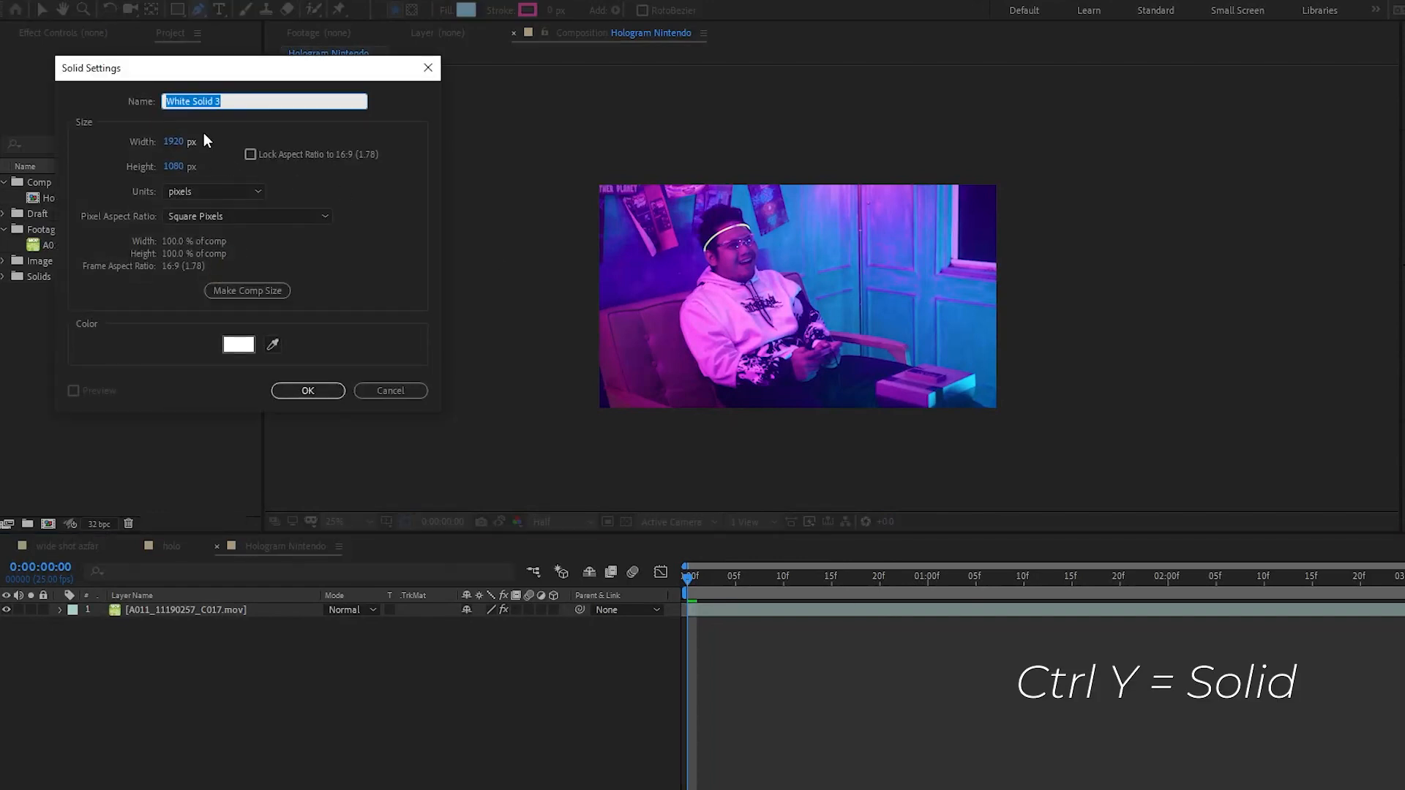
{"action": "type", "text": "Hologram"}
{"action": "left_click", "coordinate": [306, 391]}
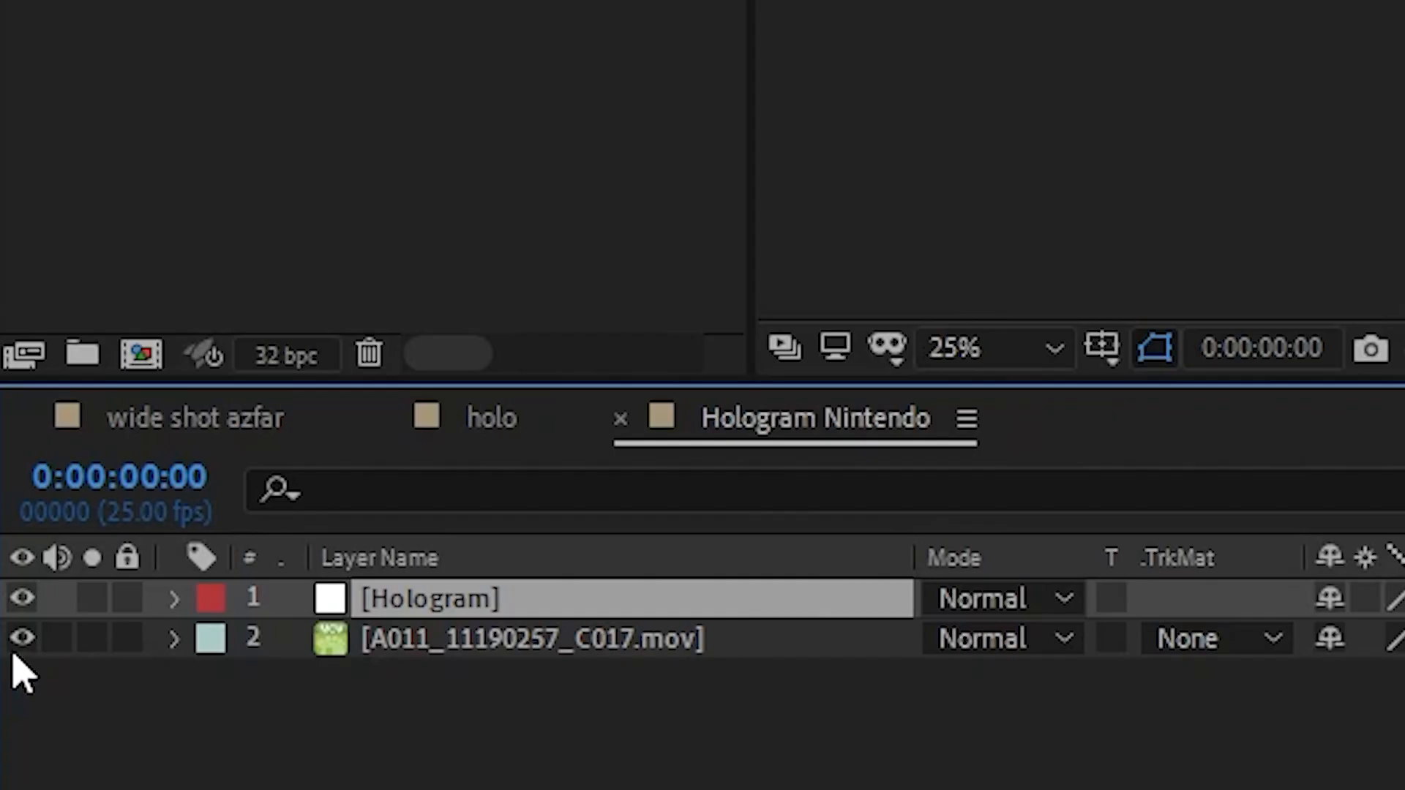
{"action": "left_click", "coordinate": [6, 624]}
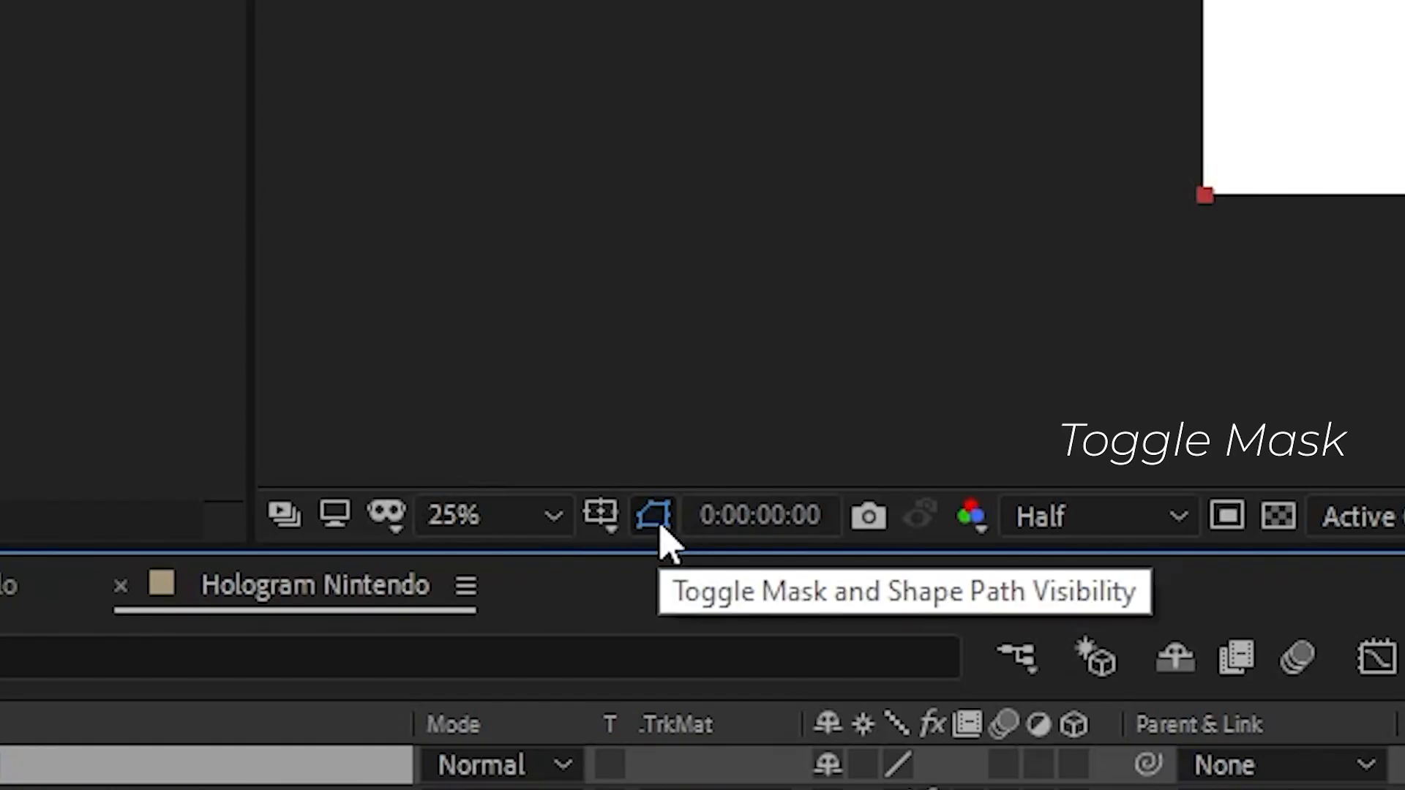
Step: Turn on mask and shape path visibility and display the grid over the composition
{"action": "left_click", "coordinate": [658, 522]}
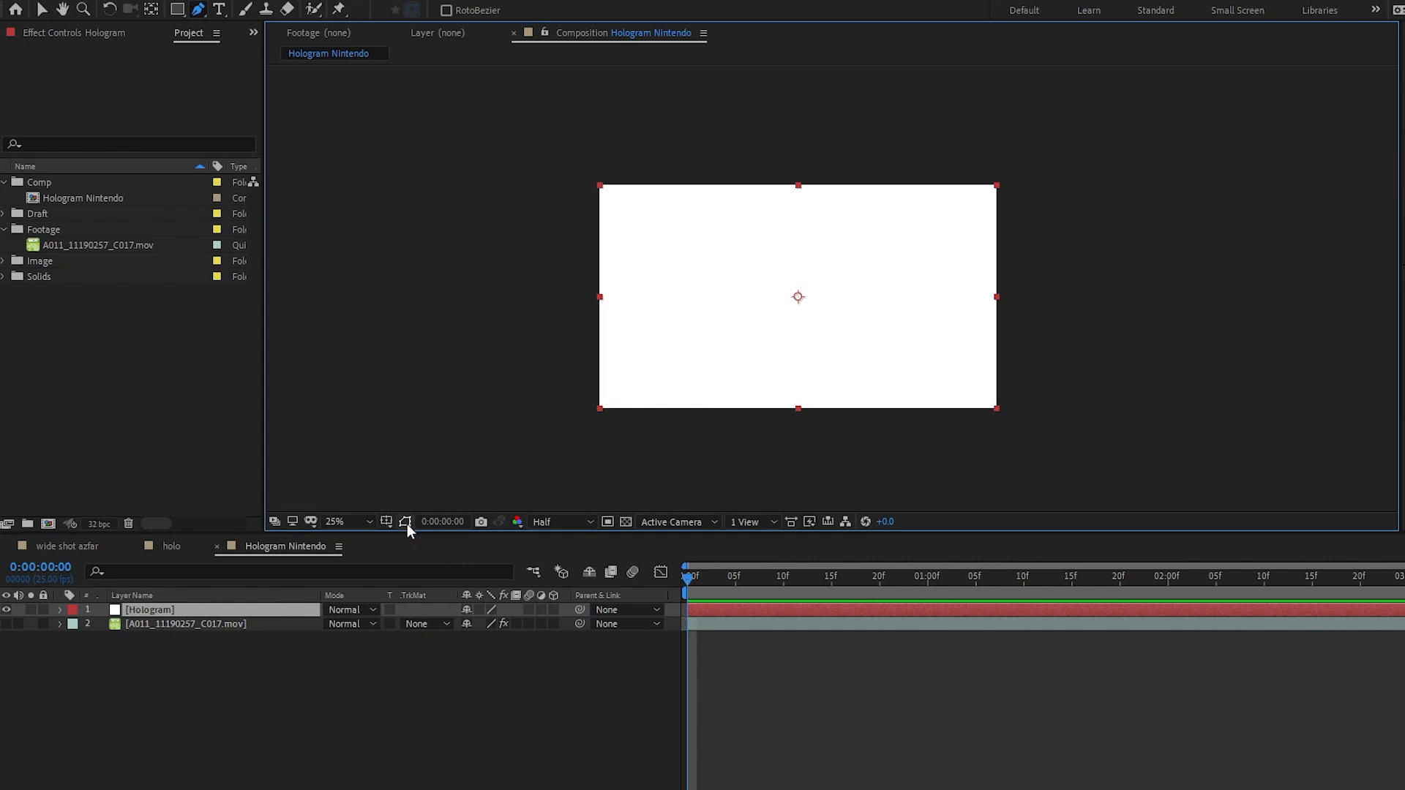
{"action": "left_click", "coordinate": [387, 523]}
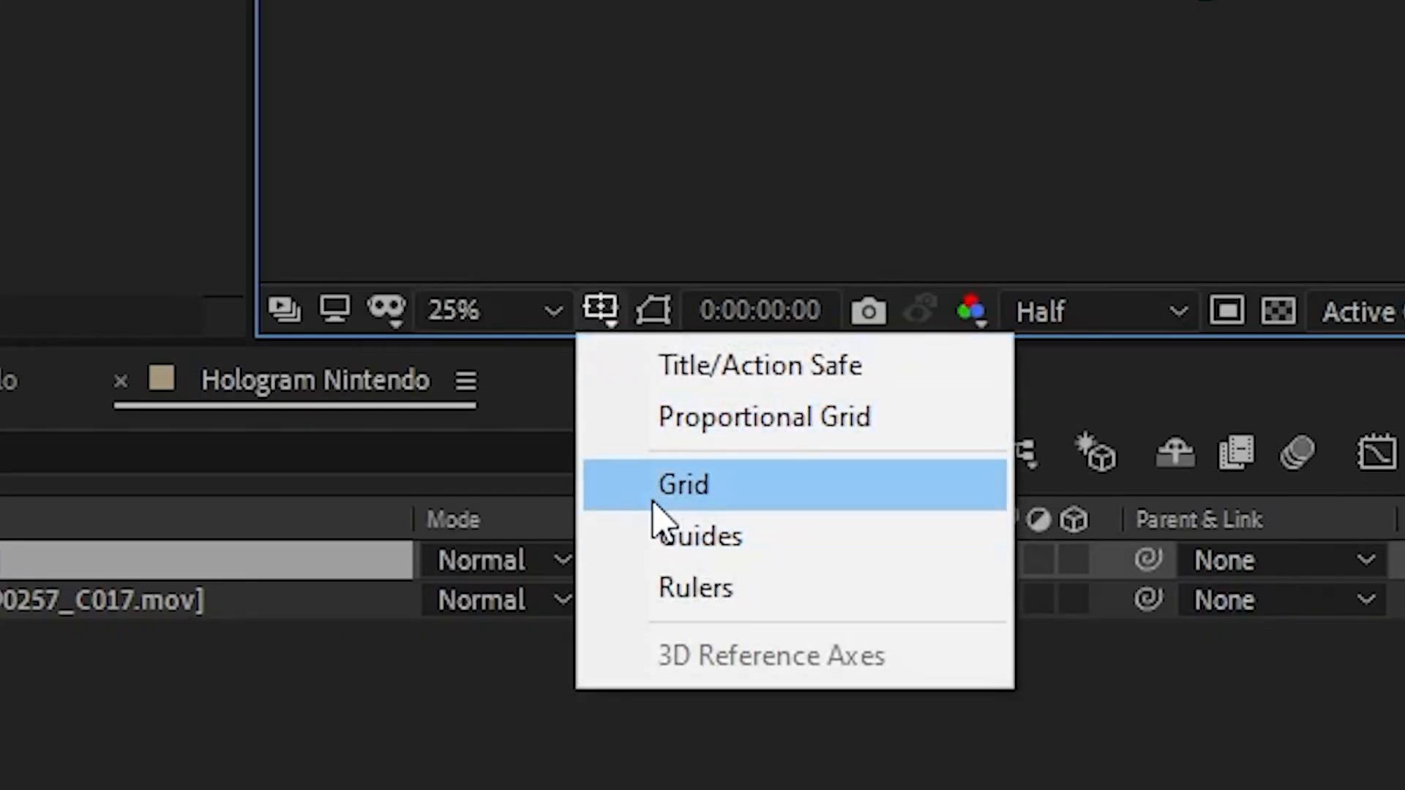
{"action": "left_click", "coordinate": [406, 584]}
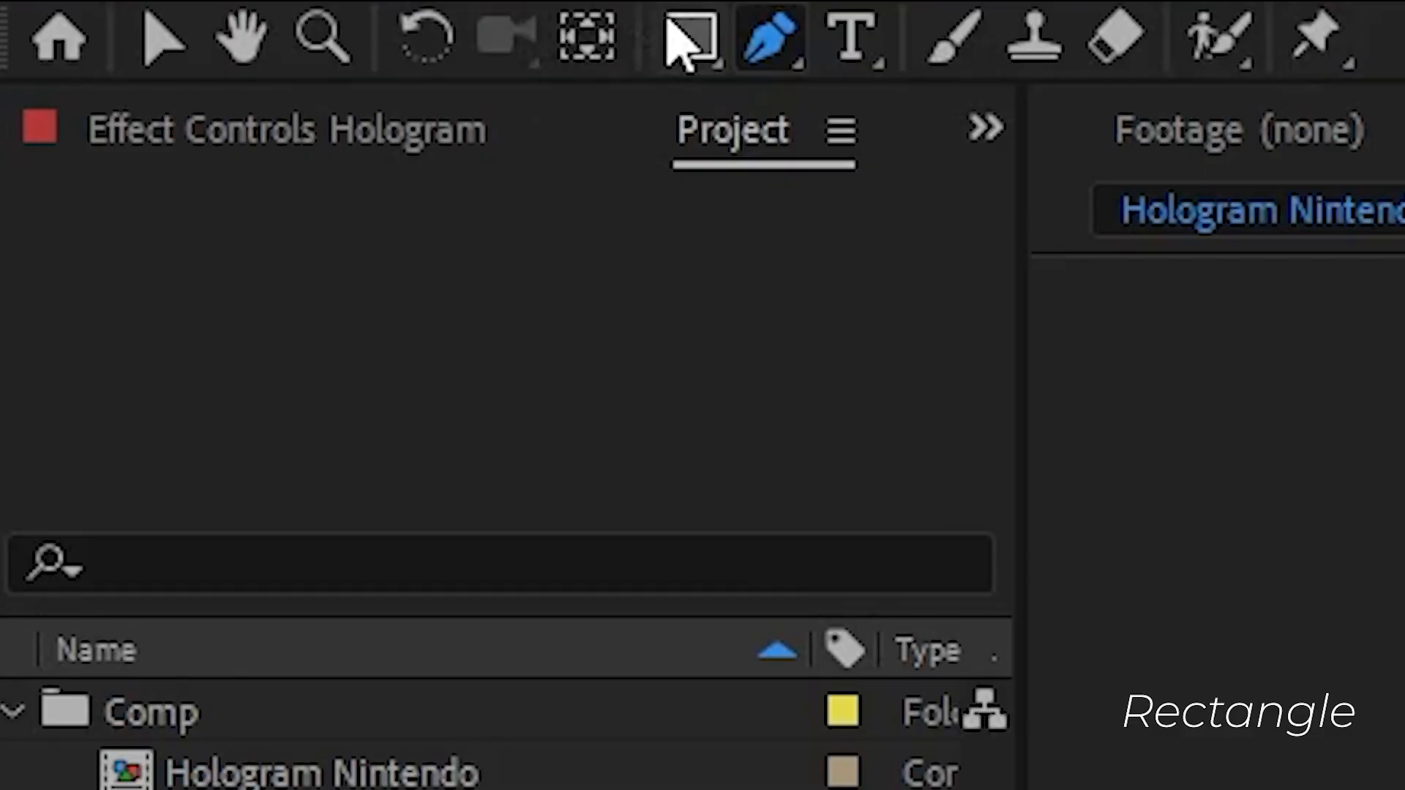
Step: Draw a rectangular mask inset from the Hologram solid's edges and add a point near each corner along its two vertical sides
{"action": "left_click", "coordinate": [669, 33]}
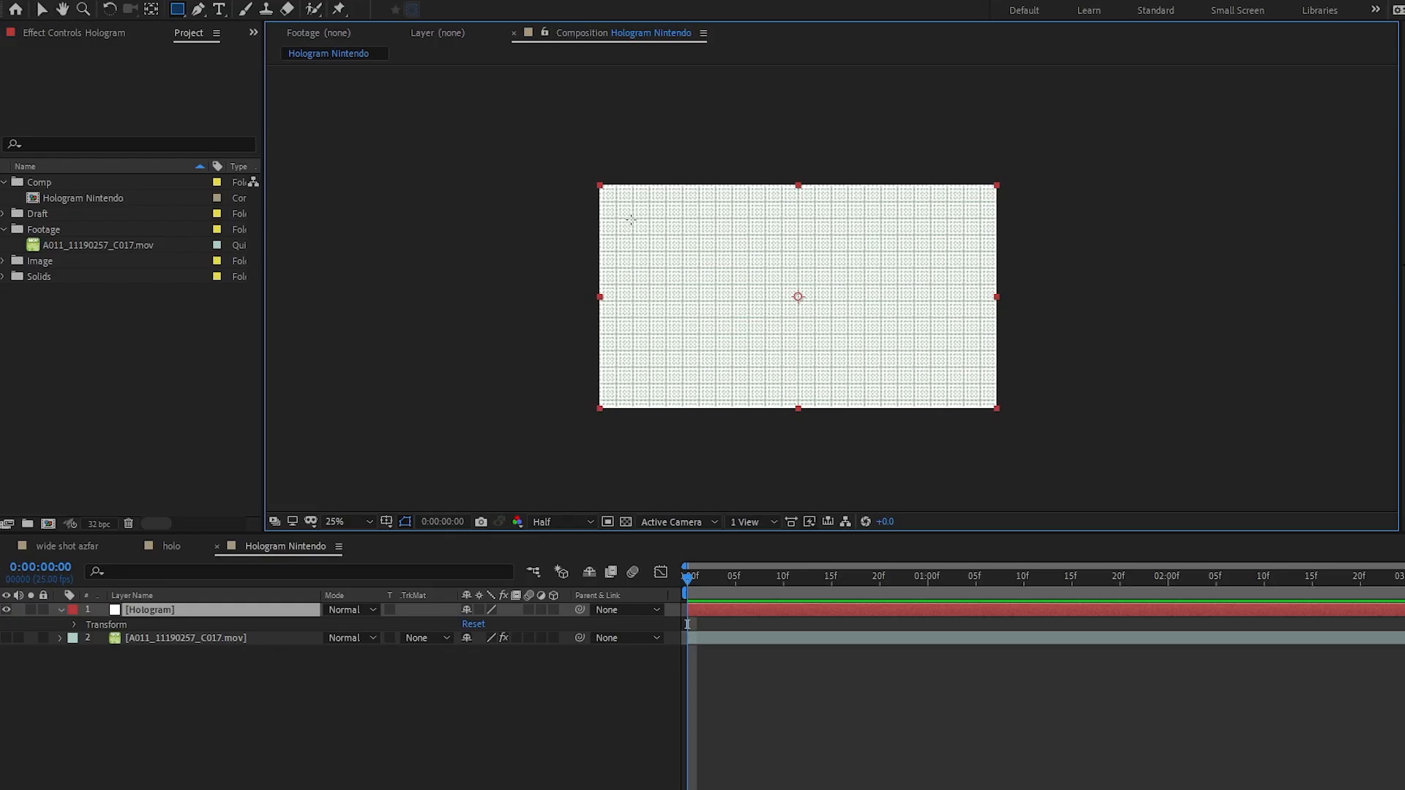
{"action": "left_click_drag", "start_coordinate": [632, 216], "coordinate": [963, 381]}
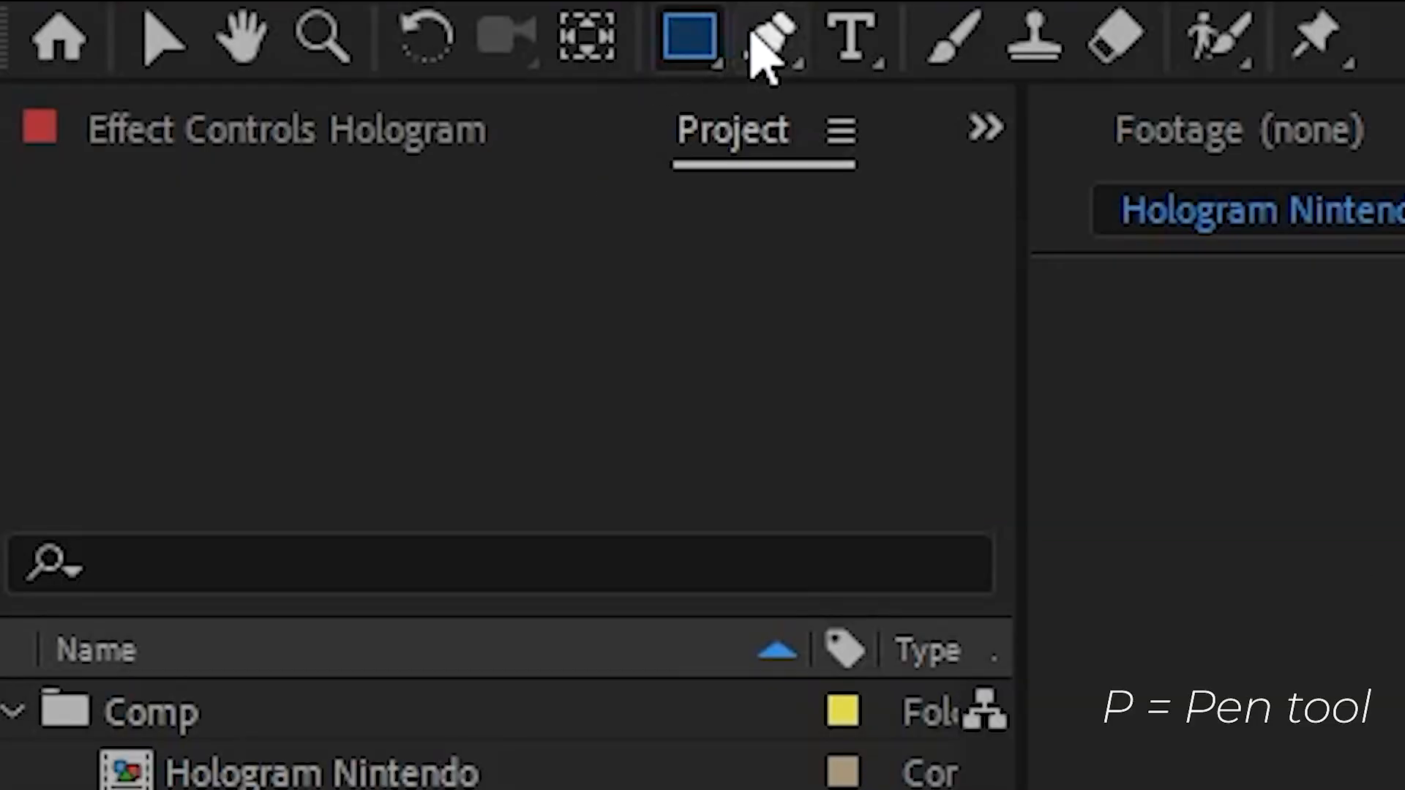
{"action": "left_click", "coordinate": [197, 9]}
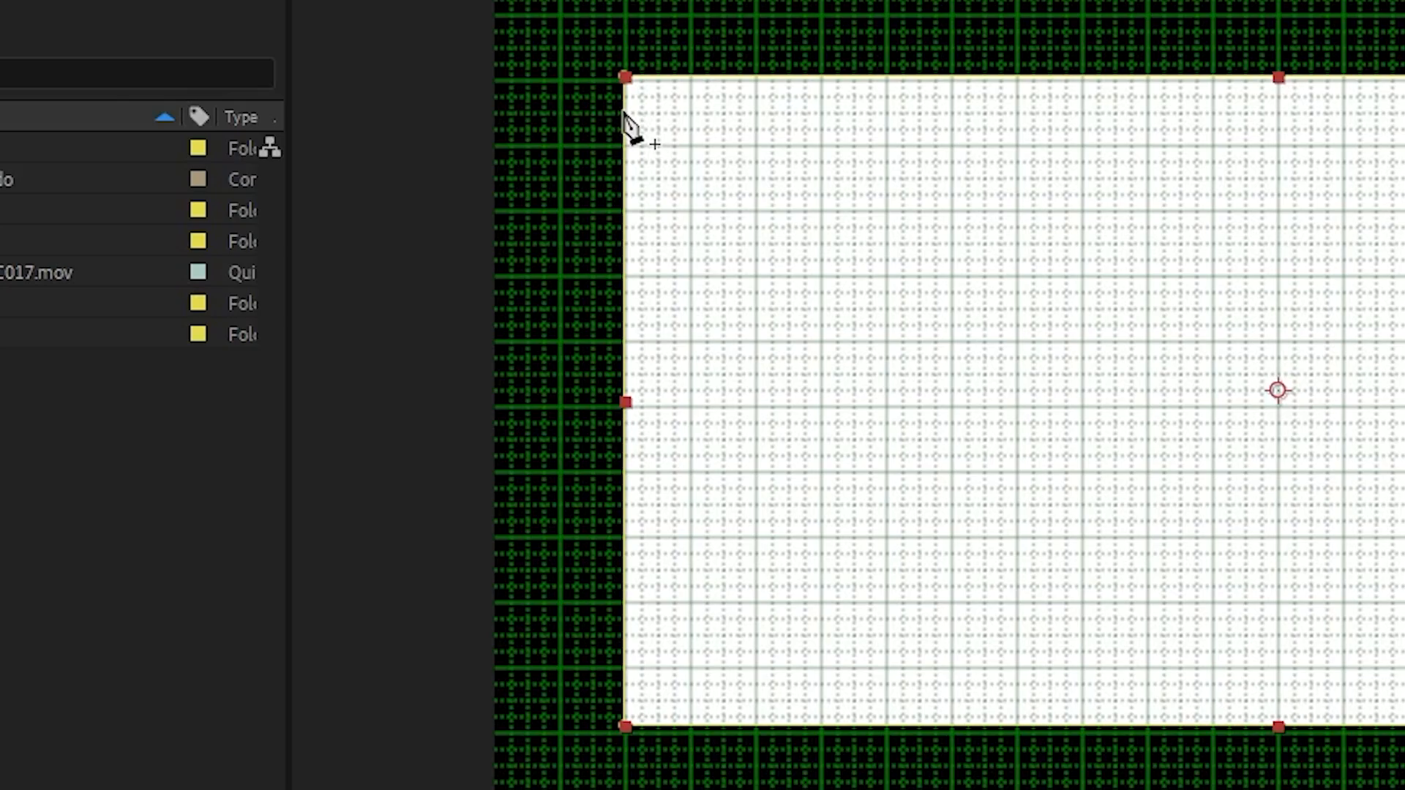
{"action": "left_click", "coordinate": [434, 164]}
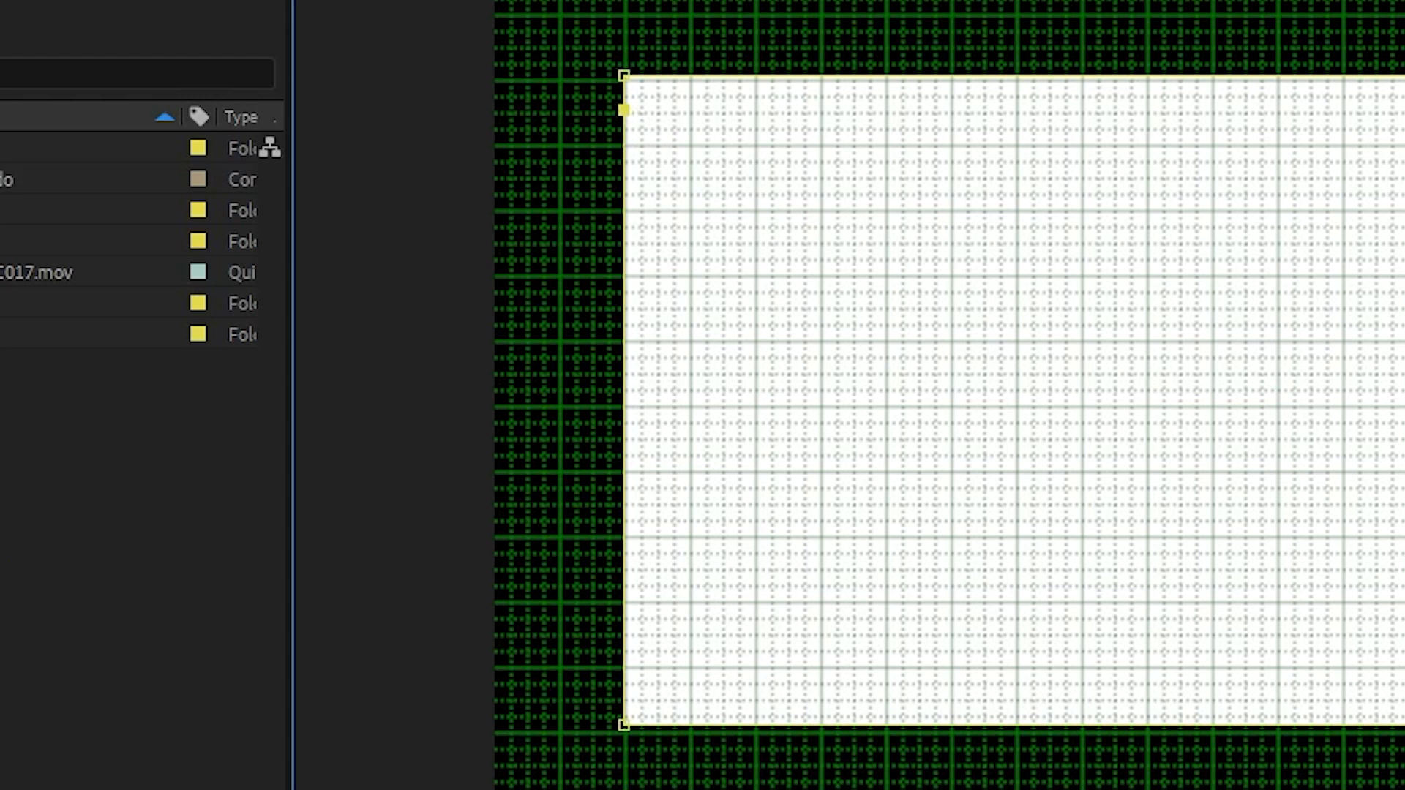
{"action": "left_click", "coordinate": [623, 685]}
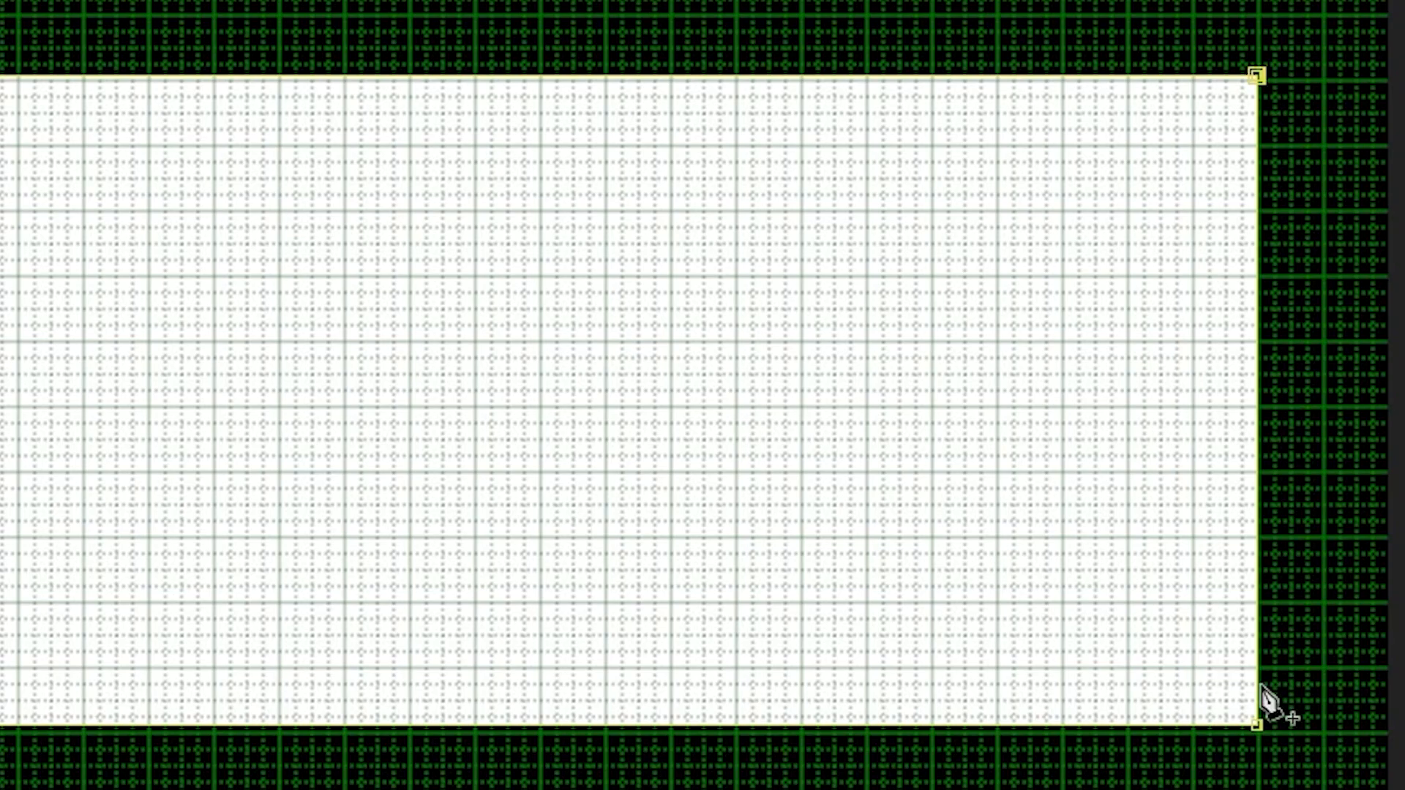
{"action": "left_click", "coordinate": [1094, 452]}
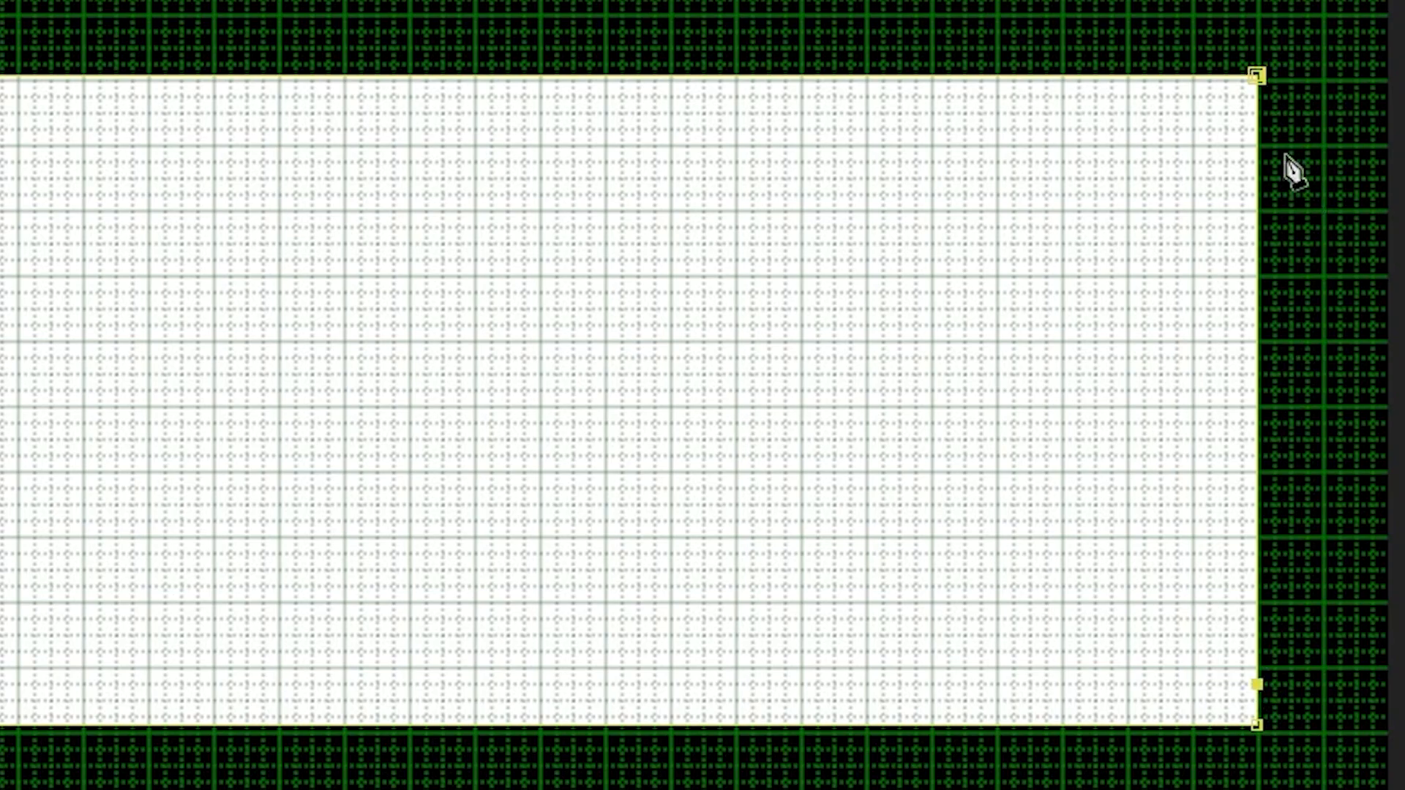
{"action": "left_click", "coordinate": [1257, 112]}
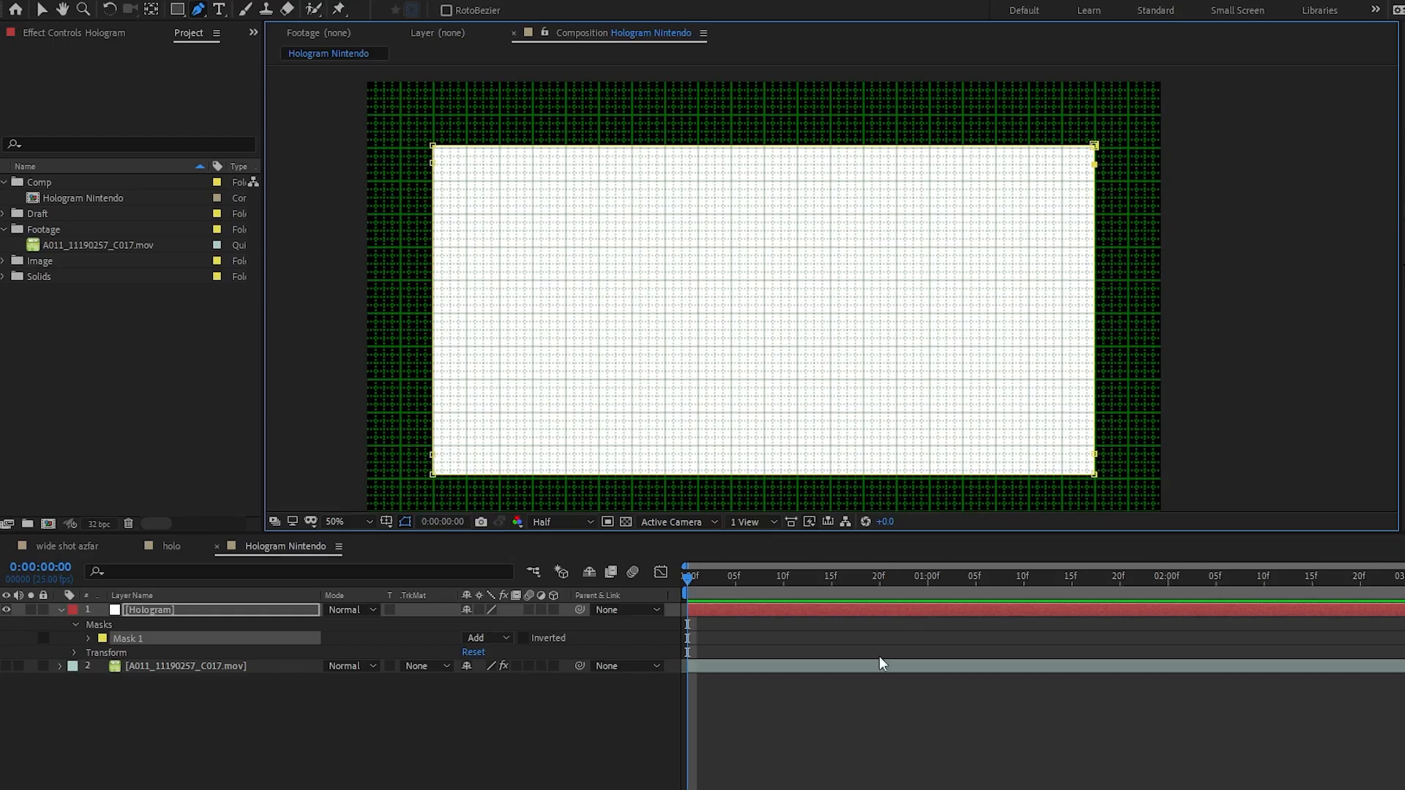
Step: Bevel the mask's two left corners by shifting both corner points inward together
{"action": "left_click", "coordinate": [860, 608]}
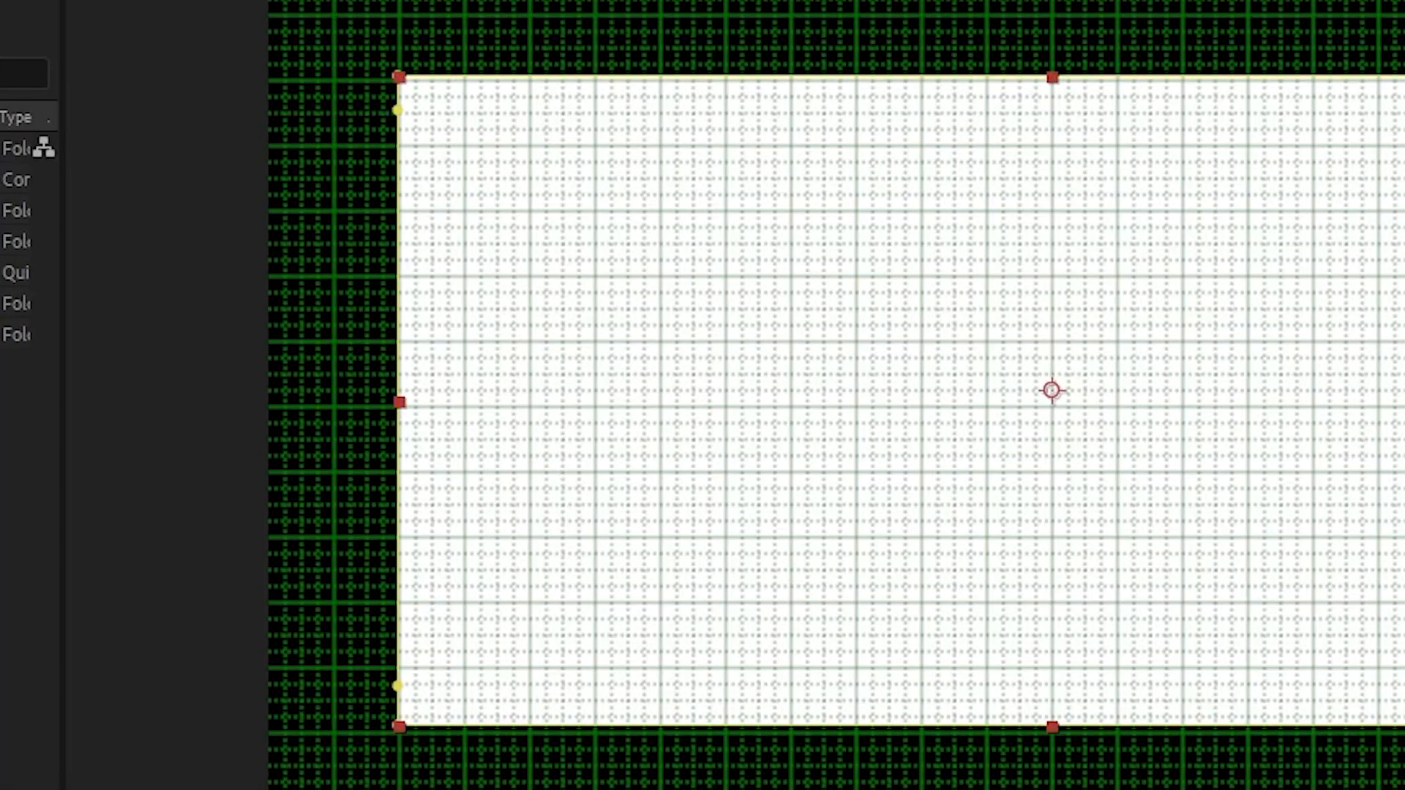
{"action": "left_click", "coordinate": [398, 725]}
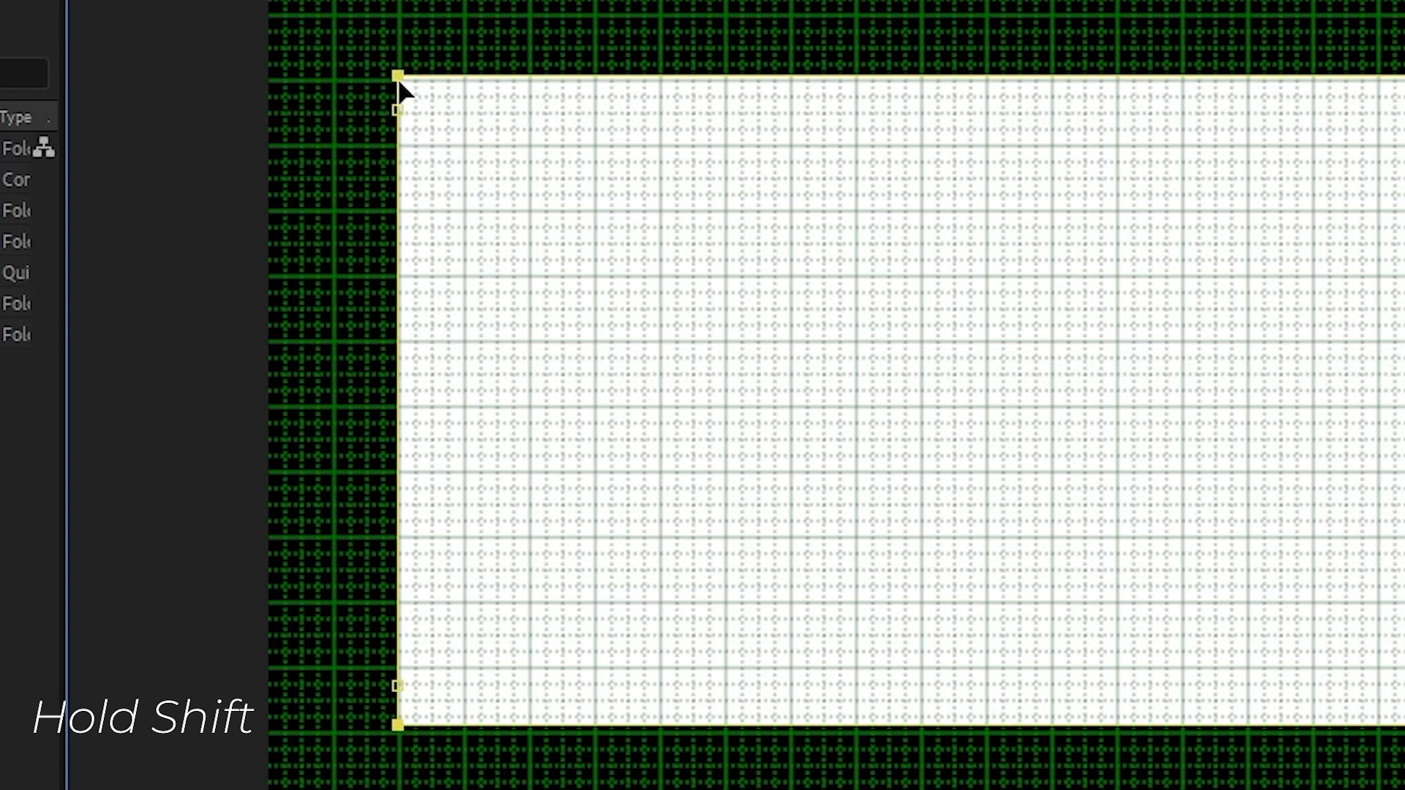
{"action": "key", "text": "shift+Right"}
{"action": "key", "text": "shift+Right"}
{"action": "key", "text": "shift+Right"}
{"action": "key", "text": "shift+Right"}
{"action": "key", "text": "shift+Right"}
{"action": "key", "text": "shift+Right"}
{"action": "key", "text": "shift+Right"}
{"action": "key", "text": "shift+Right"}
{"action": "key", "text": "shift+Right"}
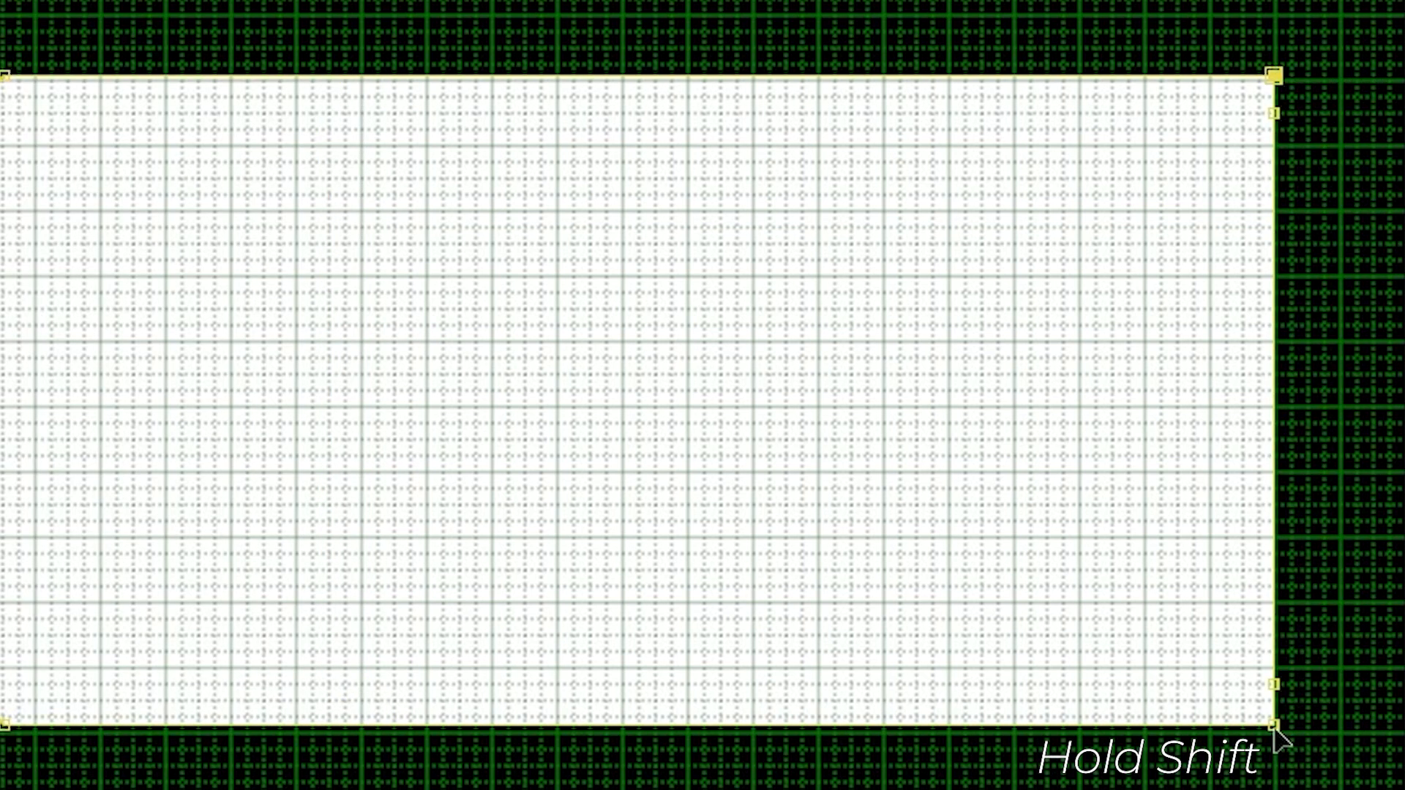
Step: Bevel the mask's two right corners by shifting both corner points inward together
{"action": "left_click", "coordinate": [1274, 726], "text": "shift"}
{"action": "key", "text": "shift+Left"}
{"action": "key", "text": "shift+Left"}
{"action": "key", "text": "shift+Left"}
{"action": "key", "text": "shift+Left"}
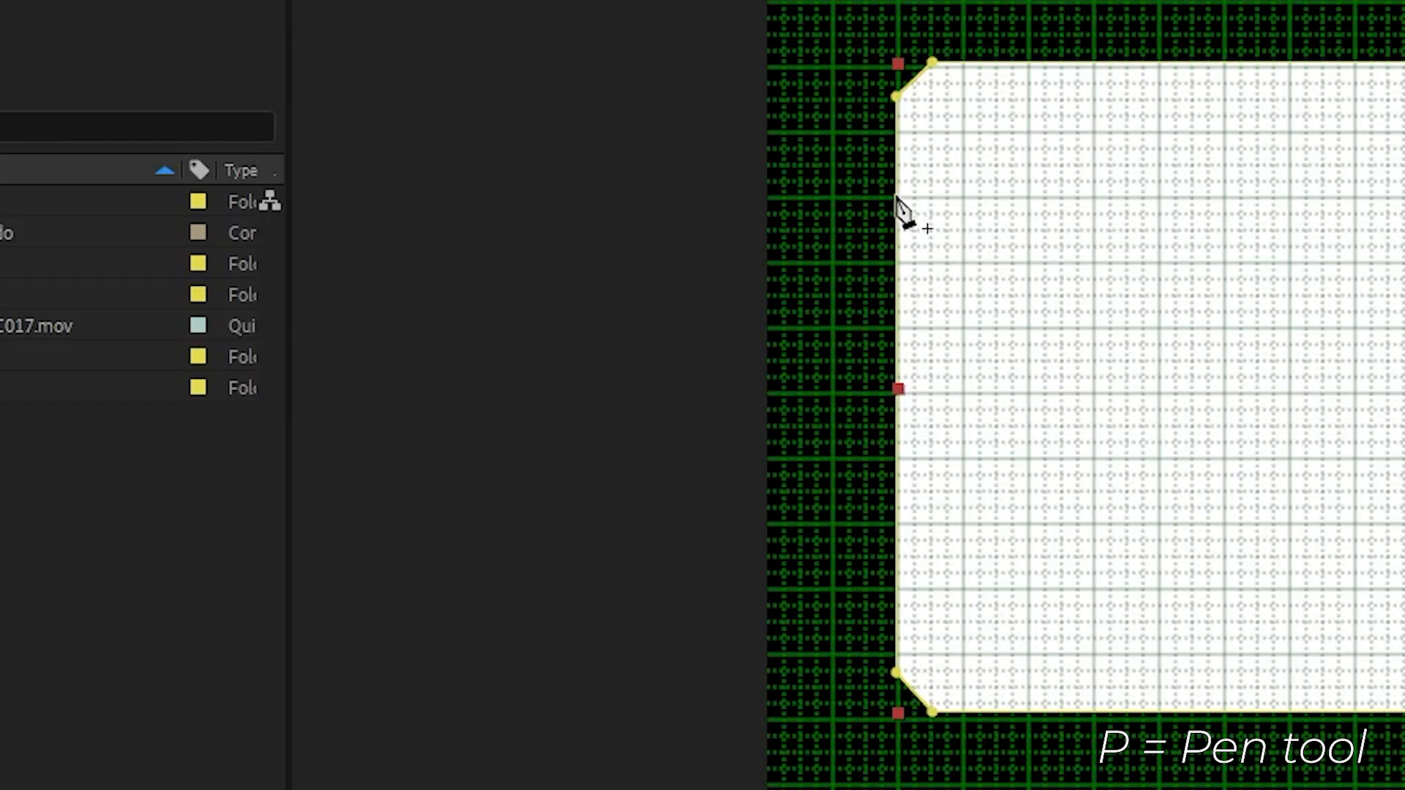
Step: Add two pairs of points on each vertical side of the mask, one pair in the upper part and one in the lower part
{"action": "left_click", "coordinate": [898, 223]}
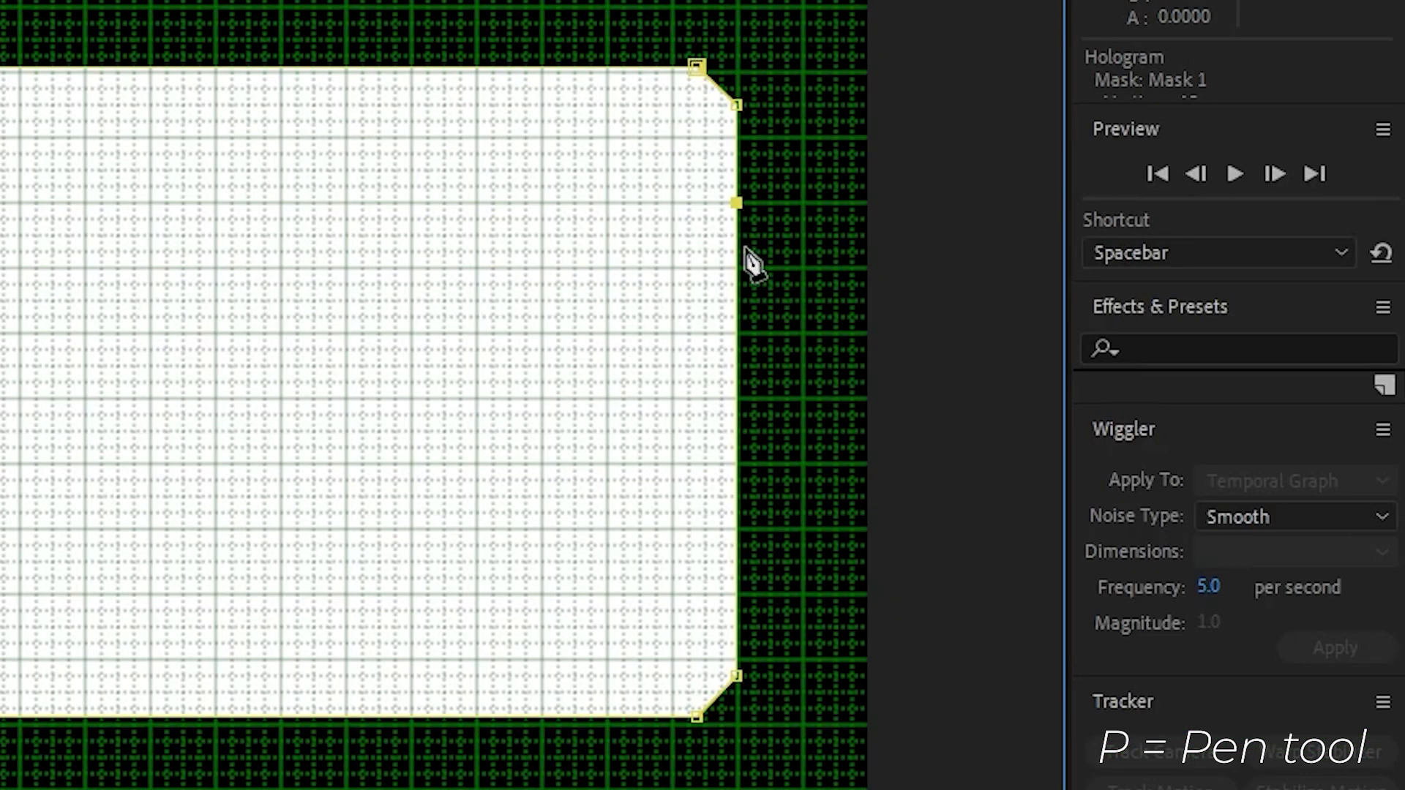
{"action": "left_click", "coordinate": [737, 240]}
{"action": "left_click", "coordinate": [738, 597]}
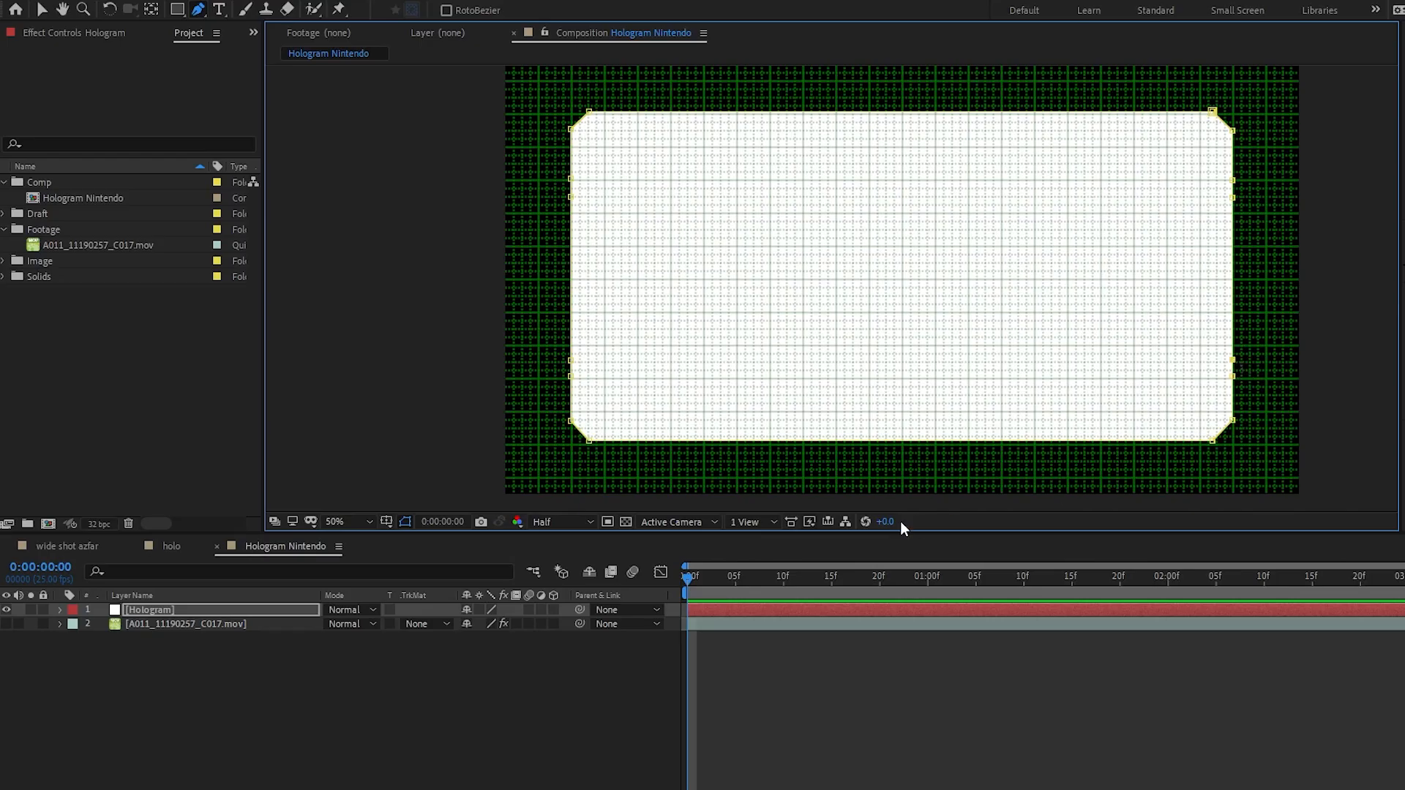
Step: Reveal the Hologram layer's mask properties and shift the two inner points of the mask's left side inward to form an angled notch
{"action": "left_click", "coordinate": [139, 610]}
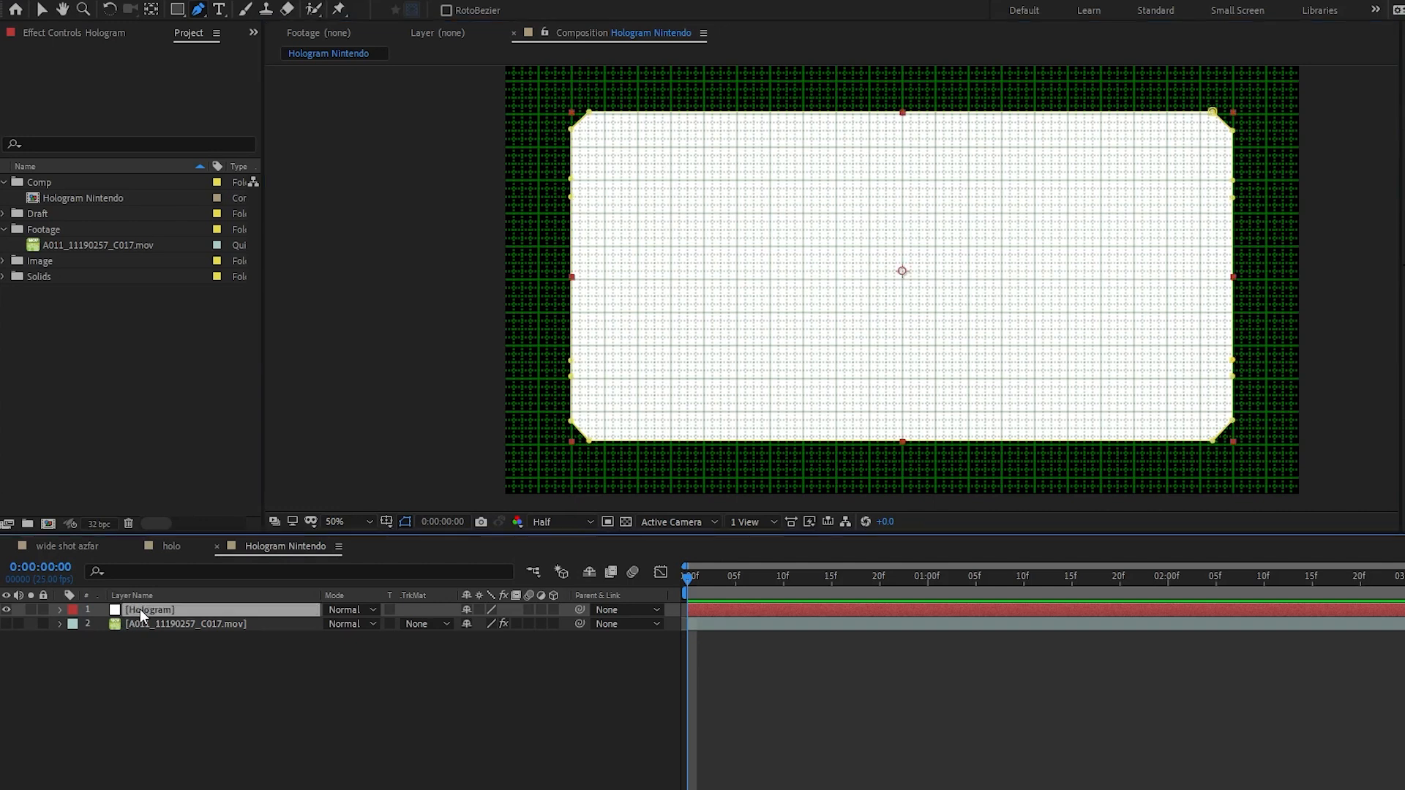
{"action": "key", "text": "m"}
{"action": "key", "text": "m"}
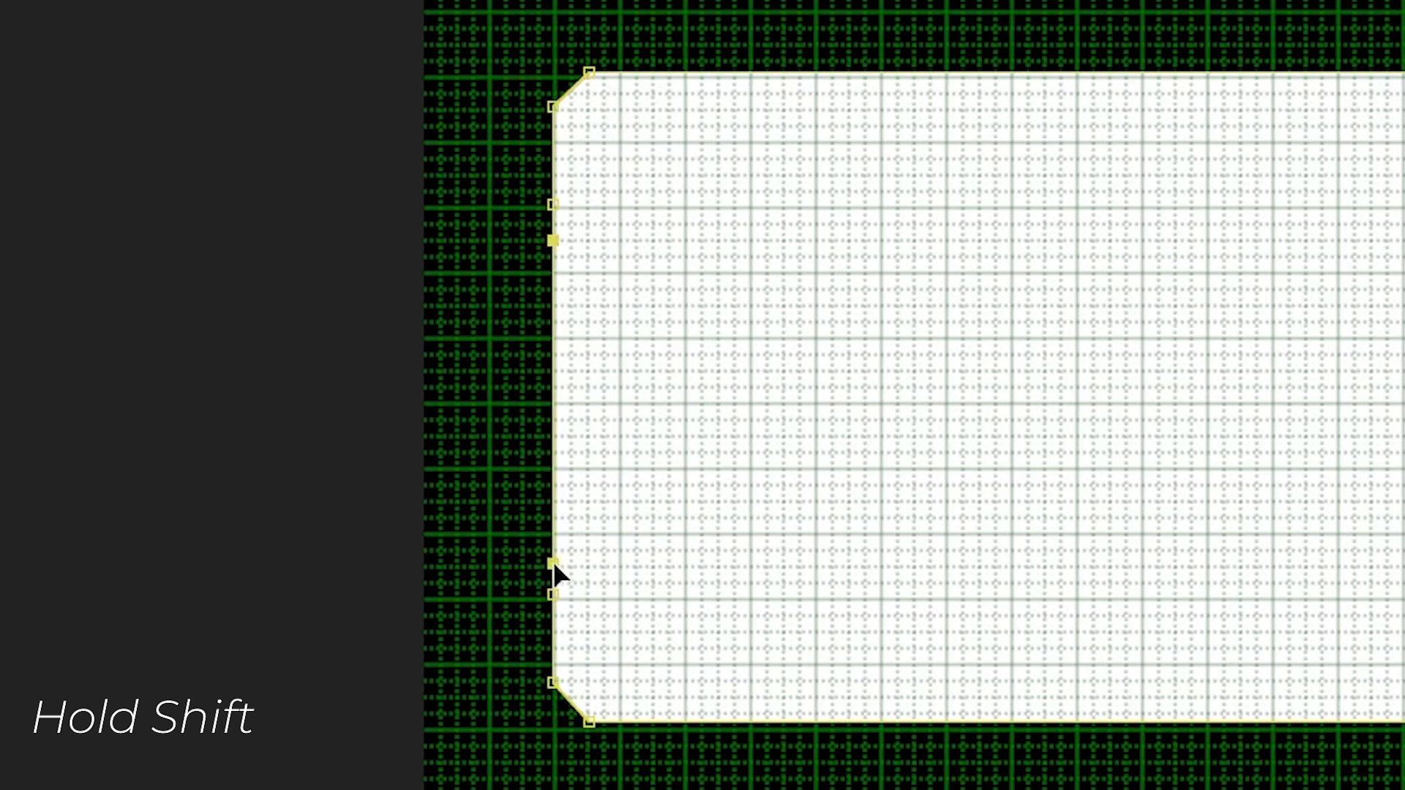
{"action": "key", "text": "shift+Right"}
{"action": "key", "text": "shift+Right"}
{"action": "key", "text": "shift+Right"}
{"action": "key", "text": "shift+Right"}
{"action": "key", "text": "shift+Right"}
{"action": "key", "text": "shift+Right"}
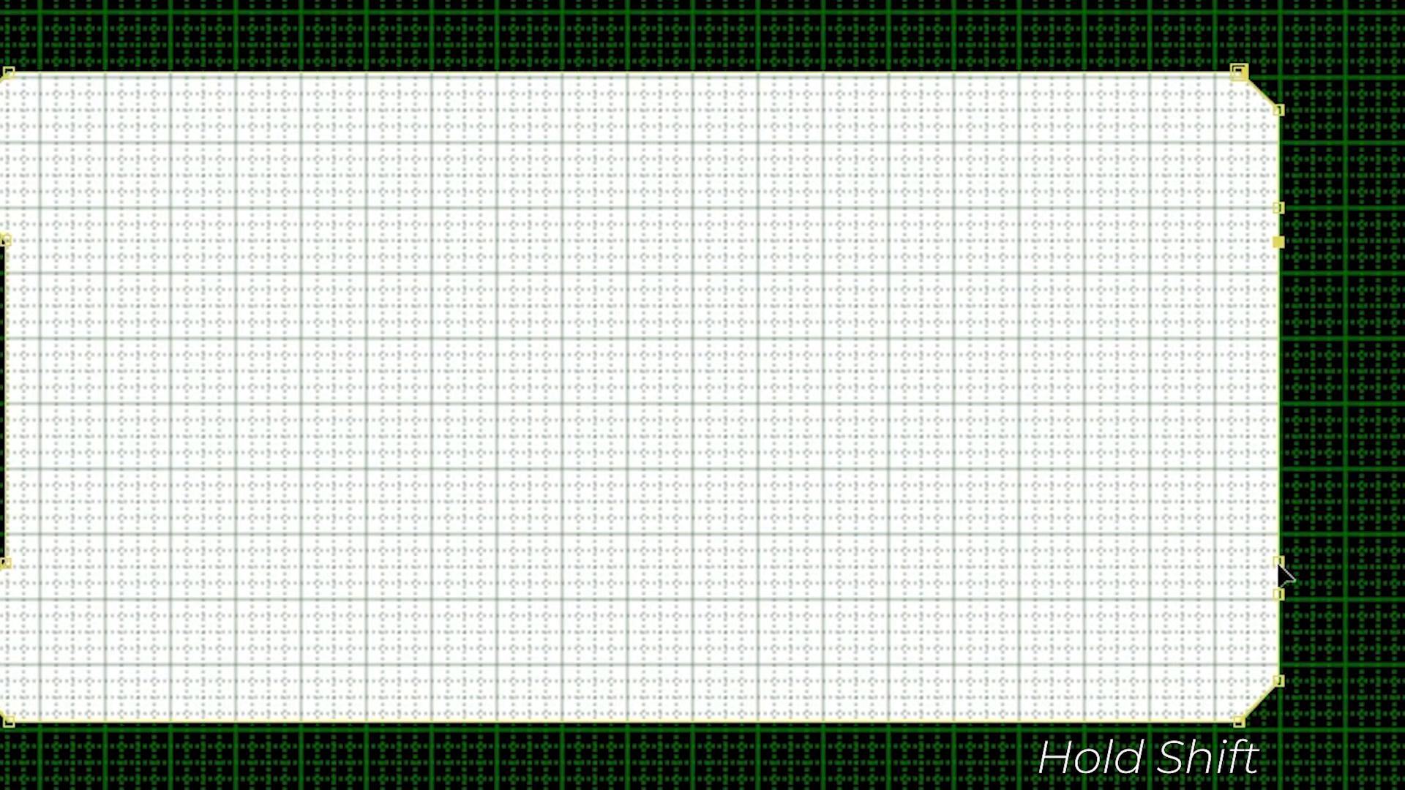
Step: Shift the two inner points of the mask's right side inward to form a matching angled notch
{"action": "left_click", "coordinate": [1278, 562], "text": "shift"}
{"action": "key", "text": "shift+Left"}
{"action": "key", "text": "shift+Left"}
{"action": "key", "text": "shift+Left"}
{"action": "key", "text": "shift+Left"}
{"action": "key", "text": "shift+Left"}
{"action": "key", "text": "shift+Left"}
{"action": "key", "text": "shift+Left"}
{"action": "key", "text": "shift+Left"}
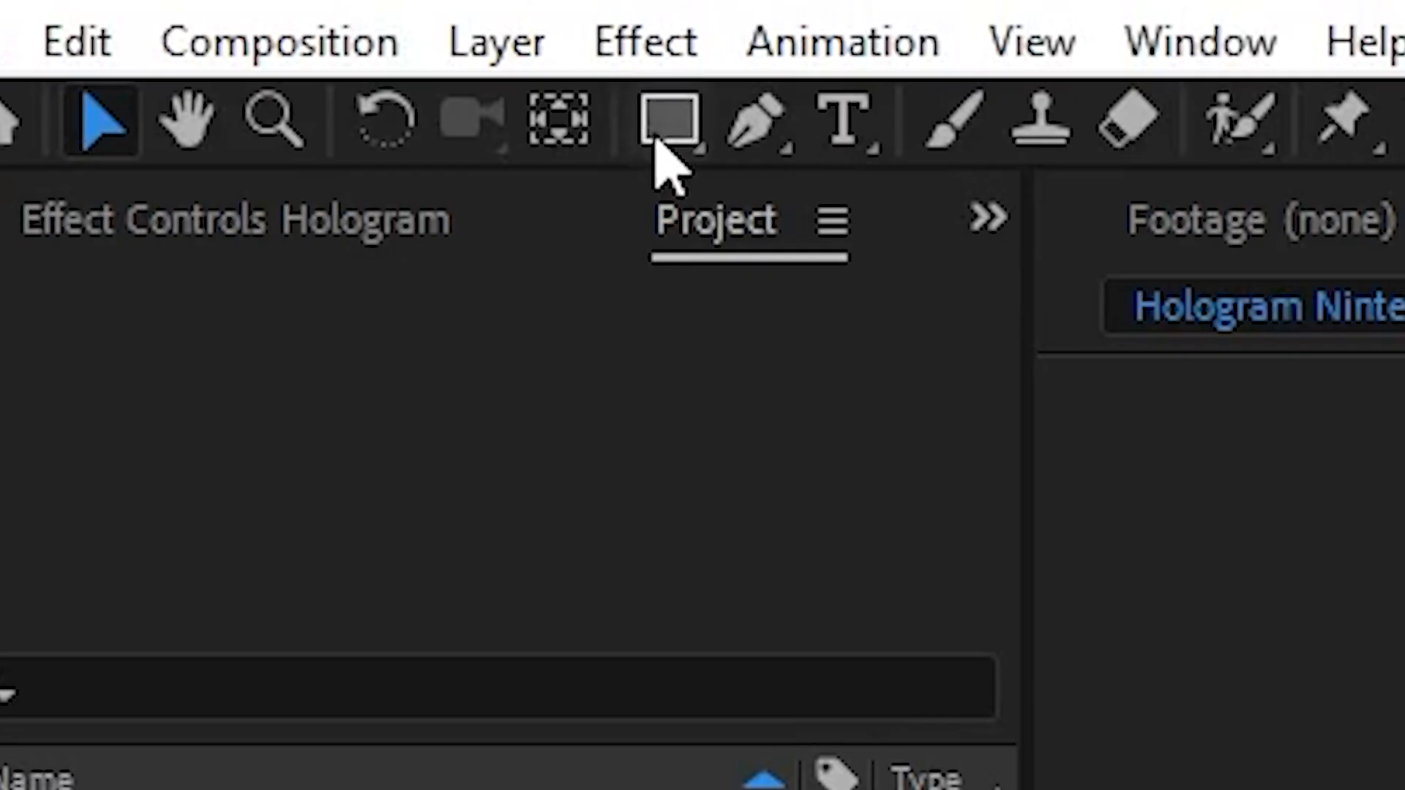
Step: Draw a small rectangular mask inside the upper end of the left notch
{"action": "left_click", "coordinate": [665, 121]}
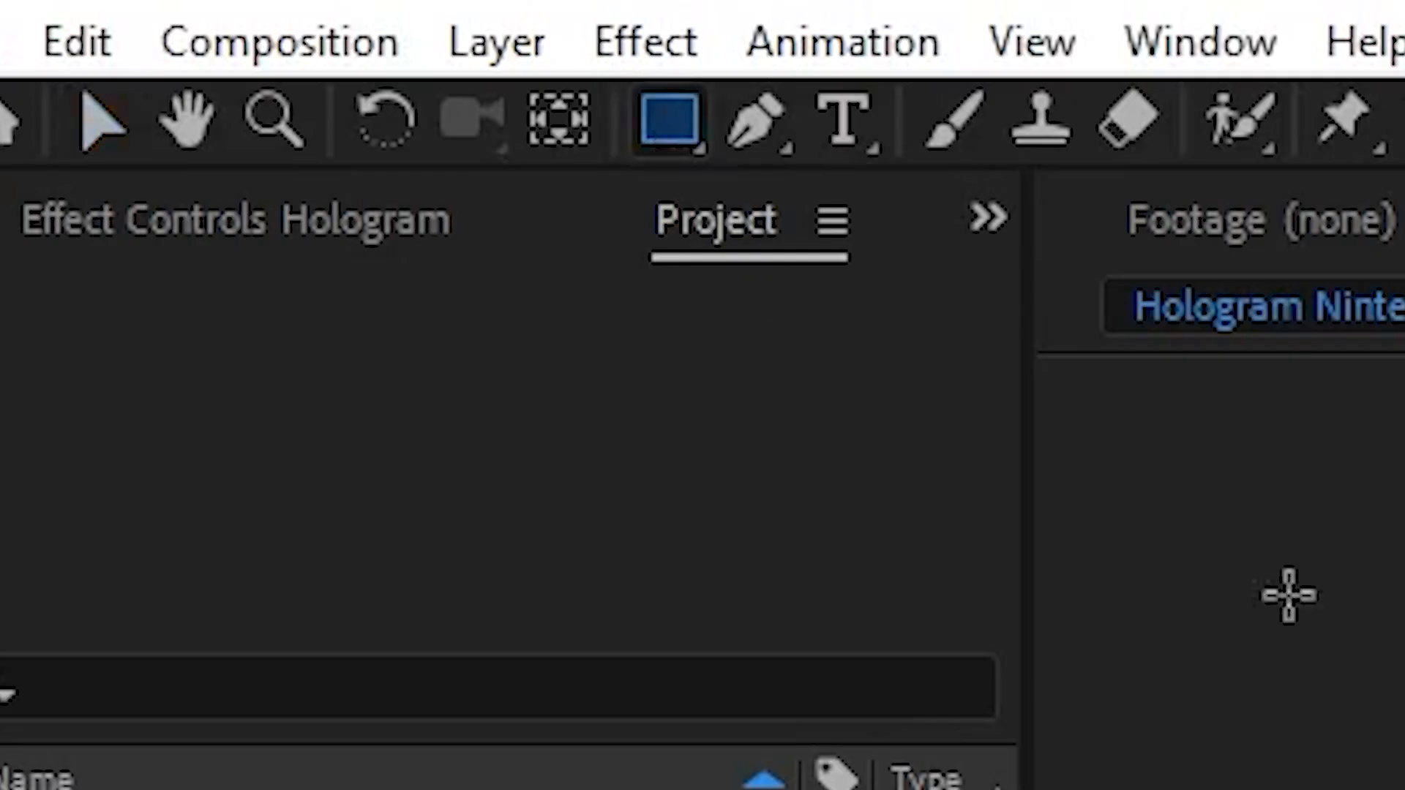
{"action": "scroll", "coordinate": [568, 205], "scroll_direction": "up", "scroll_amount": 1}
{"action": "left_click_drag", "start_coordinate": [611, 268], "coordinate": [638, 308]}
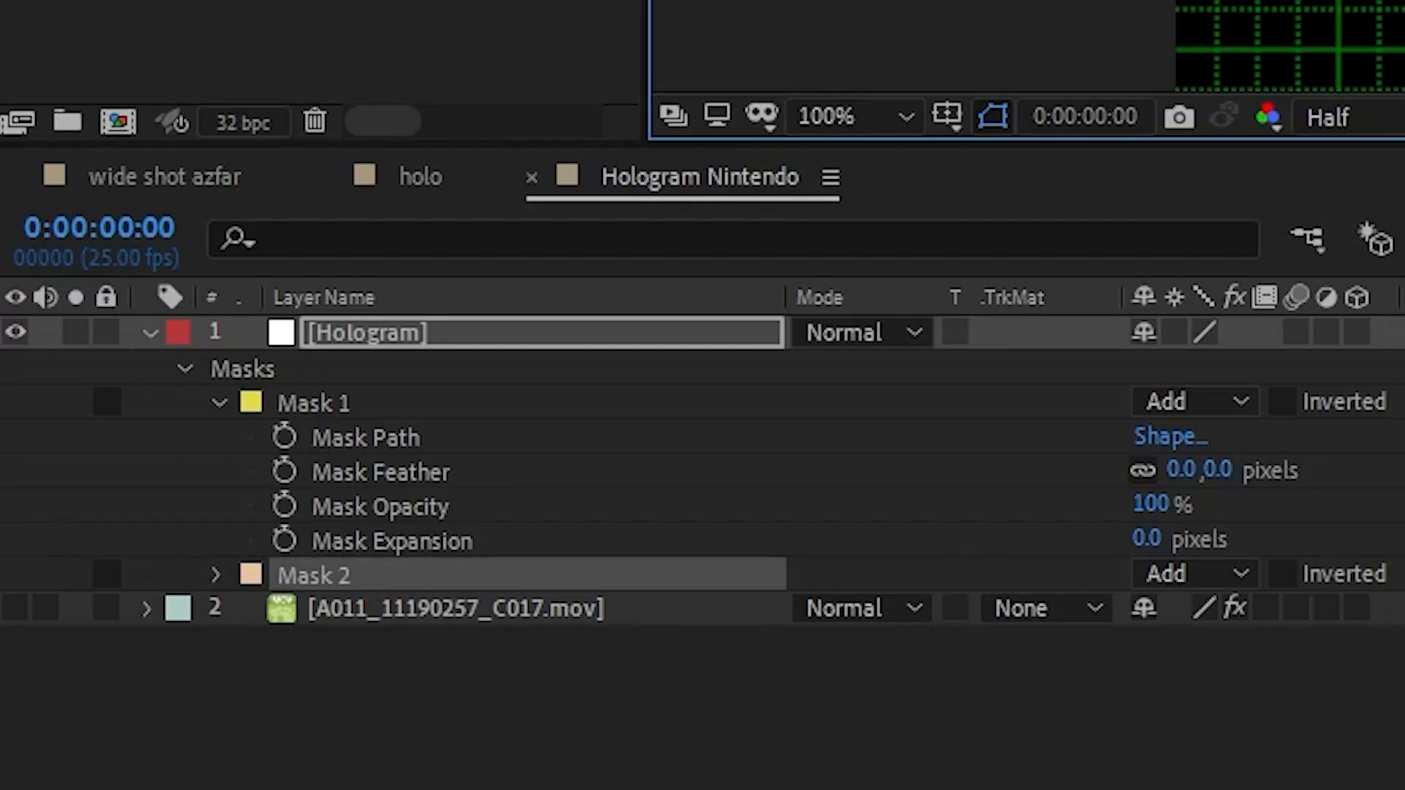
Step: Expand the small rectangle's mask properties and move its two left points up so it slants parallel to the notch edge
{"action": "key", "text": "m"}
{"action": "key", "text": "m"}
{"action": "left_click", "coordinate": [366, 575]}
{"action": "left_click", "coordinate": [378, 622]}
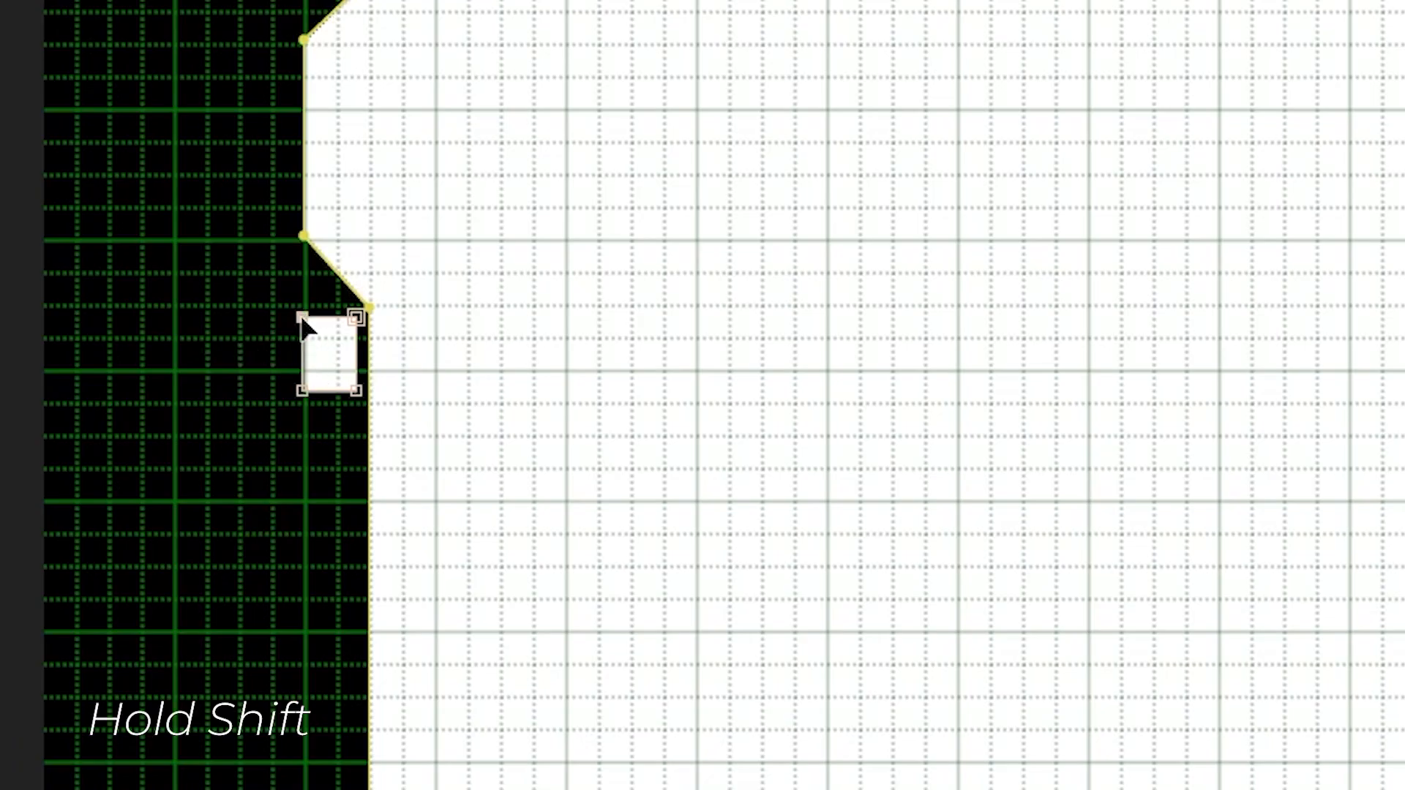
{"action": "left_click", "coordinate": [303, 391], "text": "shift"}
{"action": "key", "text": "shift+Up"}
{"action": "key", "text": "shift+Up"}
{"action": "key", "text": "shift+Up"}
{"action": "key", "text": "shift+Up"}
{"action": "key", "text": "shift+Up"}
{"action": "key", "text": "shift+Up"}
{"action": "key", "text": "shift+Up"}
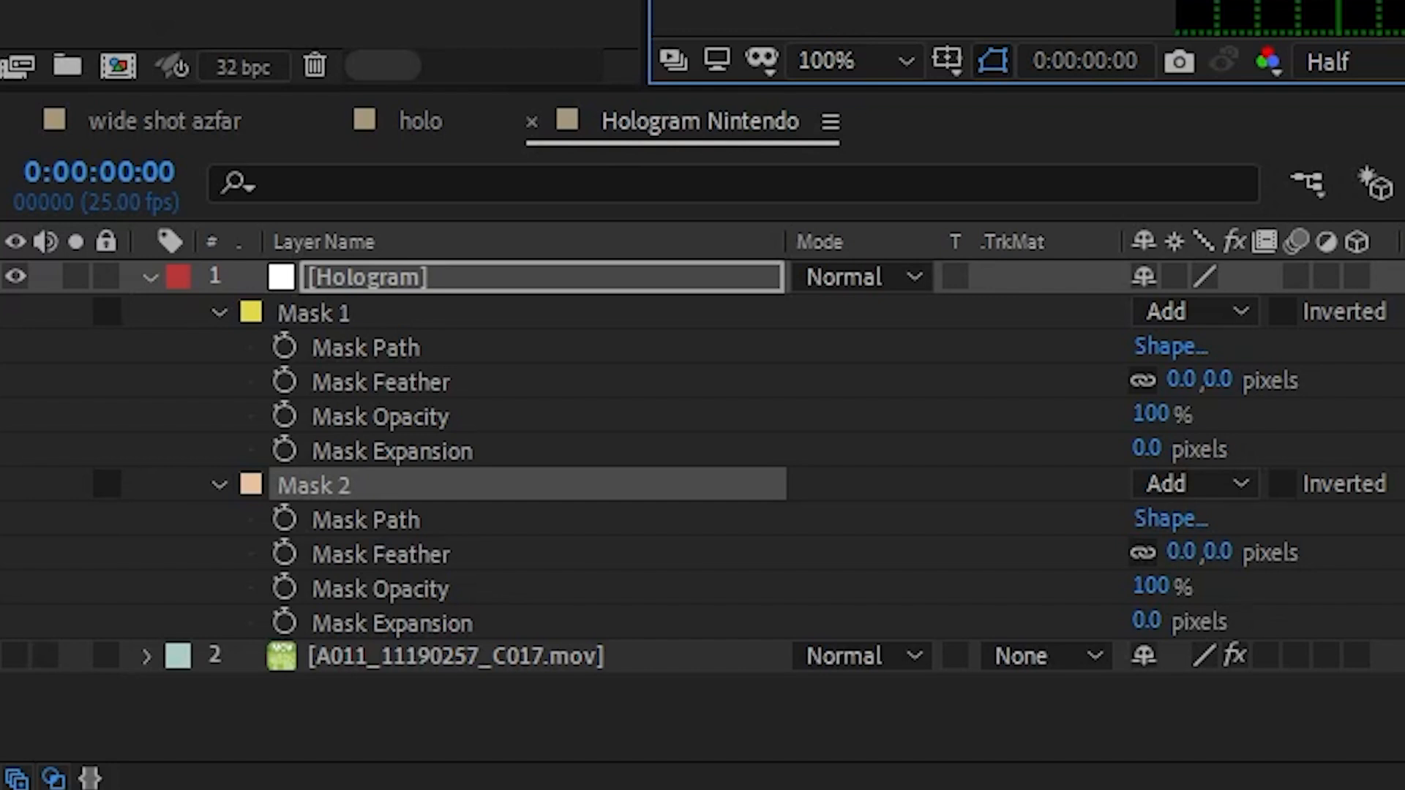
Step: Duplicate the small slanted mask, put its path into free transform, and place the copy below the original in the left notch
{"action": "left_click", "coordinate": [318, 494]}
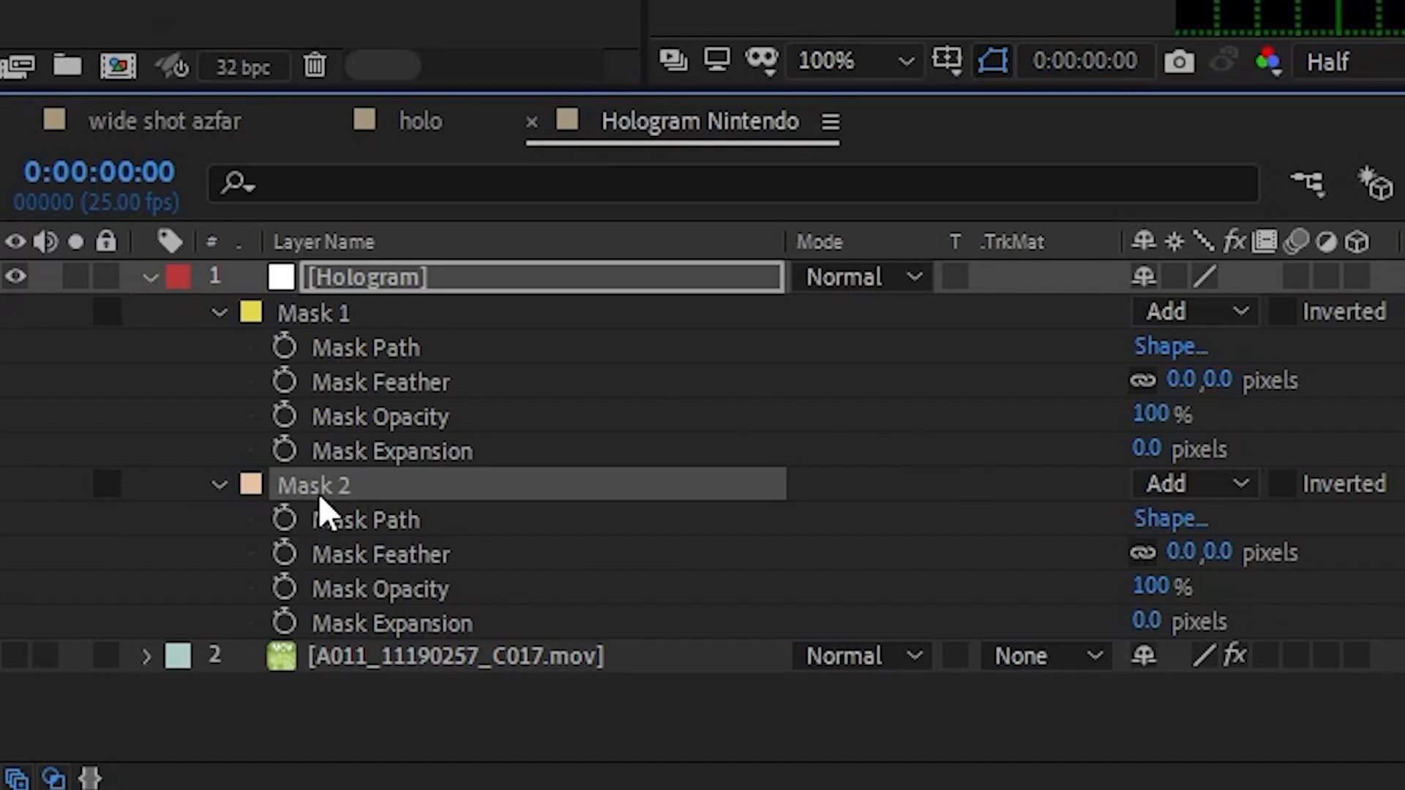
{"action": "key", "text": "ctrl+d"}
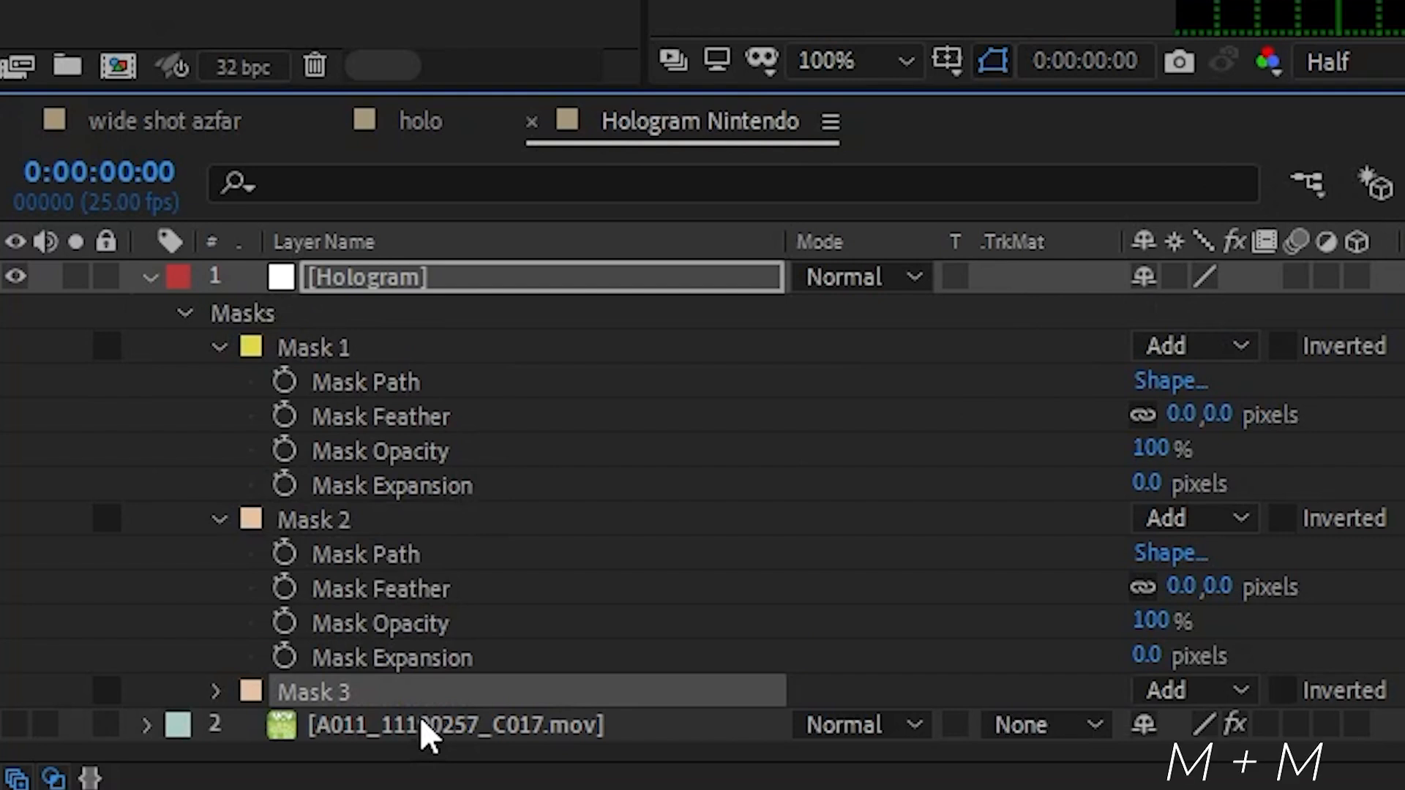
{"action": "key", "text": "m"}
{"action": "key", "text": "m"}
{"action": "left_click", "coordinate": [415, 692]}
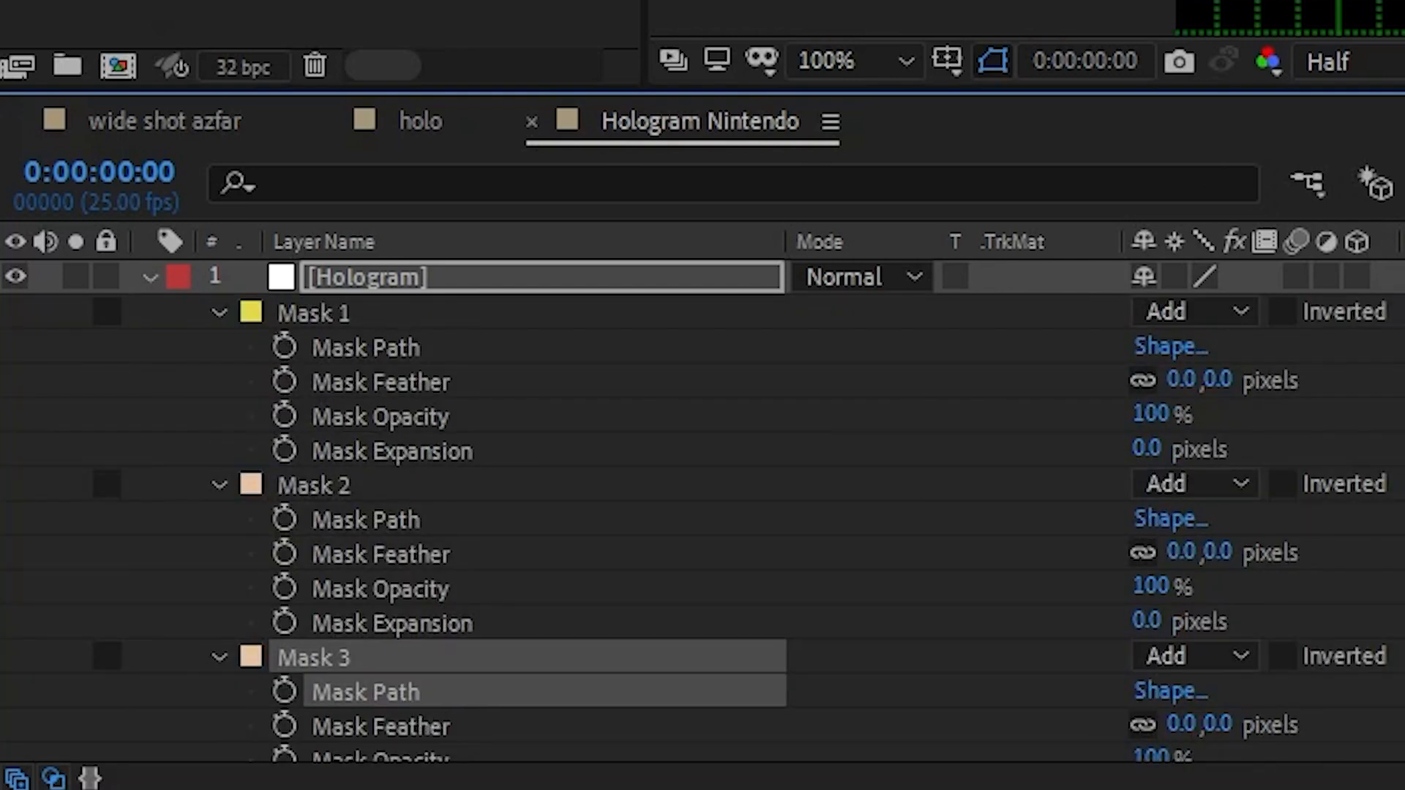
{"action": "key", "text": "ctrl+t"}
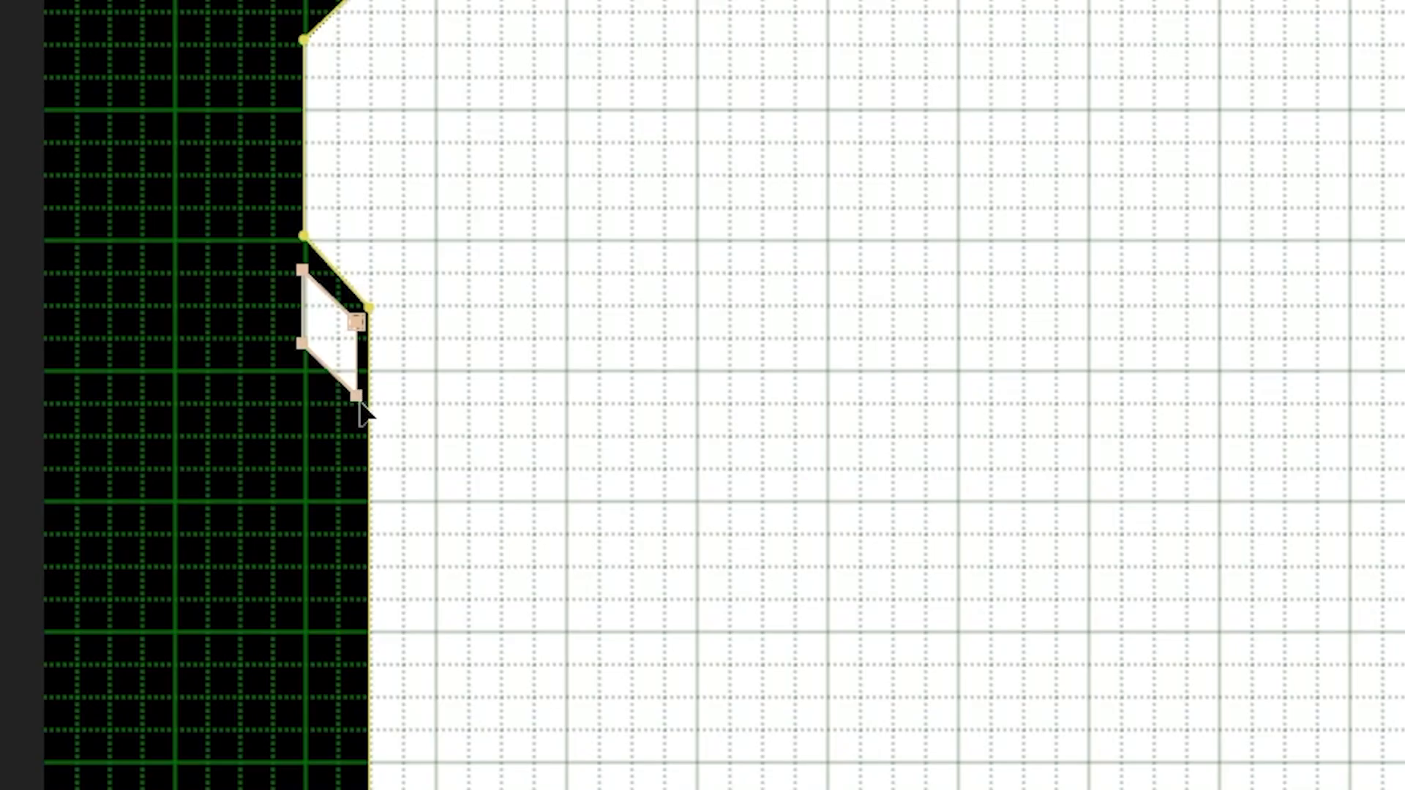
{"action": "key", "text": "ctrl+d"}
{"action": "left_click_drag", "start_coordinate": [358, 398], "coordinate": [355, 625]}
Step: Make further copies of the slanted mask and stack them evenly down the left notch
{"action": "key", "text": "ctrl+d"}
{"action": "left_click_drag", "start_coordinate": [317, 549], "coordinate": [314, 662]}
{"action": "key", "text": "ctrl+d"}
{"action": "key", "text": "ctrl+d"}
{"action": "left_click_drag", "start_coordinate": [315, 662], "coordinate": [313, 726]}
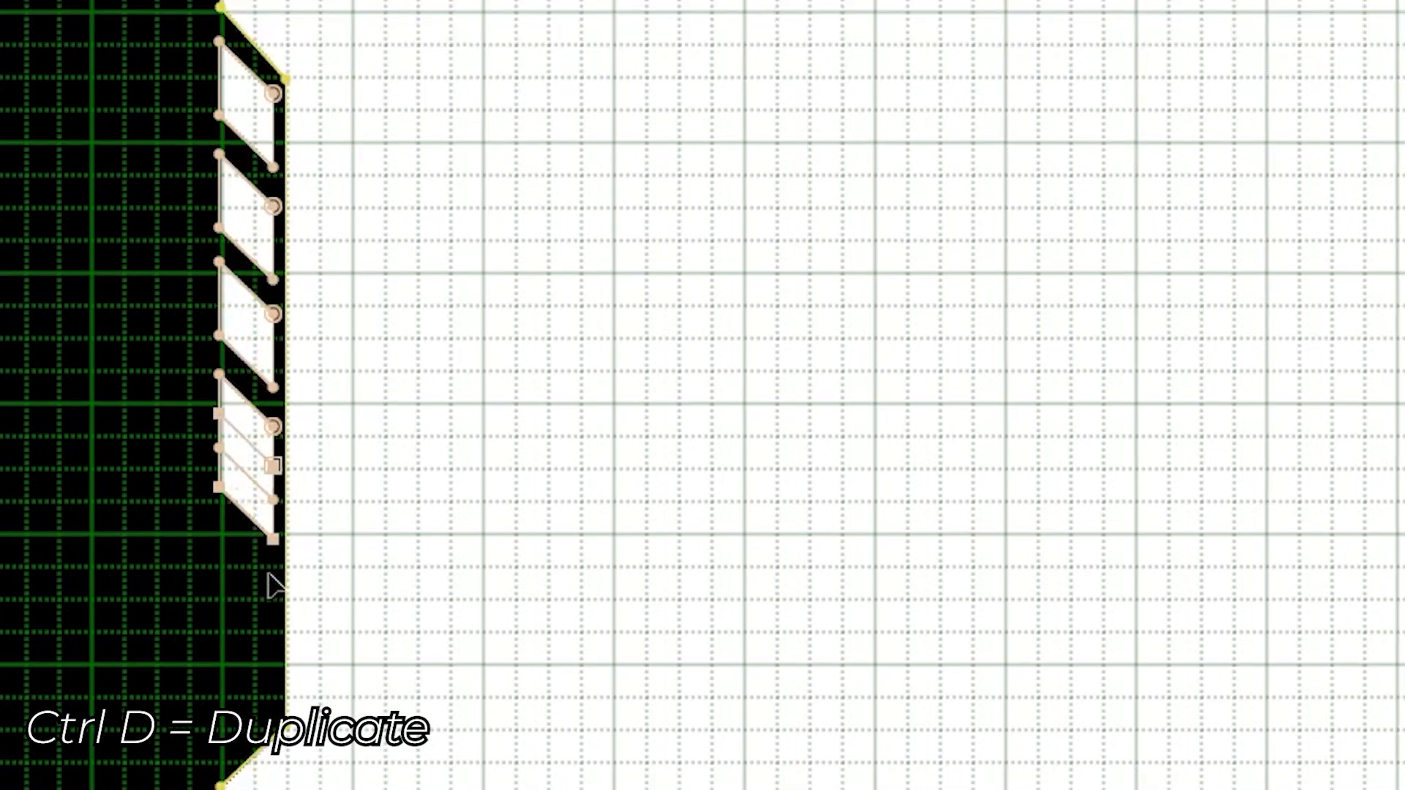
{"action": "left_click_drag", "start_coordinate": [273, 585], "coordinate": [262, 612]}
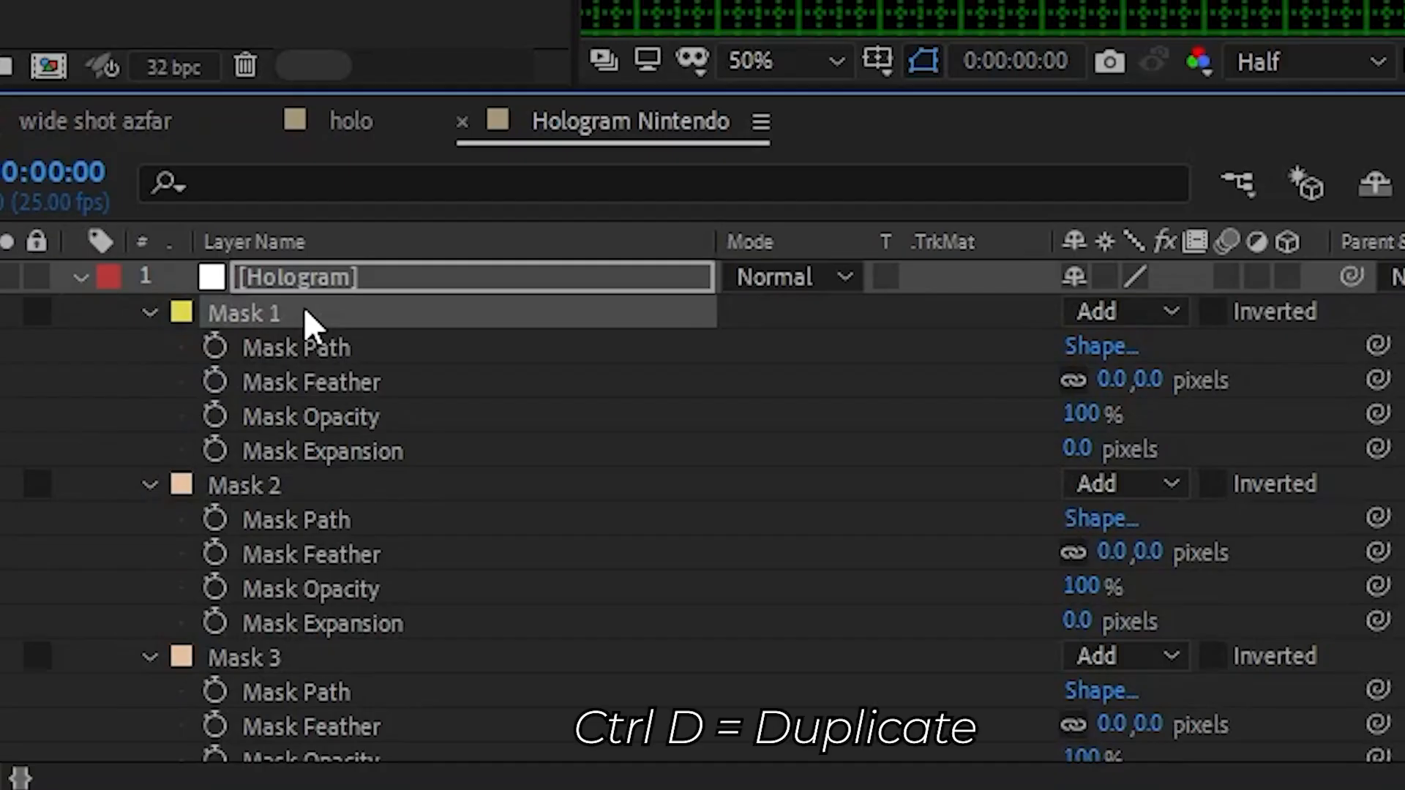
Step: Duplicate Mask 1 and set the copy's mask mode to Subtract
{"action": "key", "text": "ctrl+d"}
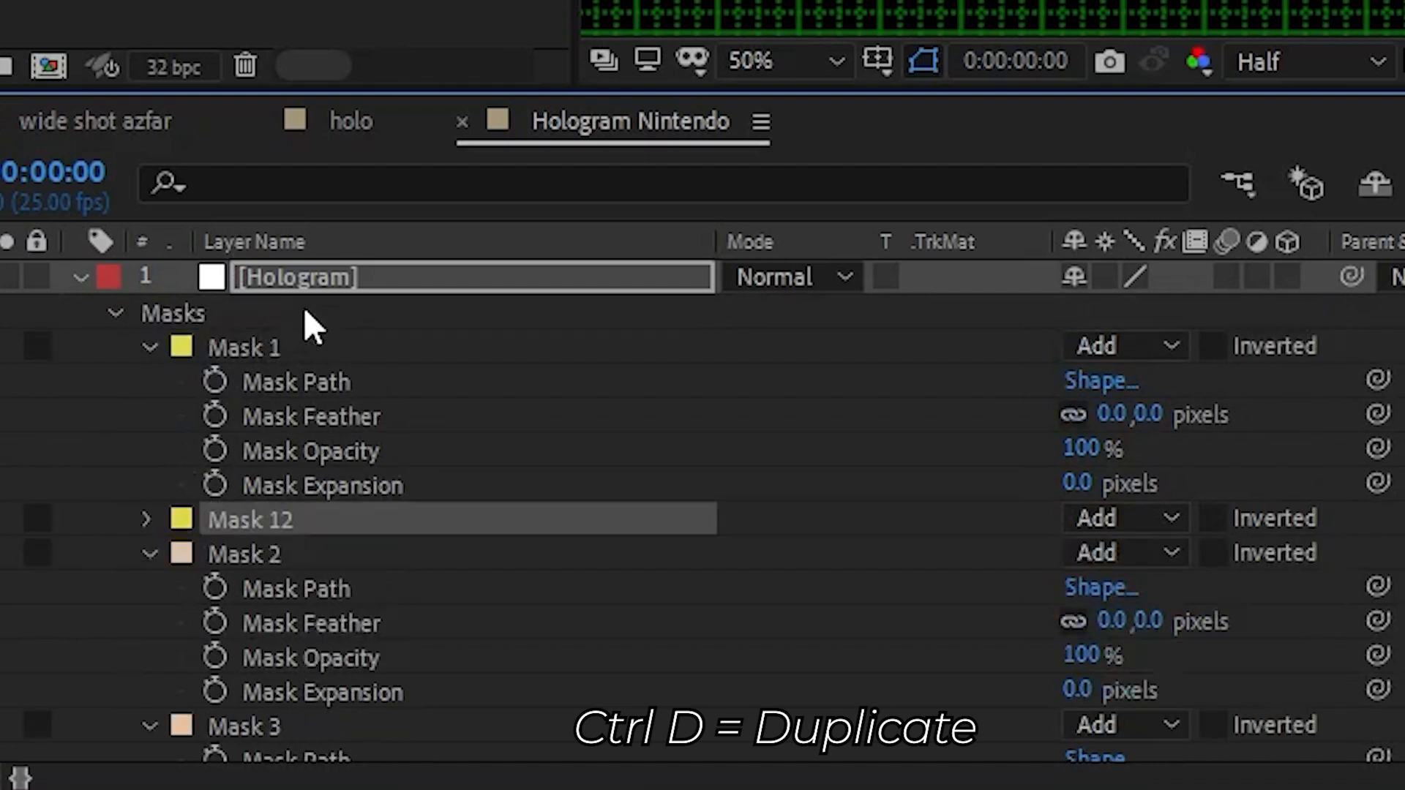
{"action": "left_click", "coordinate": [1138, 521]}
{"action": "left_click", "coordinate": [1191, 295]}
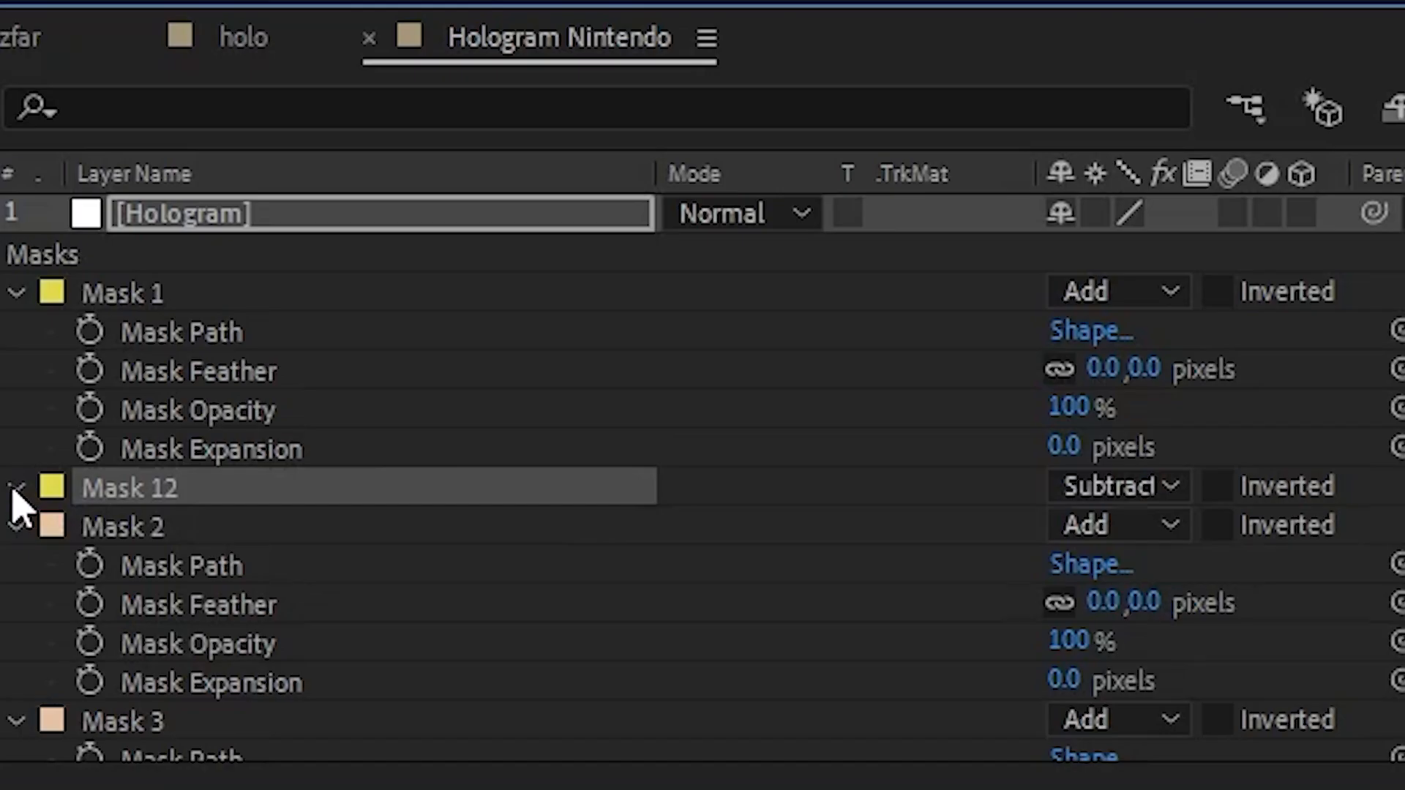
Step: Set the mask expansion of Mask 12, the subtracting copy of Mask 1, to -4 pixels
{"action": "left_click", "coordinate": [16, 488]}
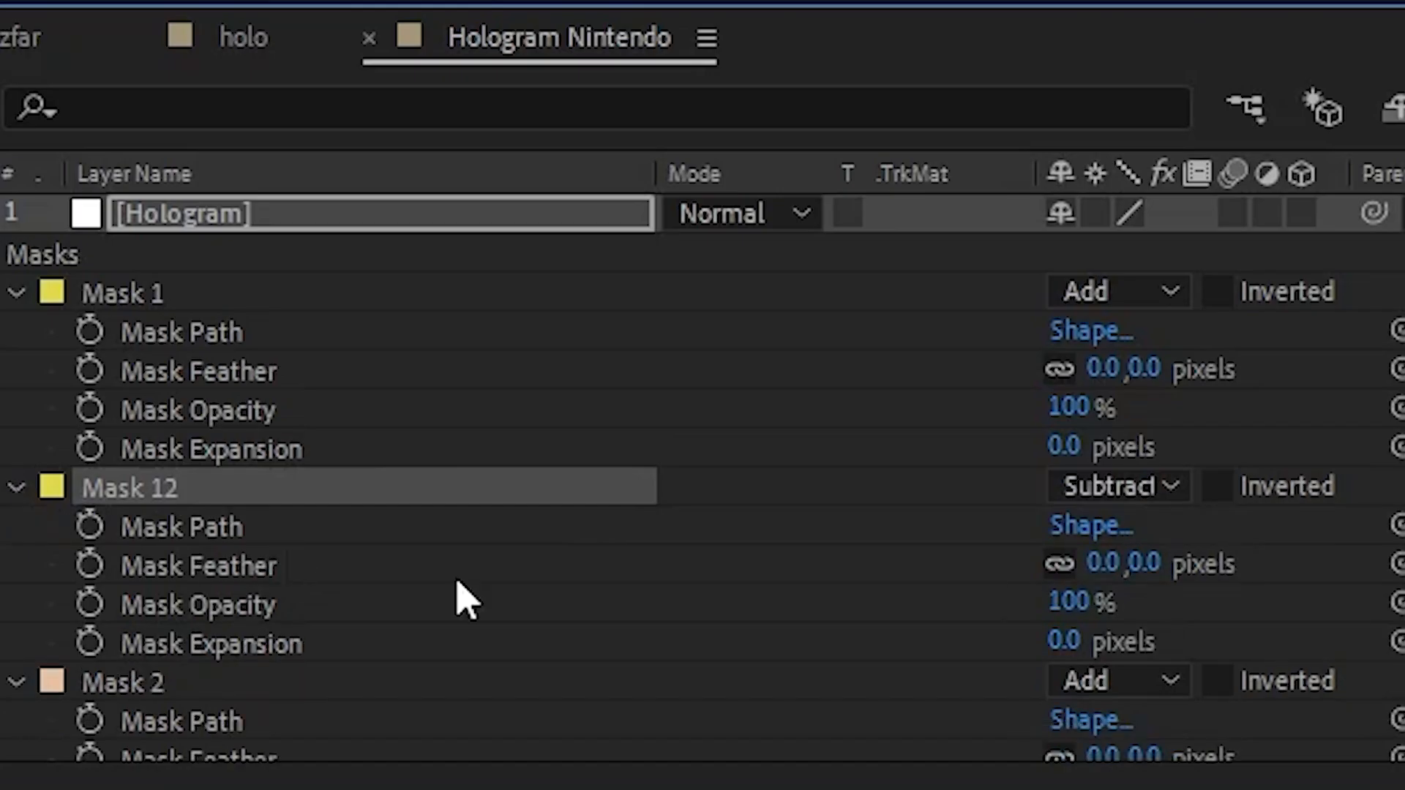
{"action": "left_click", "coordinate": [1064, 644]}
{"action": "type", "text": "-4"}
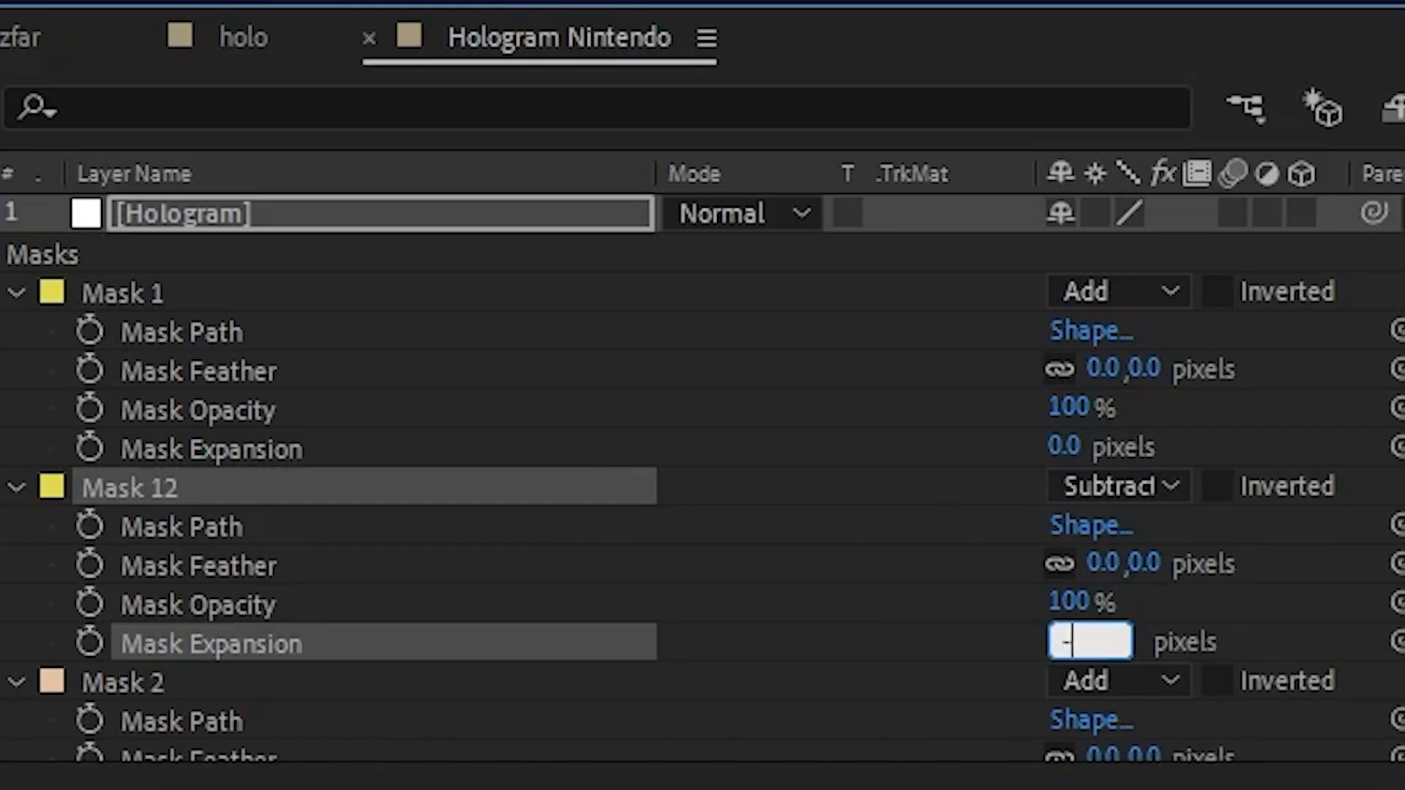
{"action": "key", "text": "Return"}
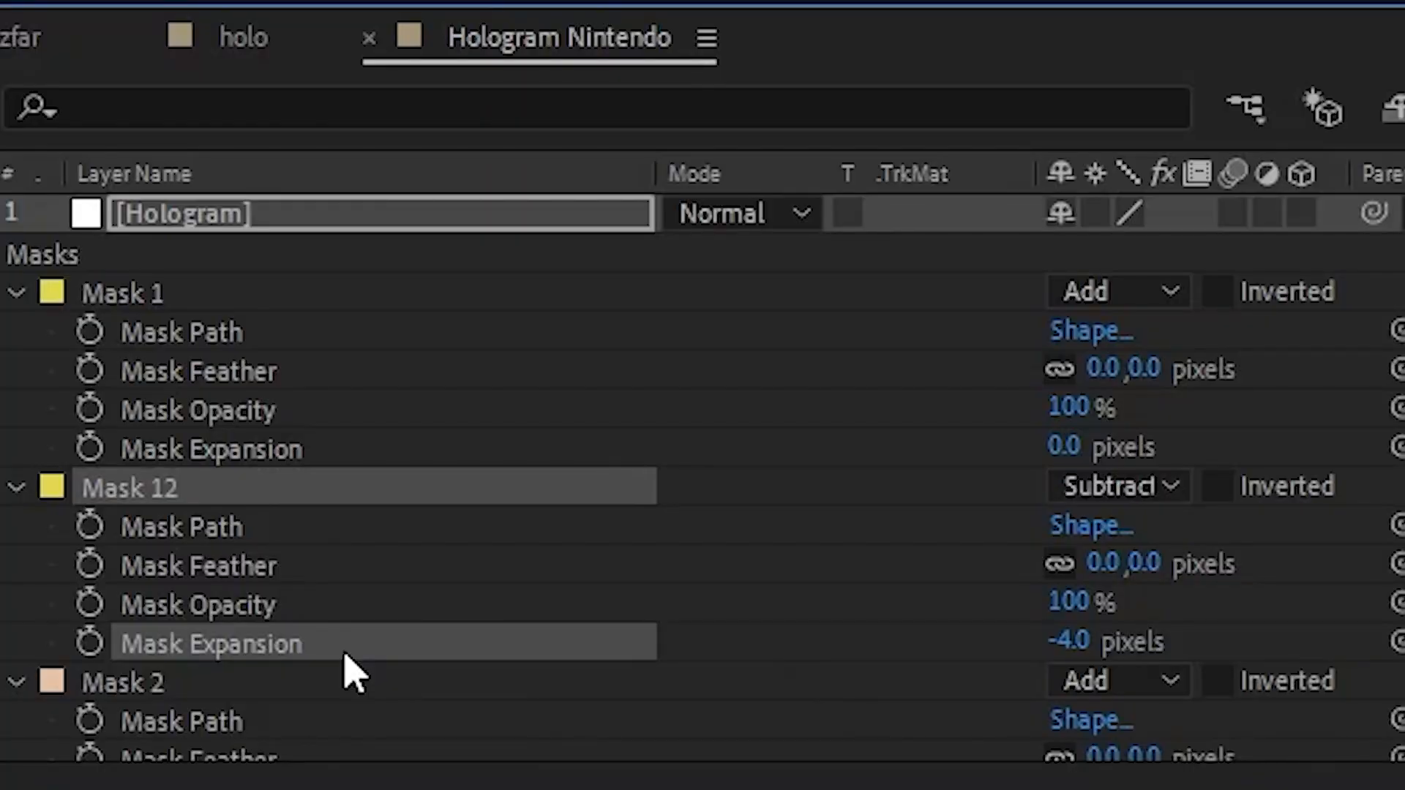
Step: Duplicate Mask 12, then set the copy's mask mode to Add and its opacity to 30%
{"action": "key", "text": "ctrl+d"}
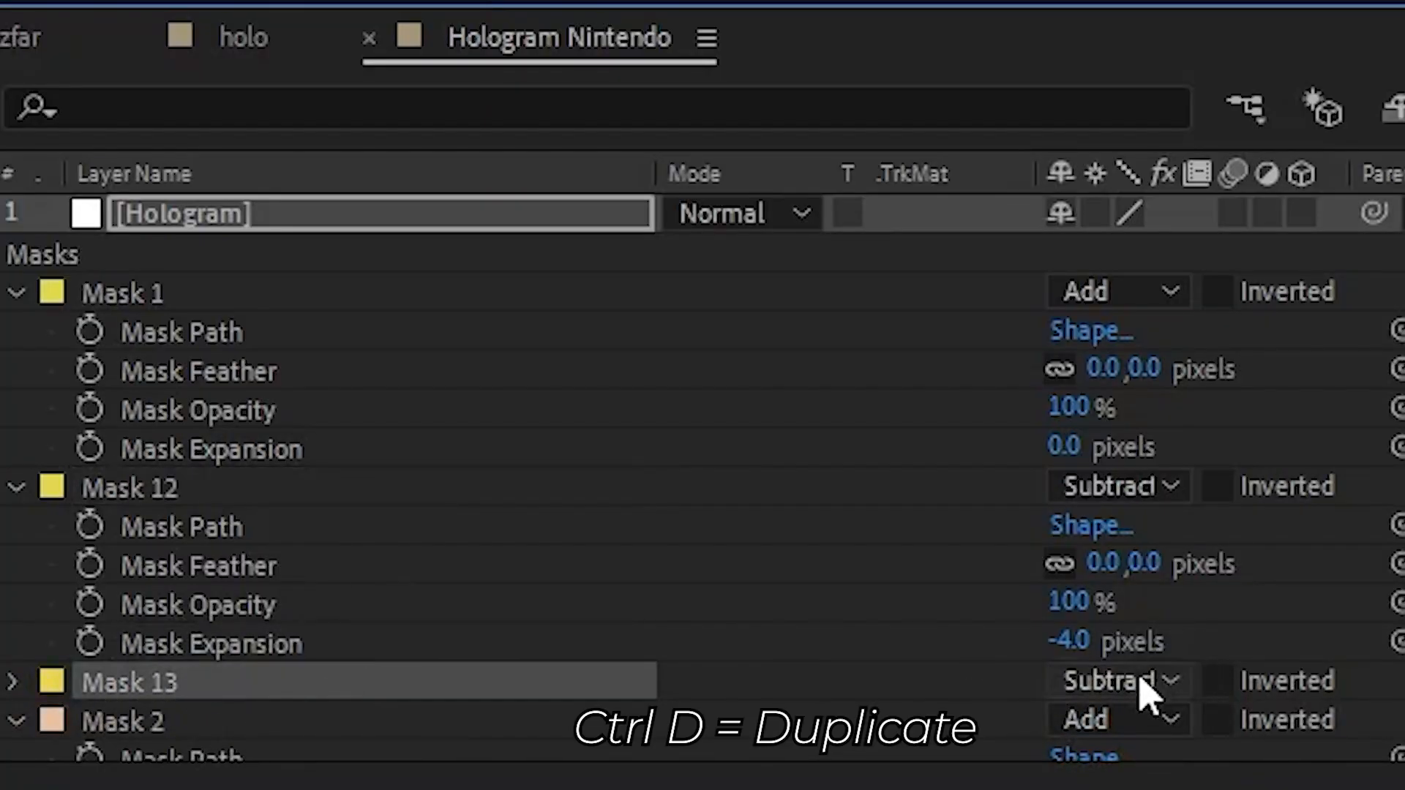
{"action": "left_click", "coordinate": [12, 682]}
{"action": "scroll", "coordinate": [699, 652], "scroll_direction": "down", "scroll_amount": 2}
{"action": "left_click", "coordinate": [1119, 468]}
{"action": "left_click", "coordinate": [1151, 166]}
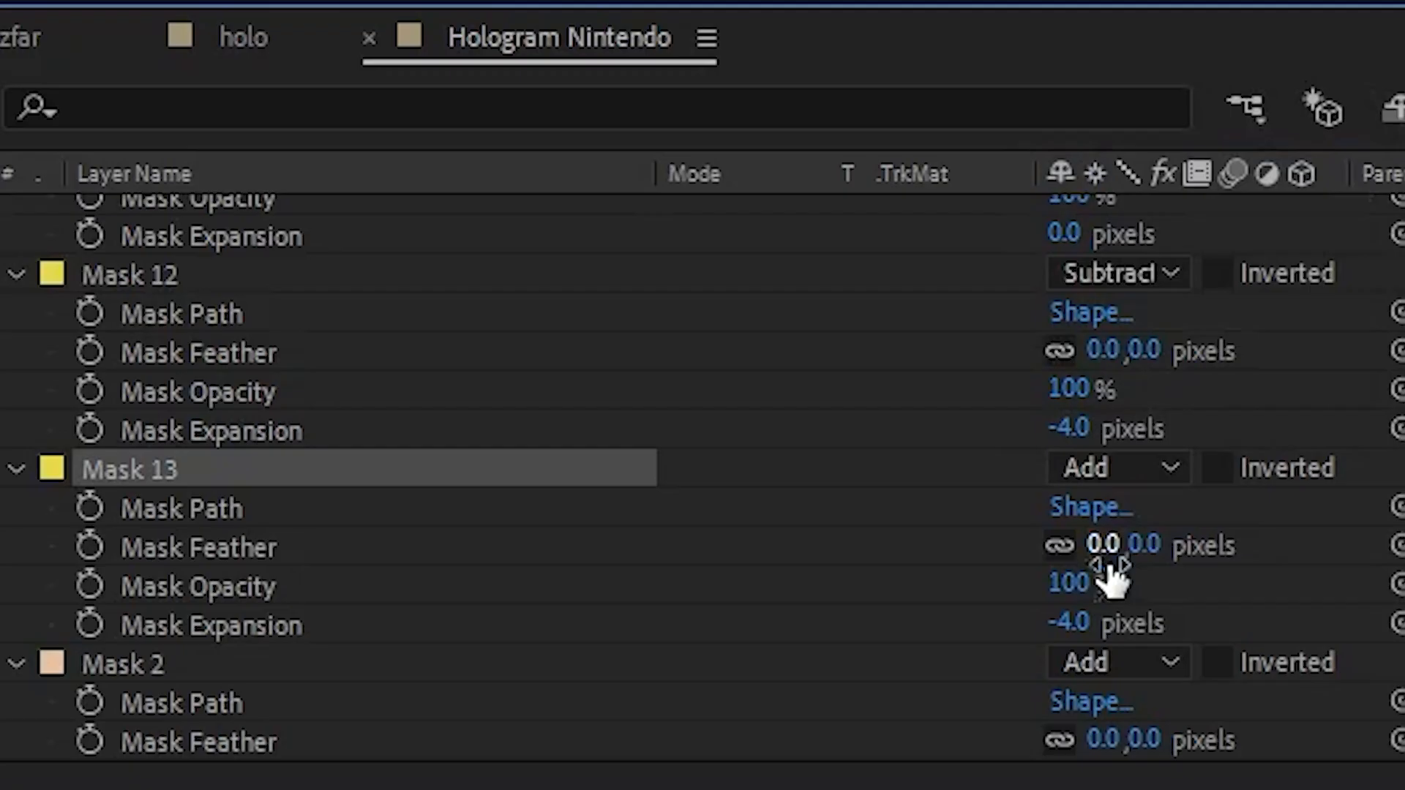
{"action": "left_click", "coordinate": [1067, 584]}
{"action": "type", "text": "30"}
{"action": "key", "text": "Return"}
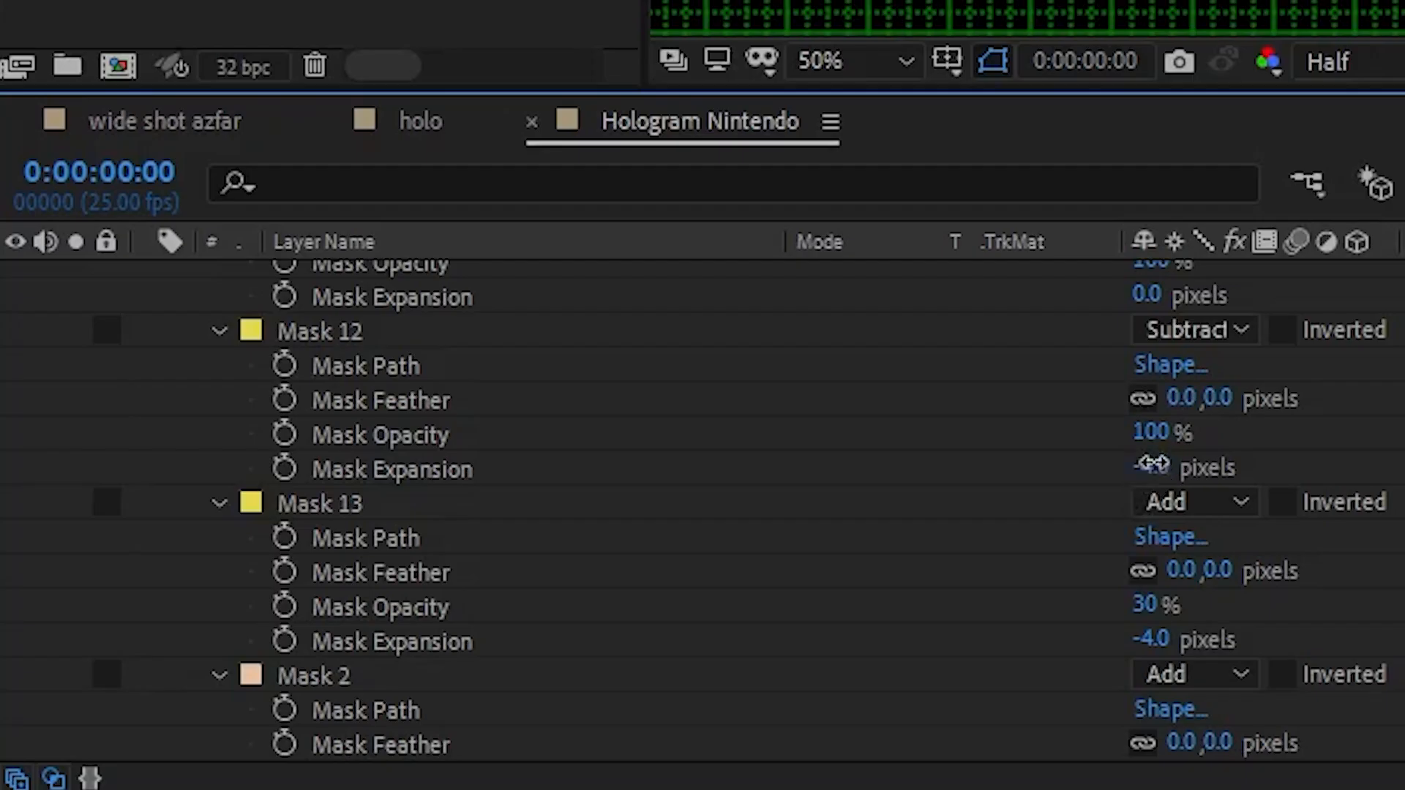
Step: Change the mask expansion of Mask 12 to -3 pixels
{"action": "left_click", "coordinate": [470, 687]}
{"action": "key", "text": "BackSpace"}
{"action": "type", "text": "-3"}
{"action": "key", "text": "Return"}
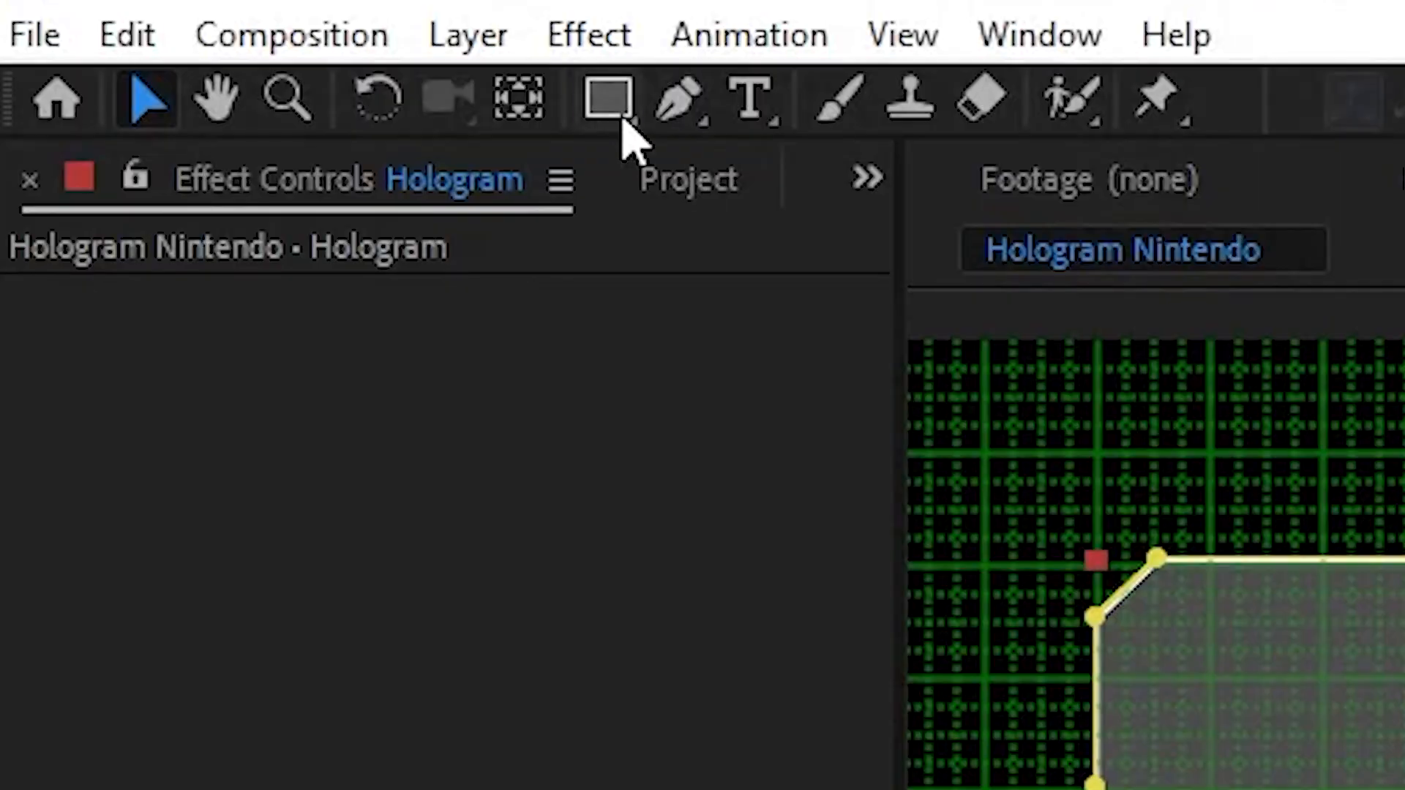
Step: Draw a large rectangular mask inside the hologram frame and set its mode to Subtract to cut out the screen opening
{"action": "left_click", "coordinate": [177, 9]}
{"action": "left_click_drag", "start_coordinate": [953, 621], "coordinate": [1066, 652]}
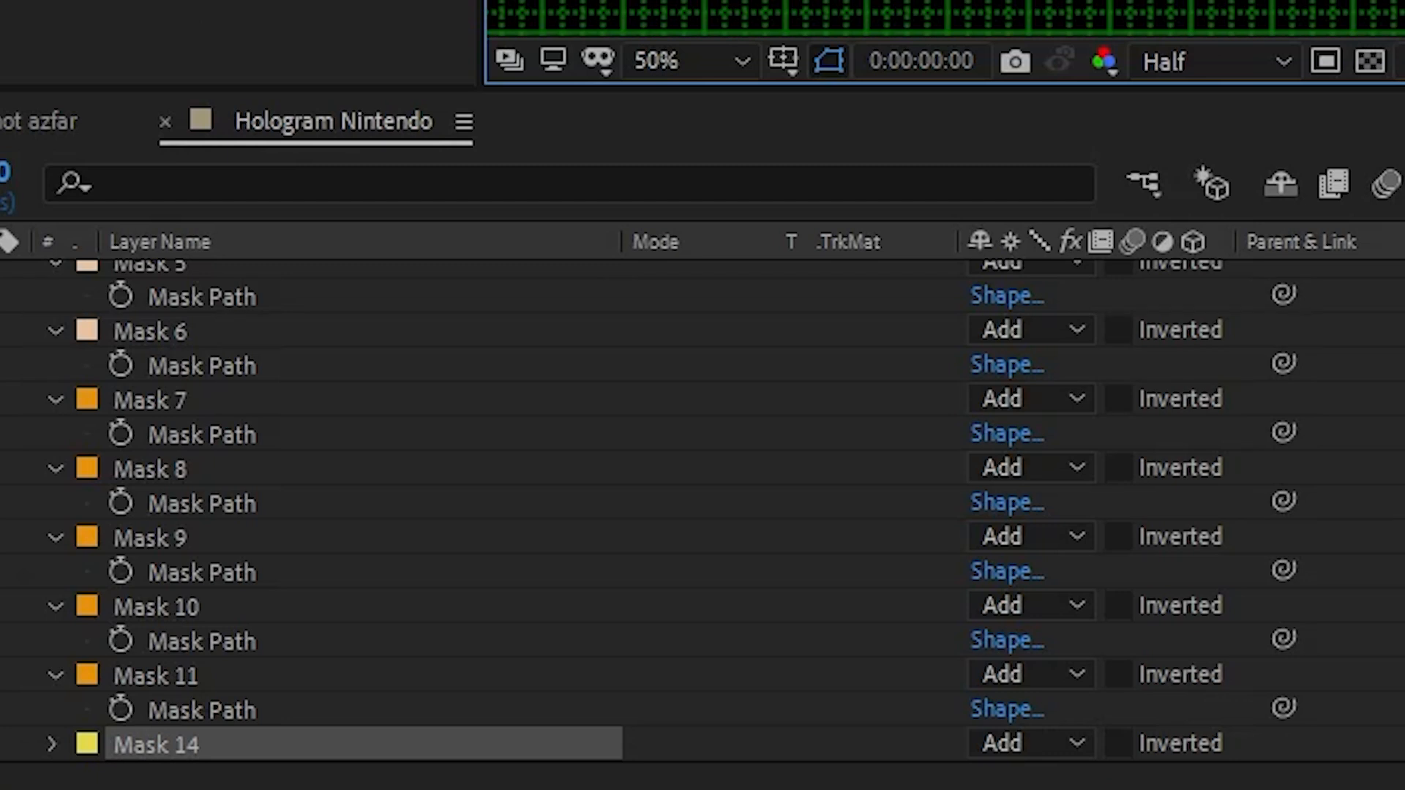
{"action": "scroll", "coordinate": [635, 658], "scroll_direction": "down", "scroll_amount": 1}
{"action": "left_click", "coordinate": [1057, 709]}
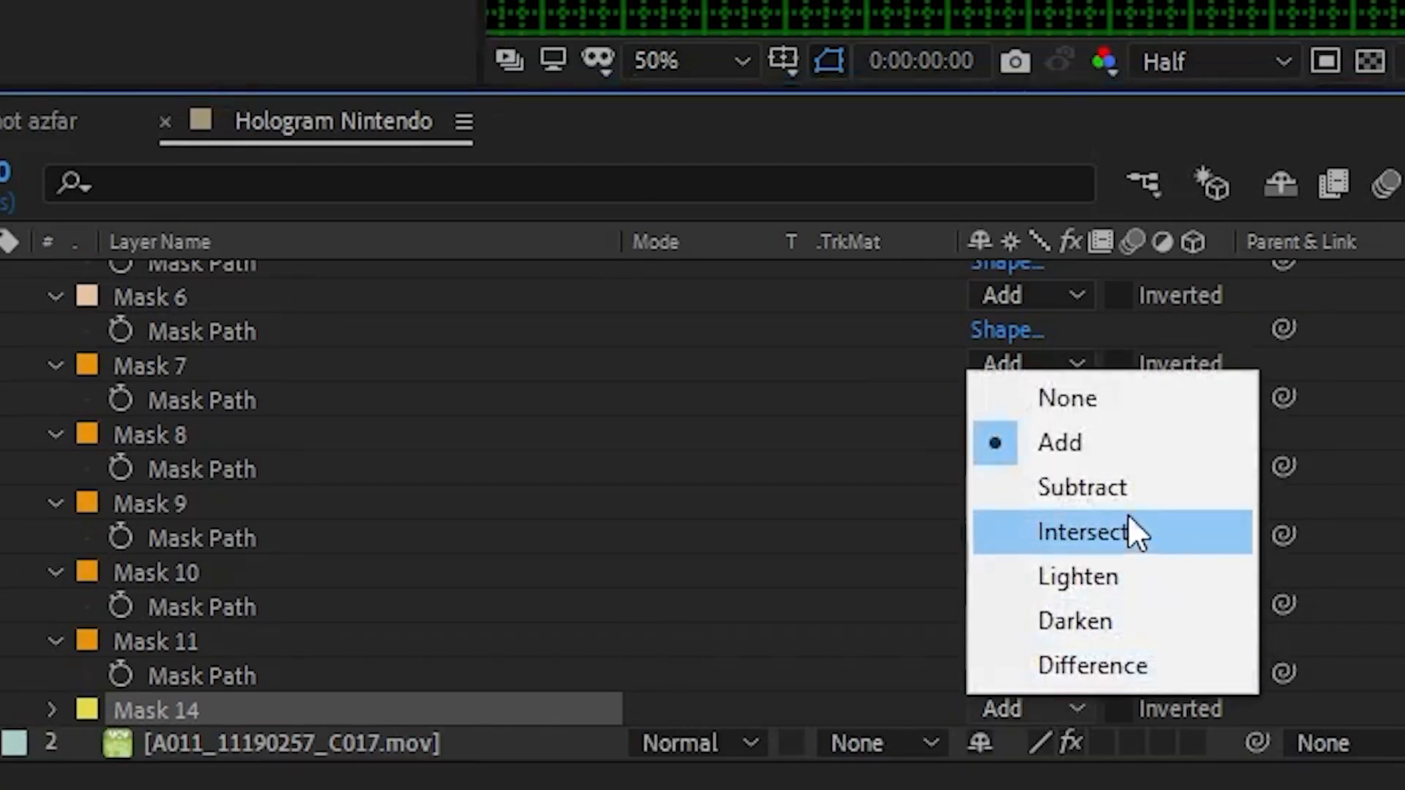
{"action": "left_click", "coordinate": [1109, 492]}
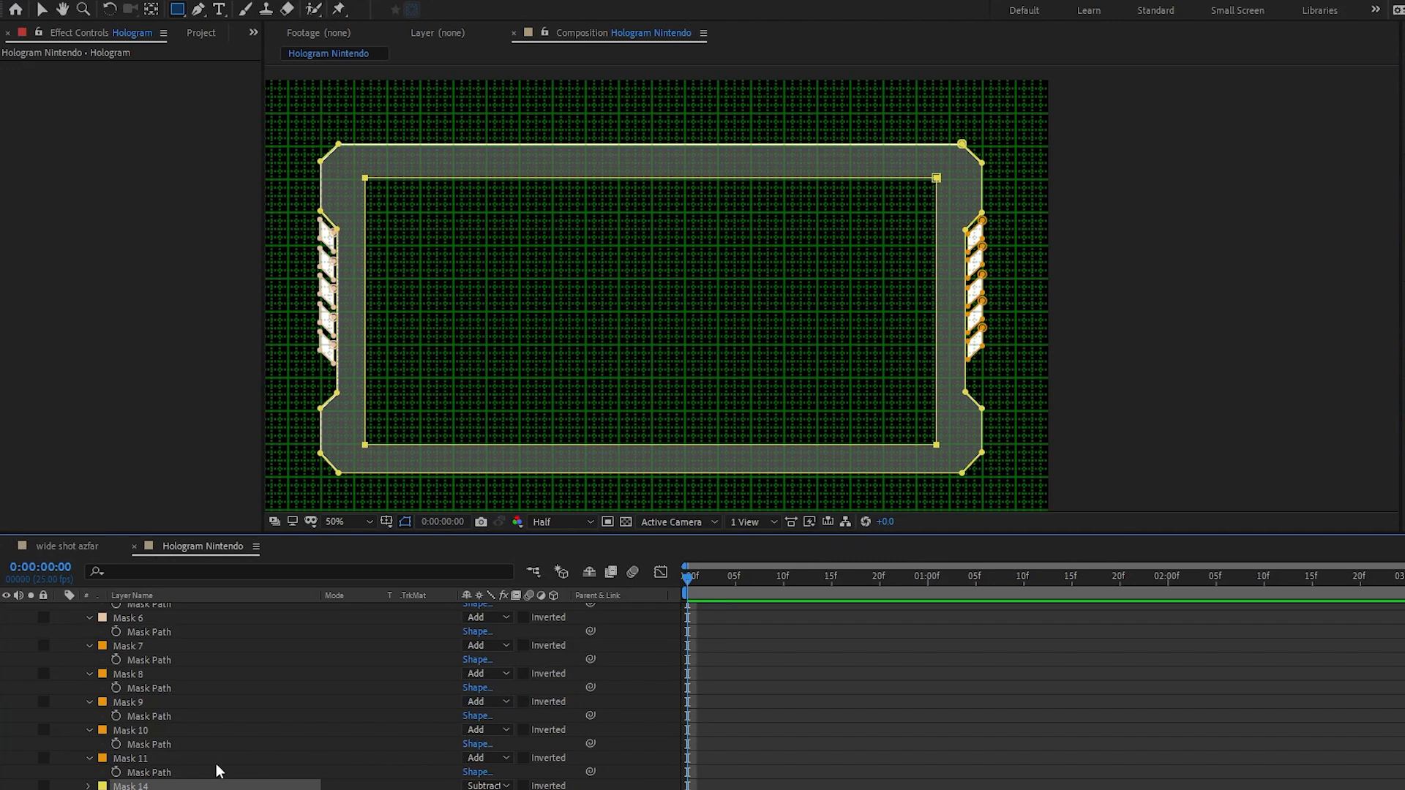
{"action": "scroll", "coordinate": [220, 717], "scroll_direction": "up", "scroll_amount": 5}
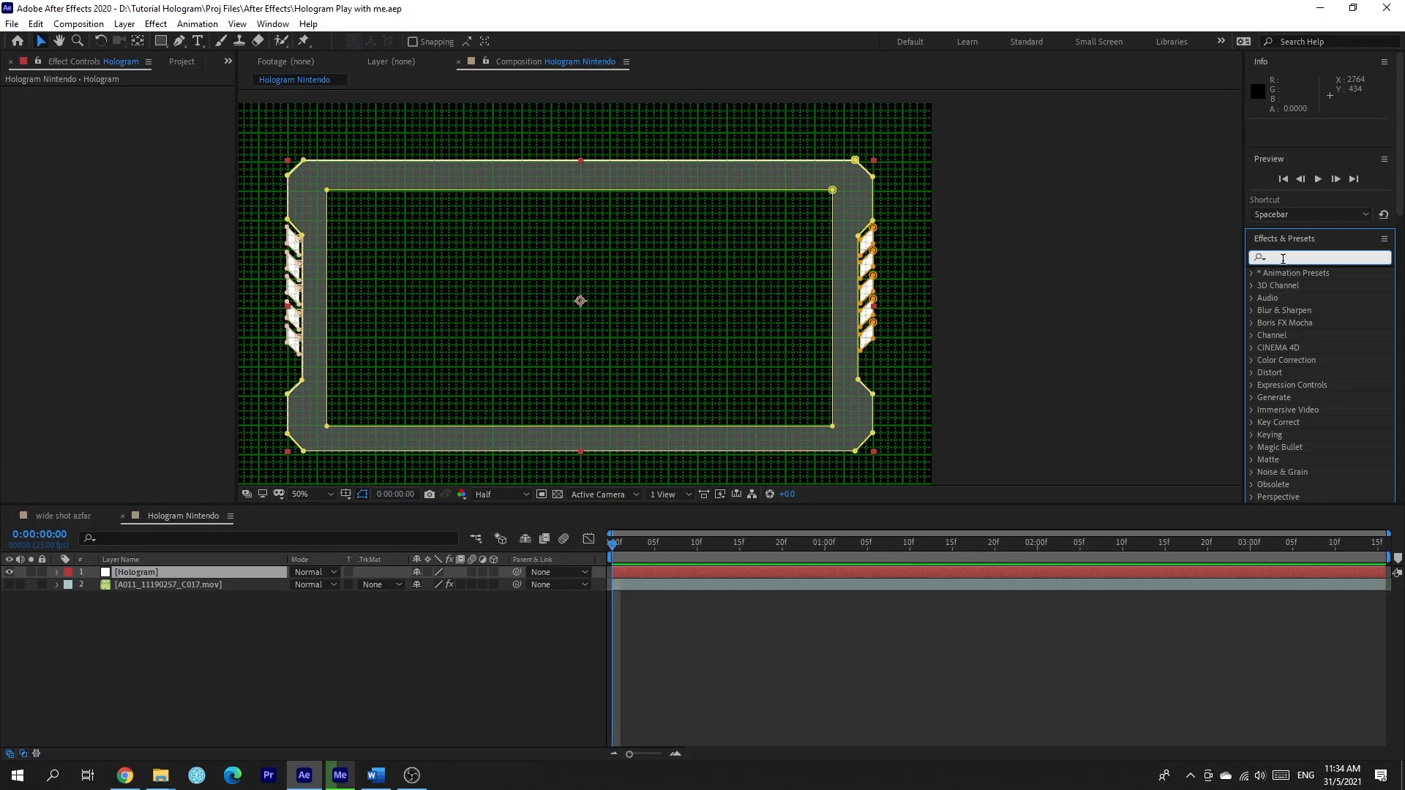
Step: Find the Fill effect and apply it to the Hologram layer
{"action": "left_click", "coordinate": [1282, 258]}
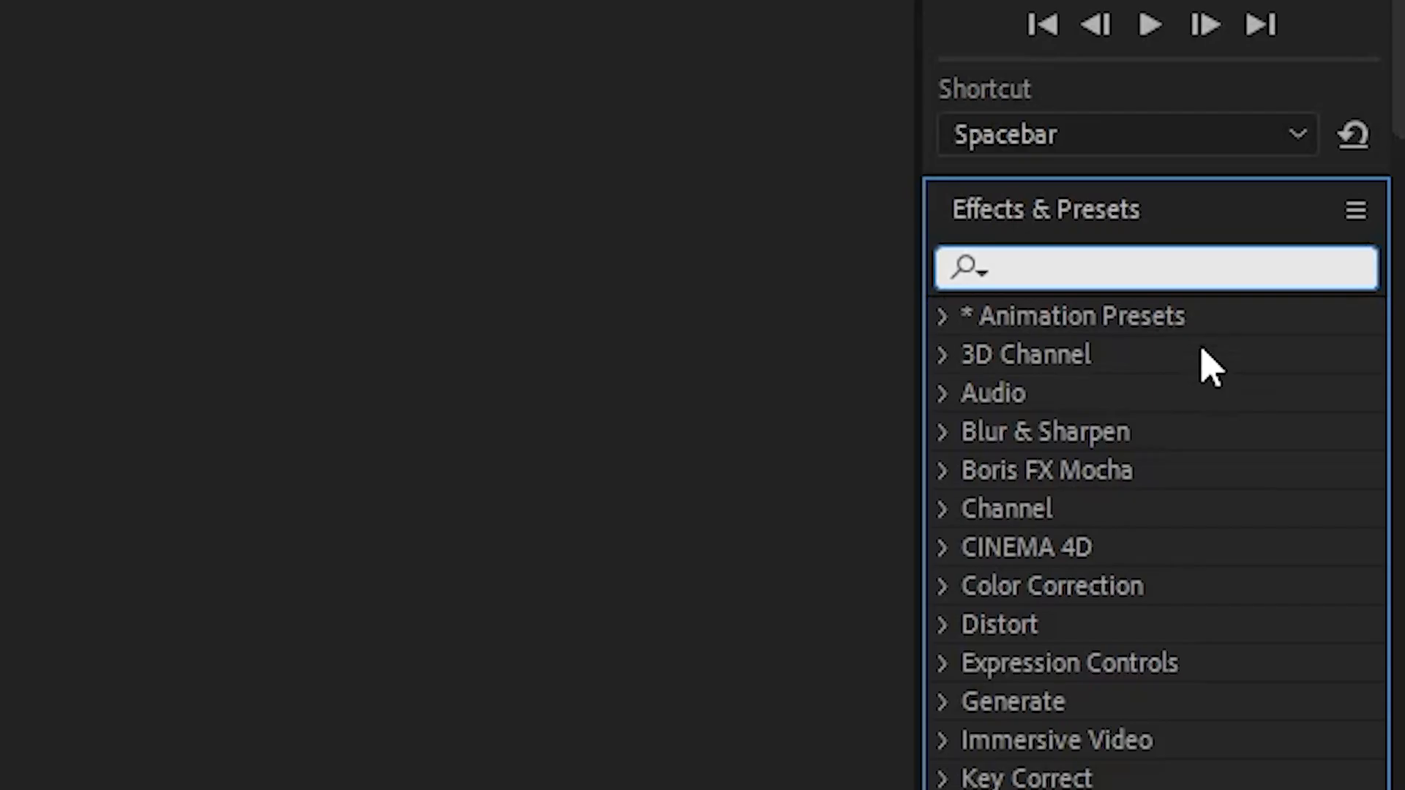
{"action": "type", "text": "fill"}
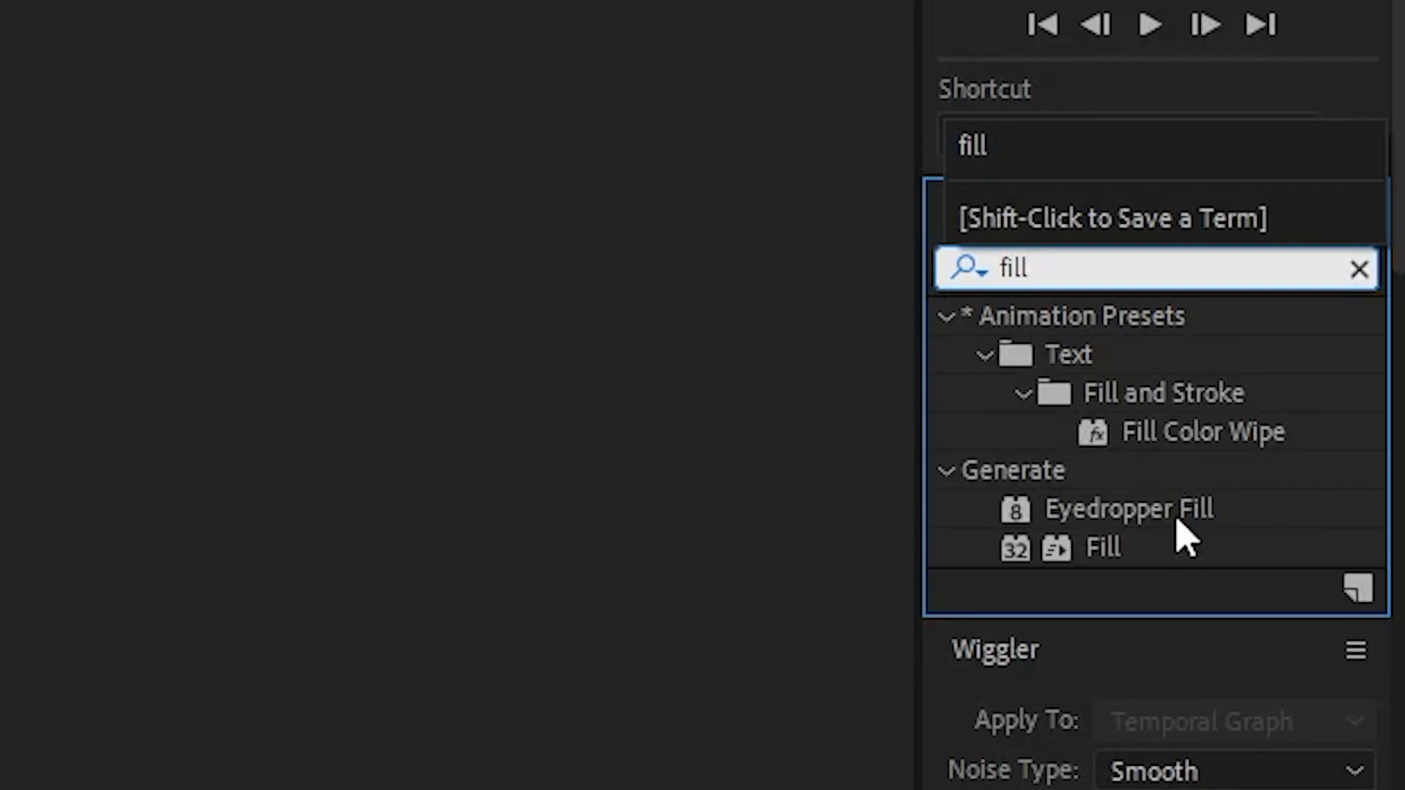
{"action": "left_click", "coordinate": [1161, 521]}
{"action": "left_click_drag", "start_coordinate": [1136, 548], "coordinate": [739, 575]}
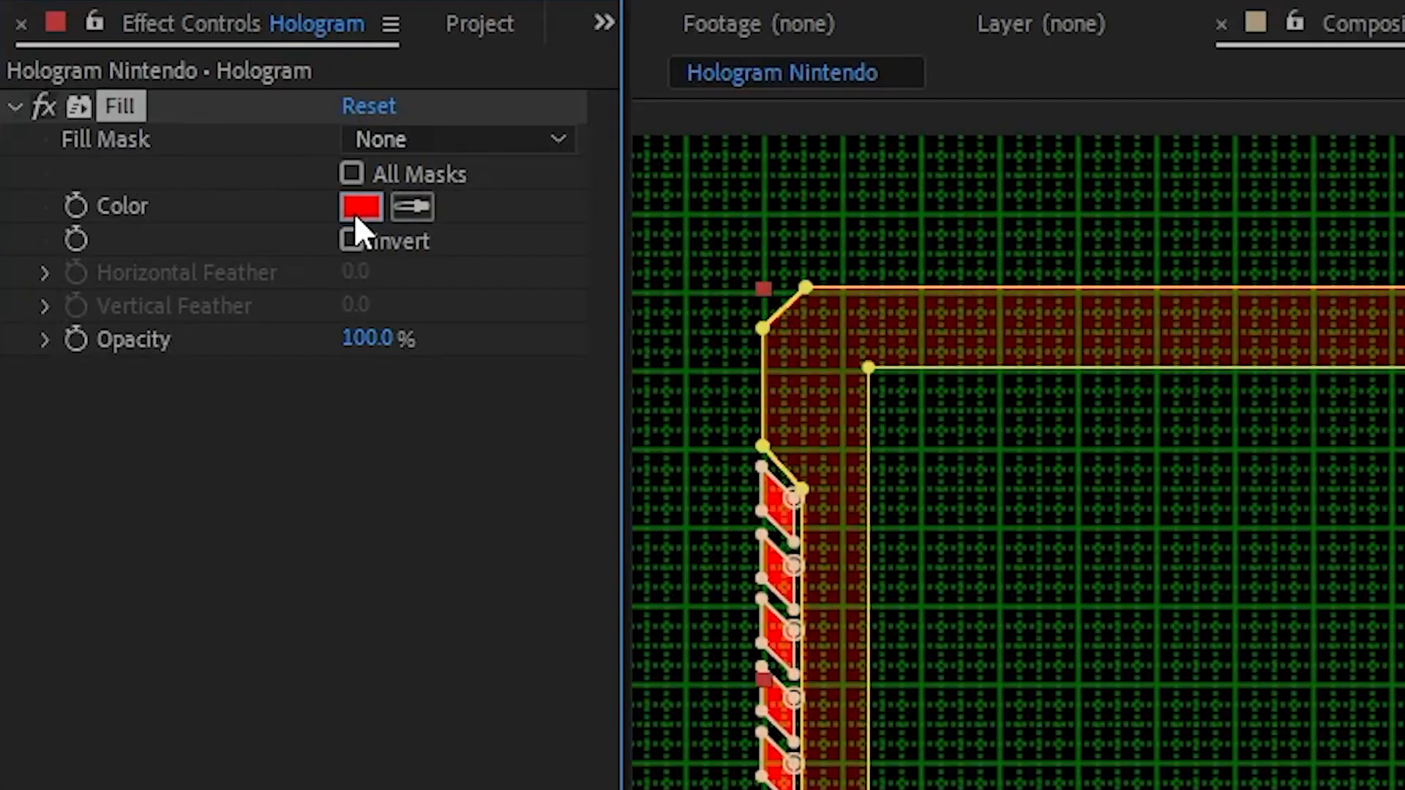
Step: Set the Fill effect's colour to a light sky blue
{"action": "left_click", "coordinate": [136, 131]}
{"action": "left_click", "coordinate": [998, 455]}
{"action": "mouse_move", "coordinate": [909, 336]}
{"action": "left_mouse_down"}
{"action": "mouse_move", "coordinate": [854, 185]}
{"action": "mouse_move", "coordinate": [818, 175]}
{"action": "left_mouse_up"}
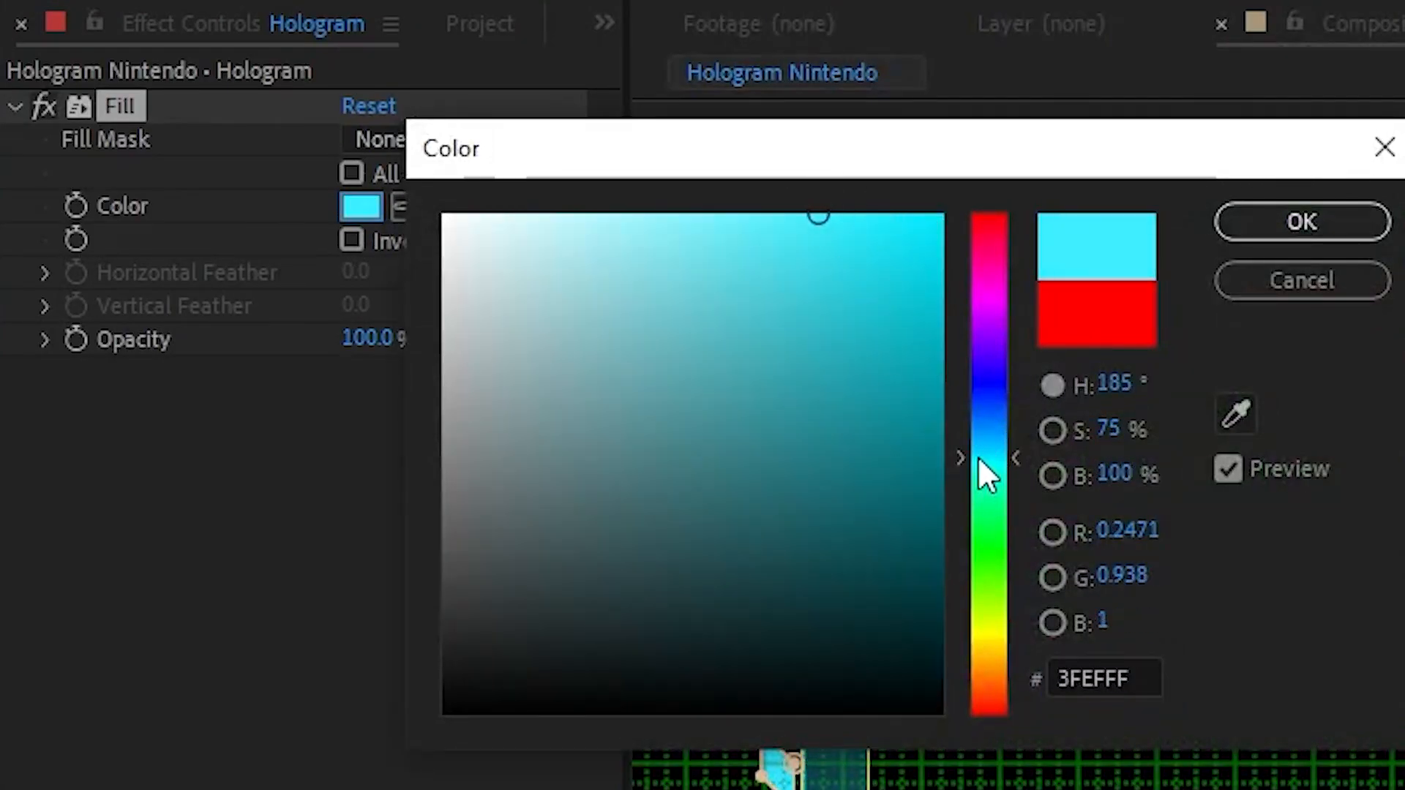
{"action": "left_click_drag", "start_coordinate": [978, 455], "coordinate": [978, 440]}
{"action": "left_click", "coordinate": [1221, 225]}
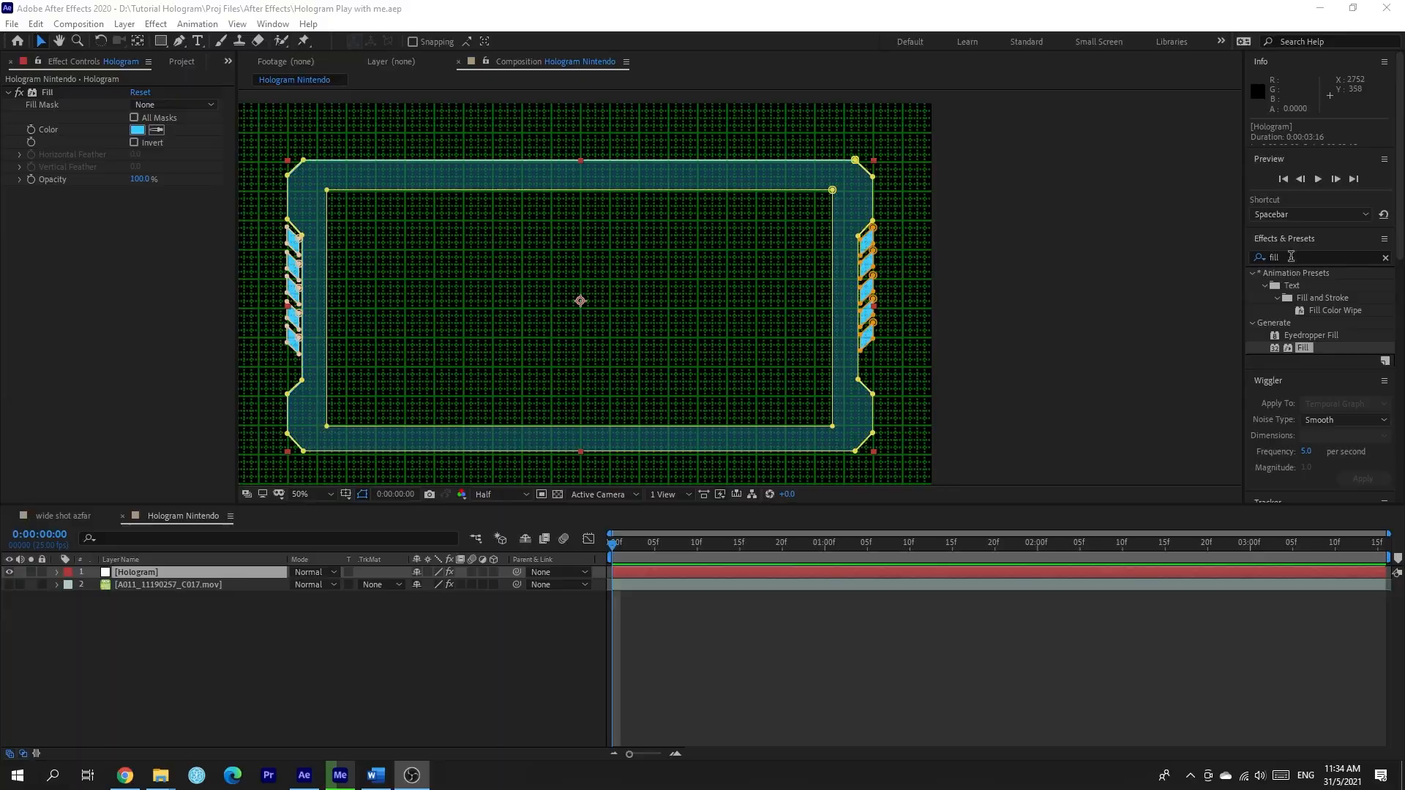
Step: Apply the Glow effect to the Hologram layer with a threshold of 46.3% and a radius of 838
{"action": "left_click", "coordinate": [1292, 256]}
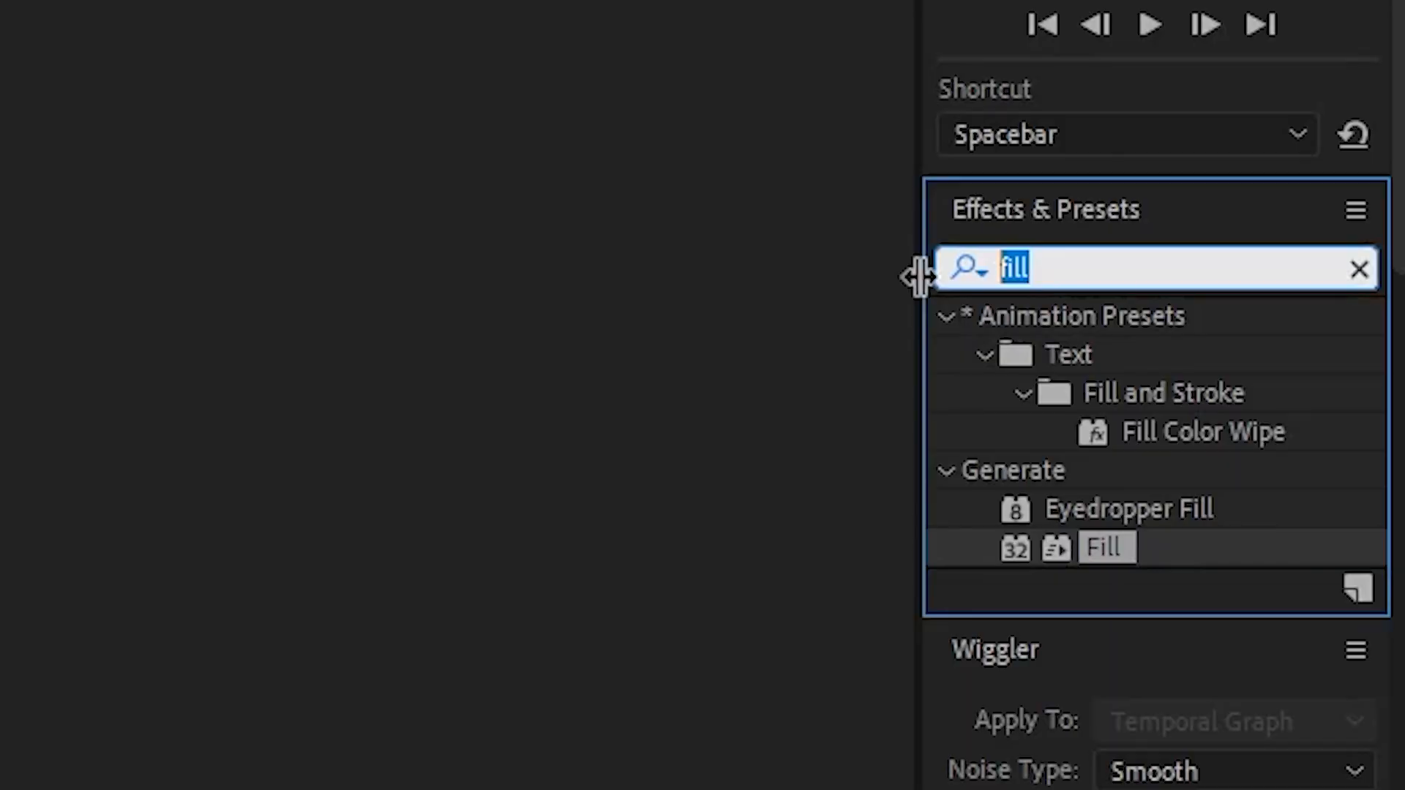
{"action": "type", "text": "glow"}
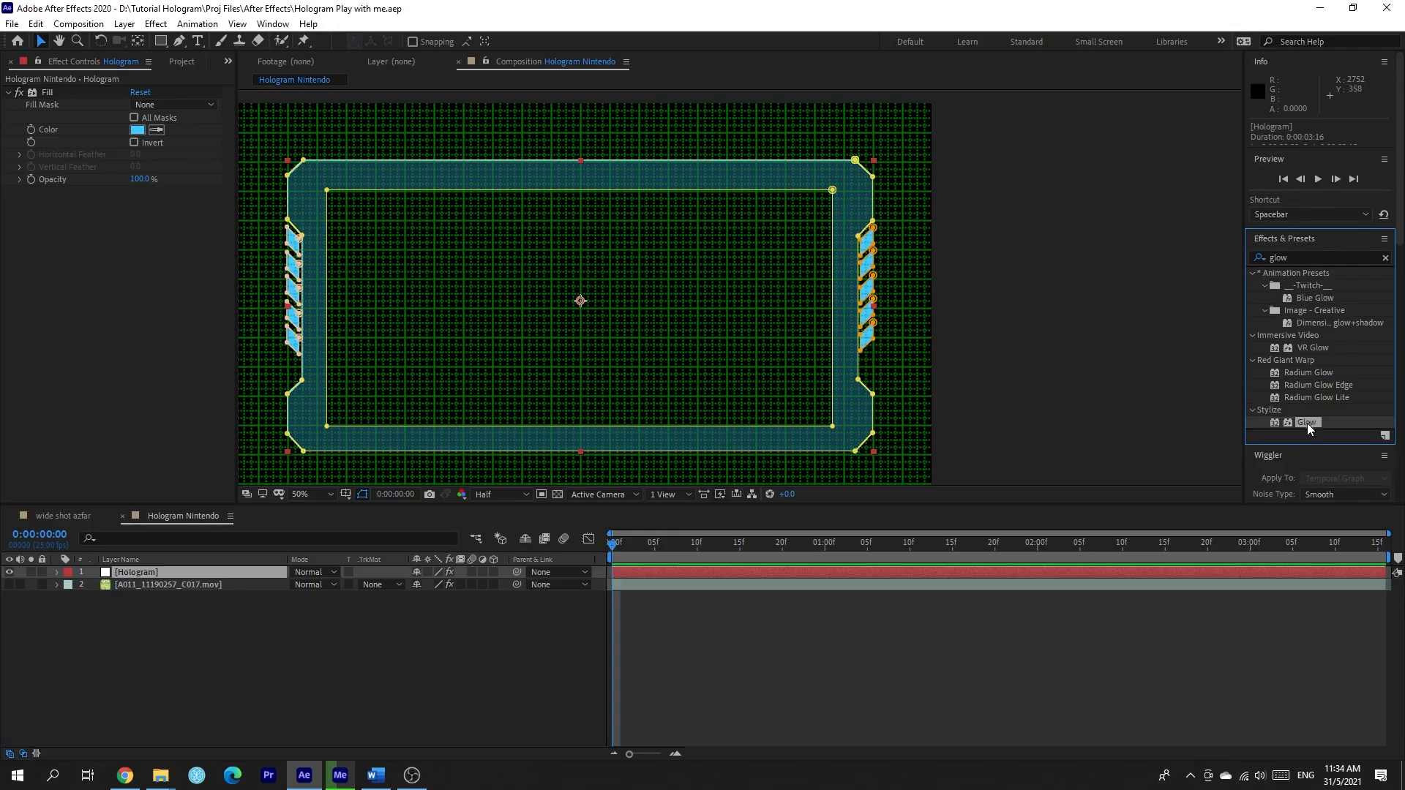
{"action": "left_click_drag", "start_coordinate": [1309, 429], "coordinate": [3, 193]}
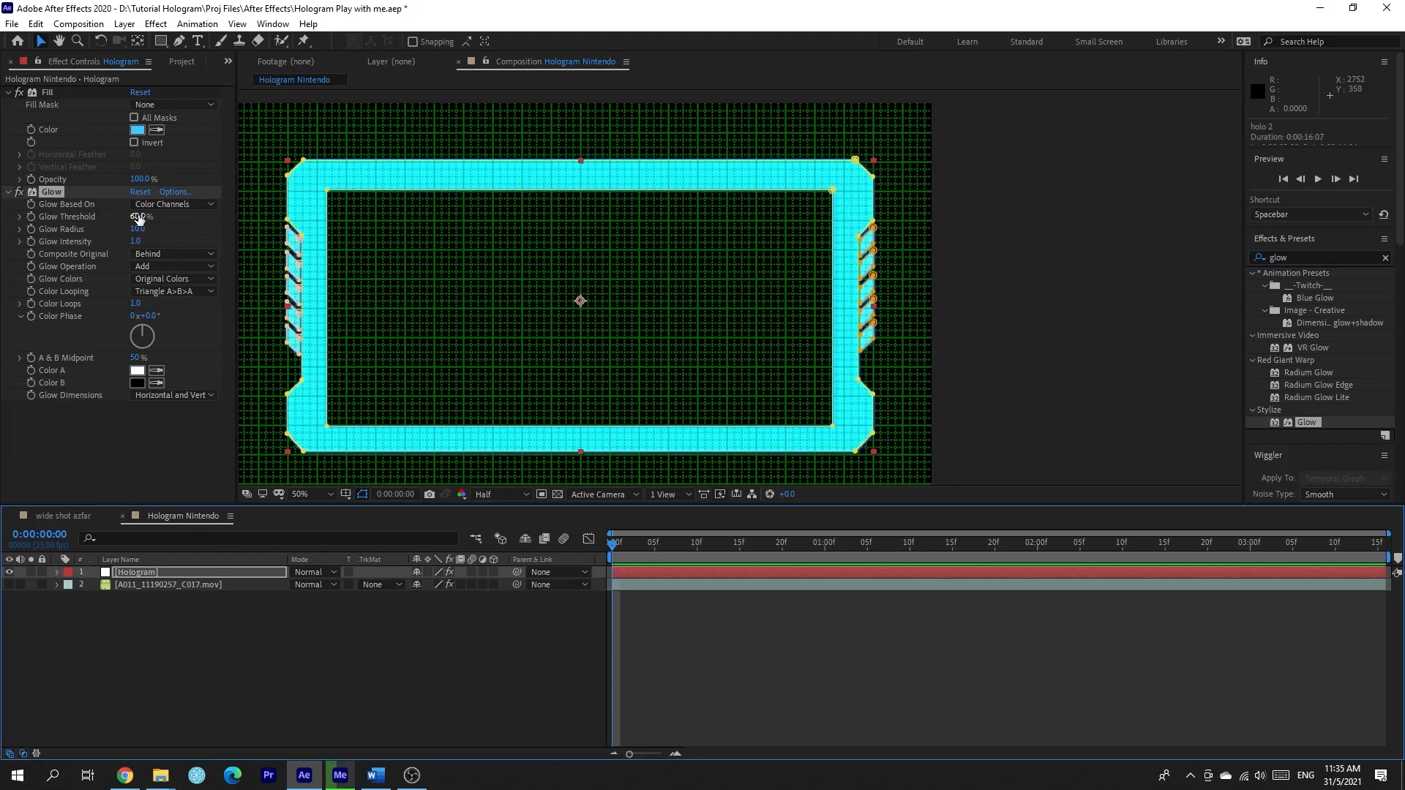
{"action": "left_click_drag", "start_coordinate": [138, 218], "coordinate": [797, 241]}
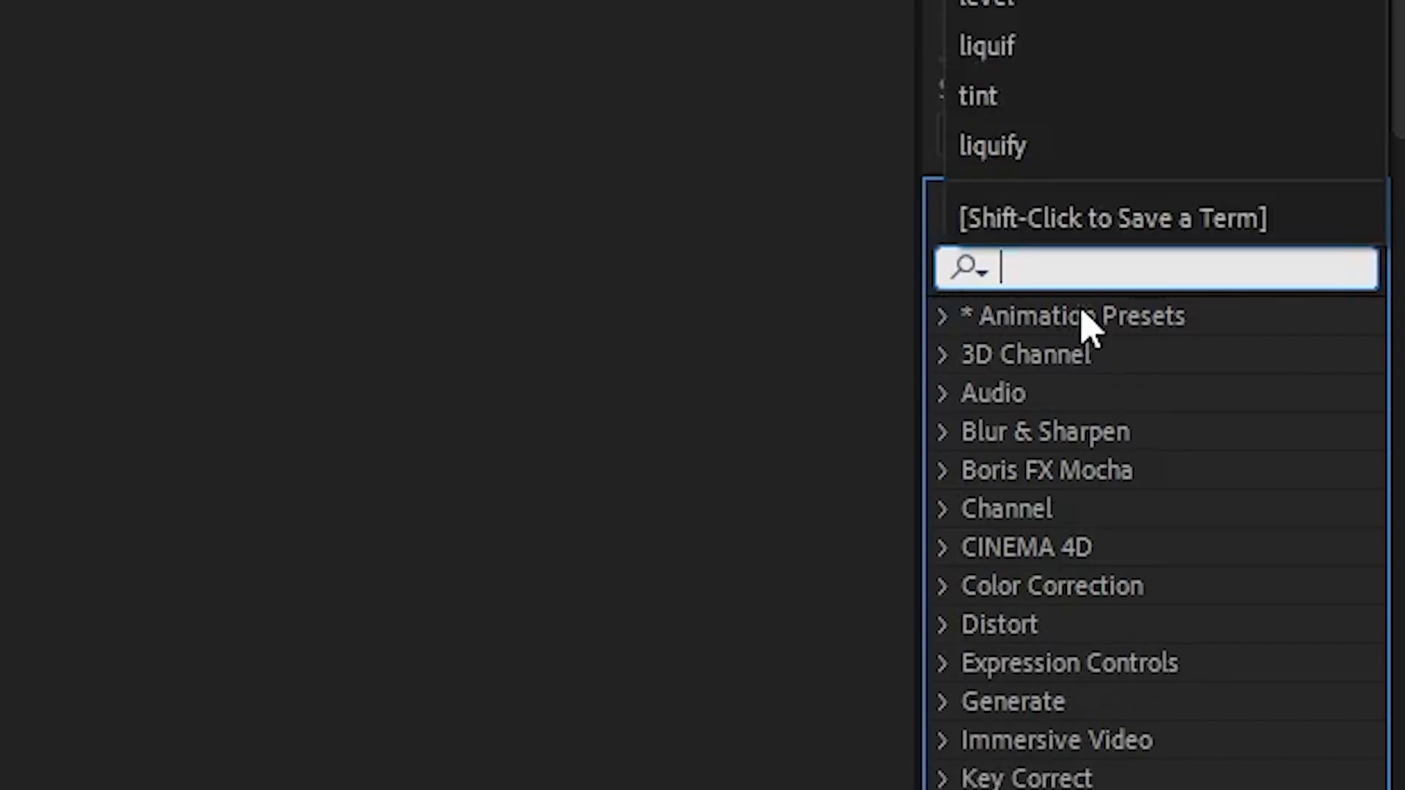
Step: Find the Linear Wipe transition effect and apply it to the Hologram layer
{"action": "left_click", "coordinate": [1296, 258]}
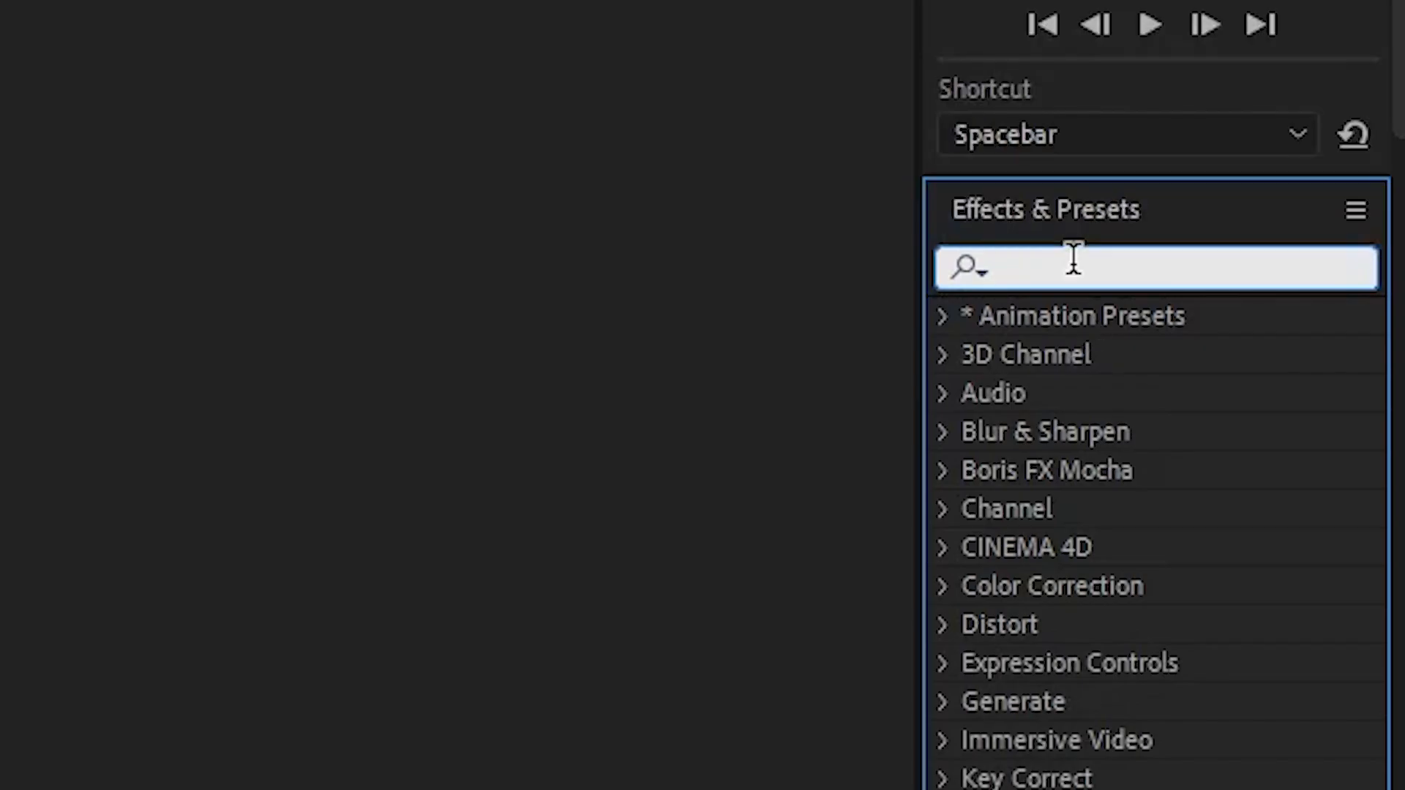
{"action": "type", "text": "linear wipe"}
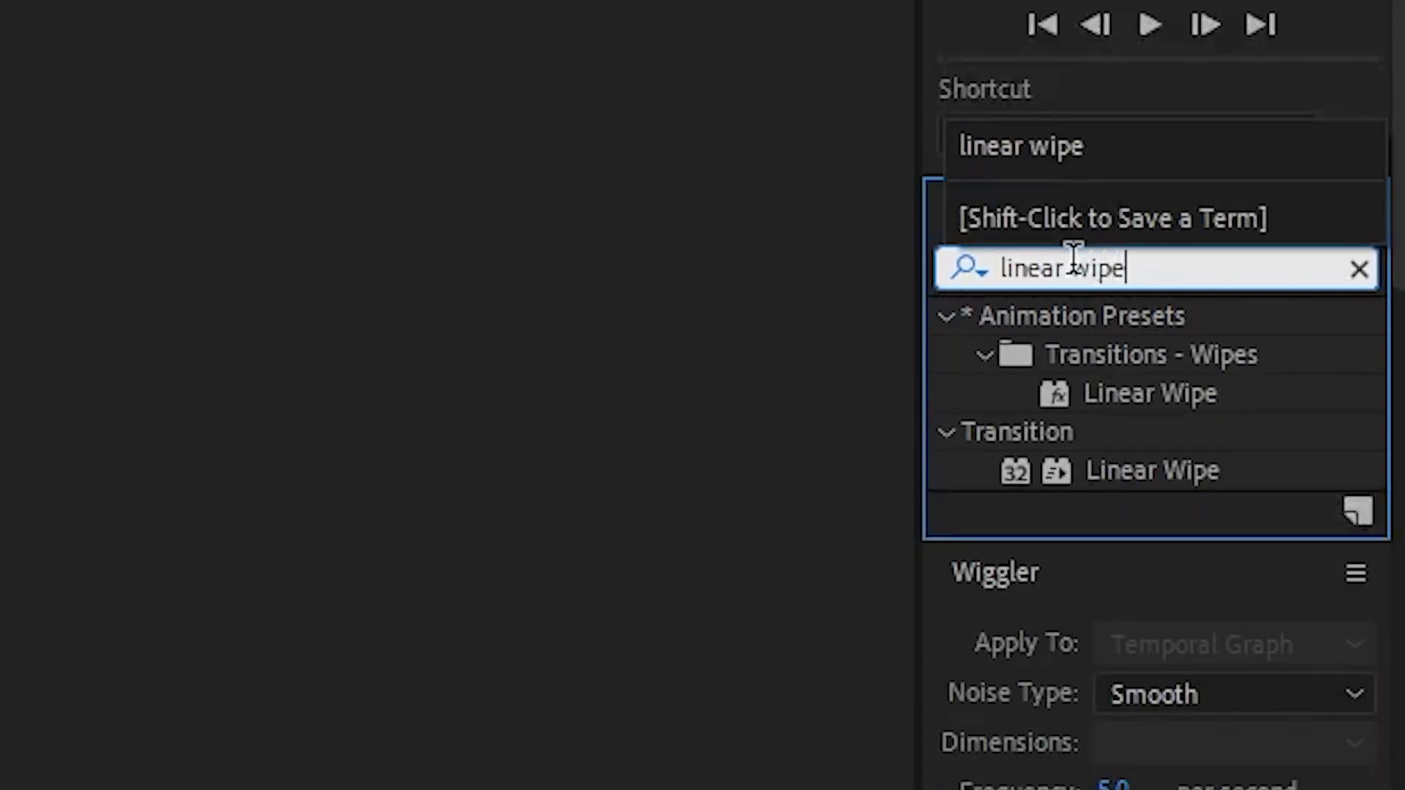
{"action": "left_click_drag", "start_coordinate": [1207, 483], "coordinate": [584, 789]}
{"action": "left_click_drag", "start_coordinate": [1129, 574], "coordinate": [1131, 575]}
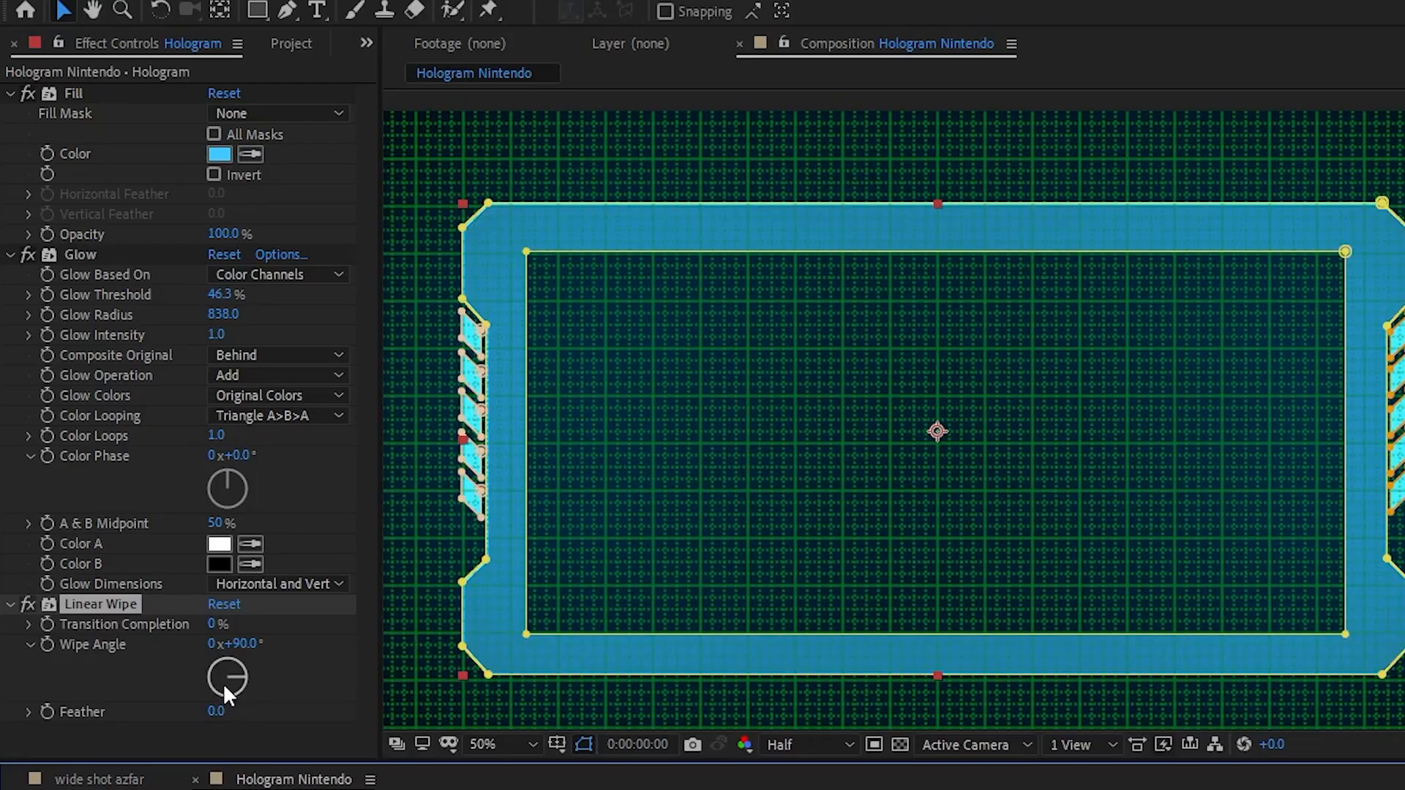
Step: Set the Linear Wipe to 24% transition completion, a wipe angle of 181° and a feather of 692
{"action": "left_click", "coordinate": [221, 694]}
{"action": "left_click_drag", "start_coordinate": [212, 629], "coordinate": [256, 631]}
{"action": "left_click_drag", "start_coordinate": [230, 685], "coordinate": [226, 692]}
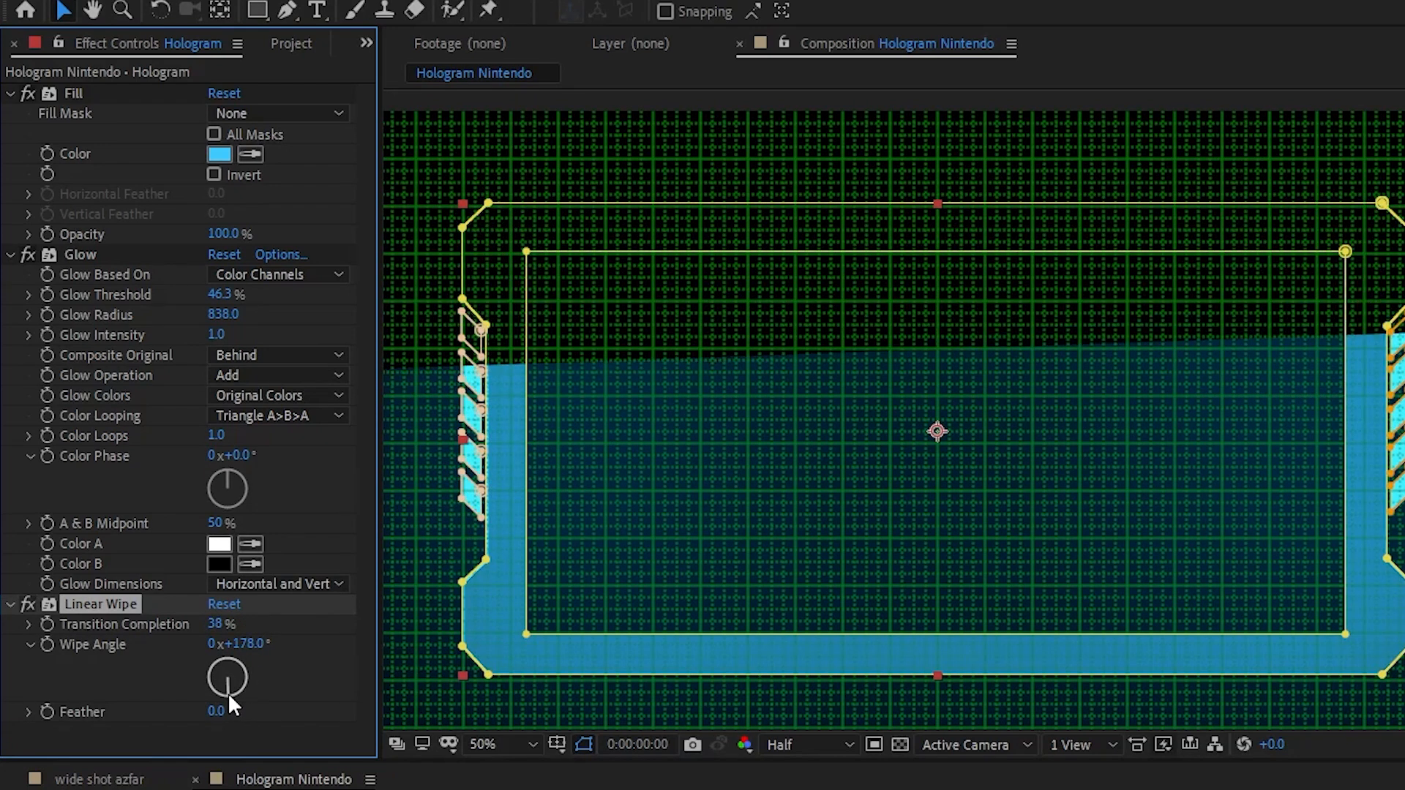
{"action": "left_click_drag", "start_coordinate": [232, 631], "coordinate": [212, 634]}
{"action": "left_click_drag", "start_coordinate": [219, 708], "coordinate": [890, 706]}
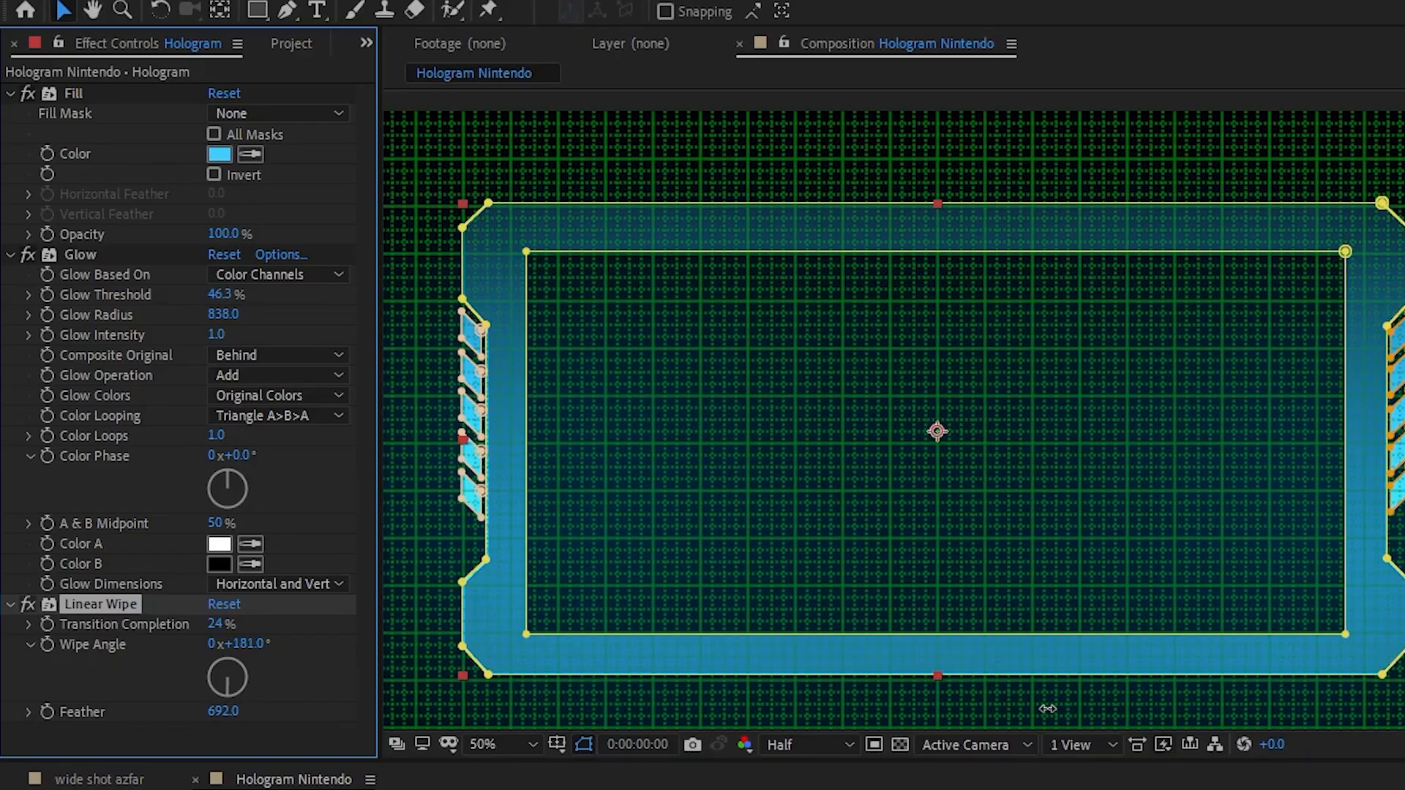
Step: Apply the Gaussian Blur effect to the Hologram layer
{"action": "type", "text": "gaussian blur"}
{"action": "left_click_drag", "start_coordinate": [1160, 361], "coordinate": [1103, 576]}
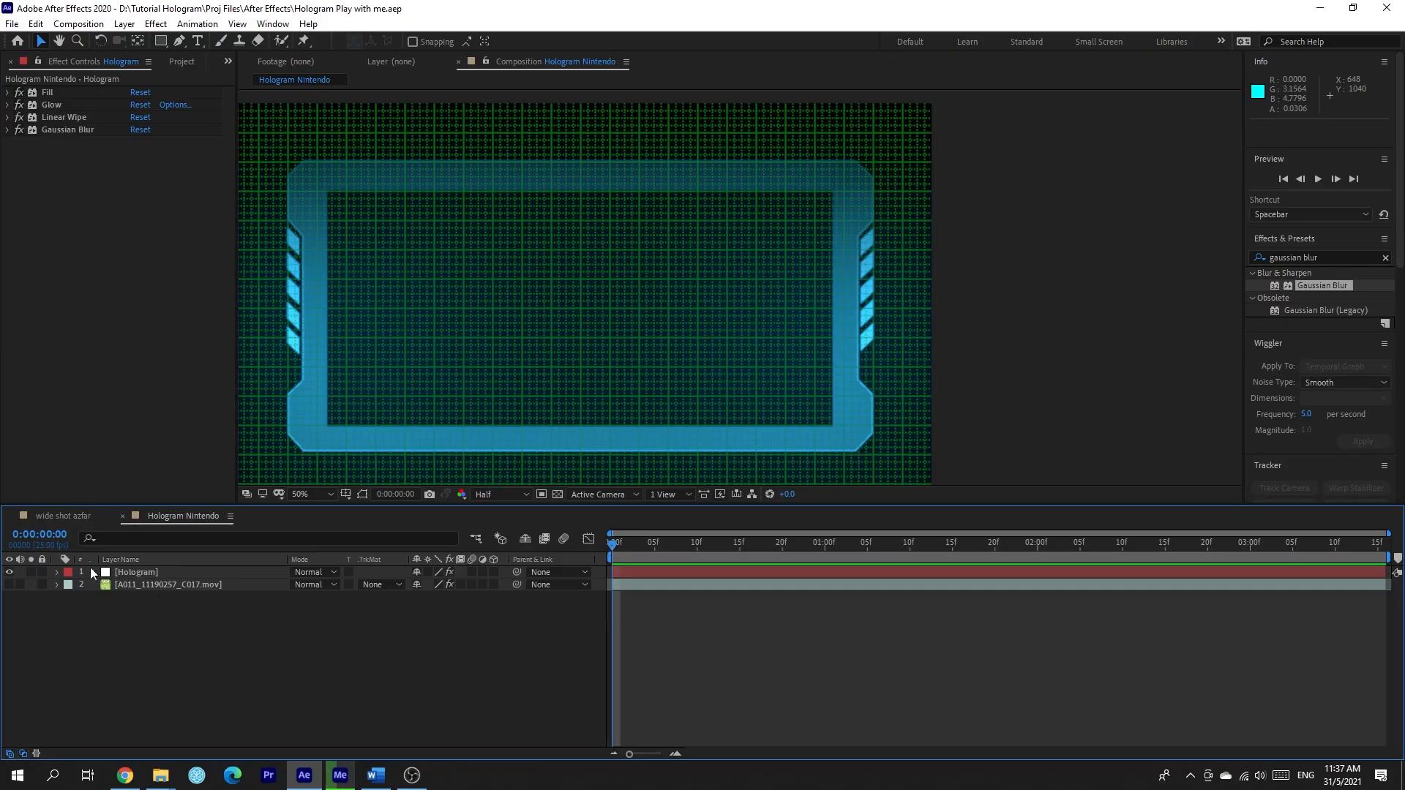
Step: Show the A011_11190257_C017.mov footage layer and make the Hologram layer 3D
{"action": "left_click", "coordinate": [146, 572]}
{"action": "left_click", "coordinate": [9, 585]}
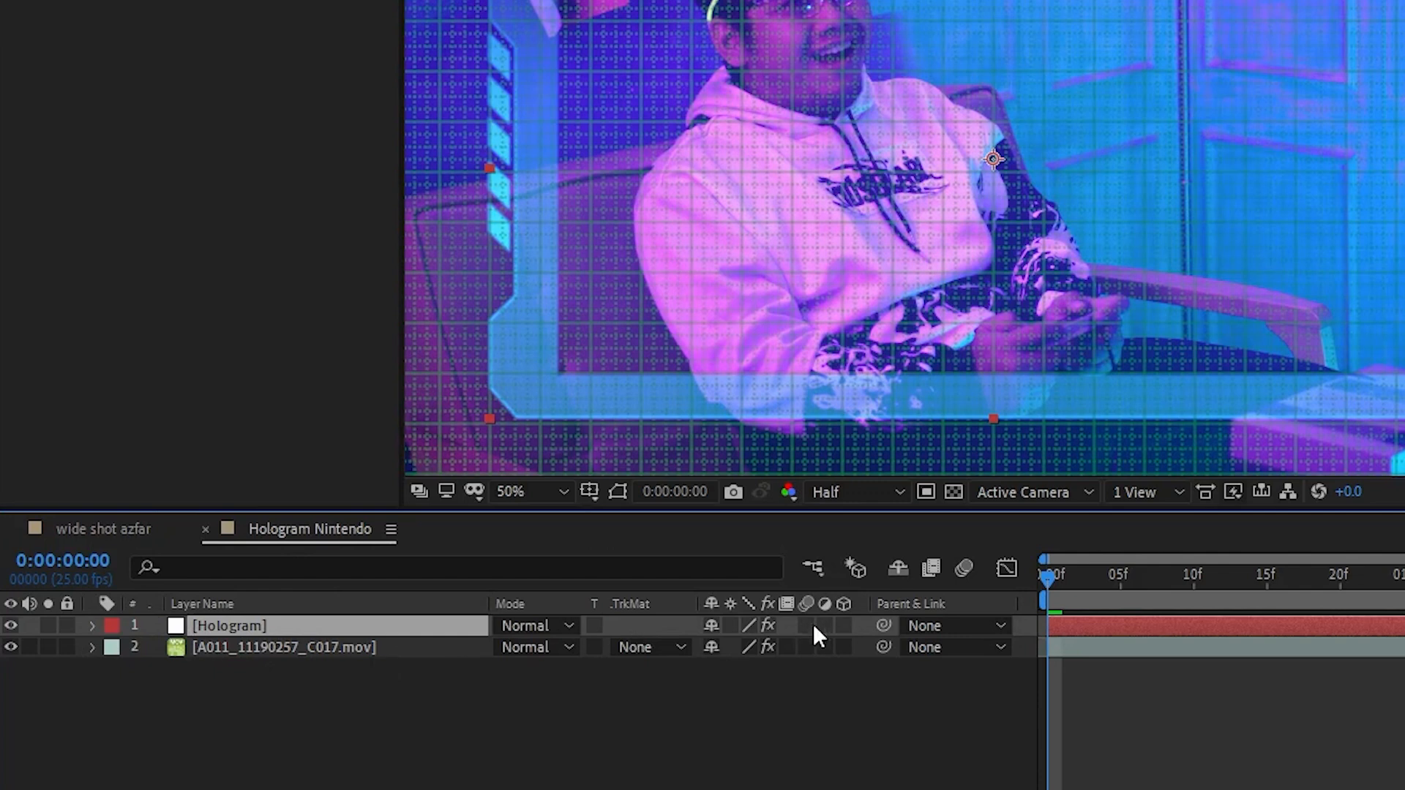
{"action": "left_click", "coordinate": [844, 626]}
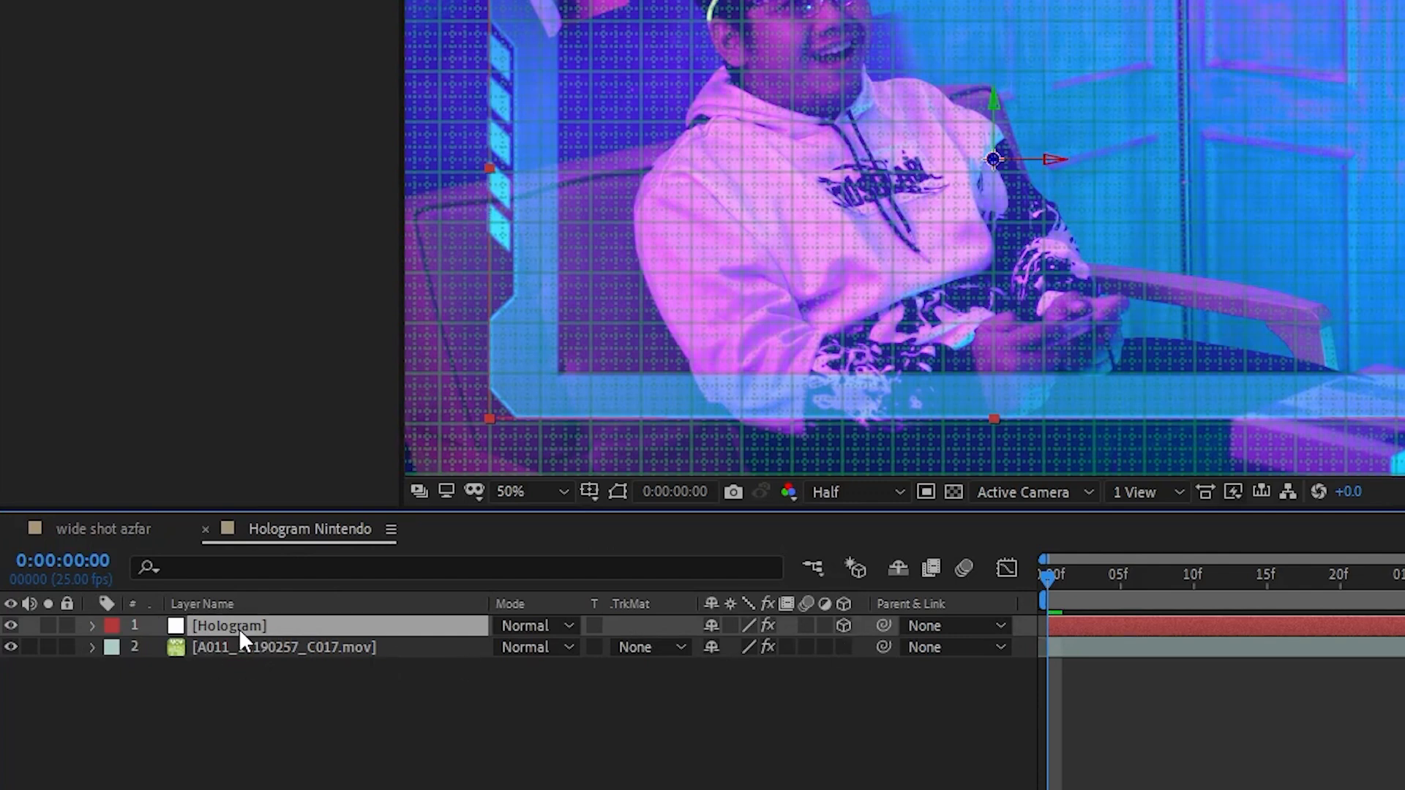
Step: Add a null object as the parent of the Hologram layer and make the null a 3D layer
{"action": "right_click", "coordinate": [319, 758]}
{"action": "mouse_move", "coordinate": [473, 479]}
{"action": "left_click", "coordinate": [771, 632]}
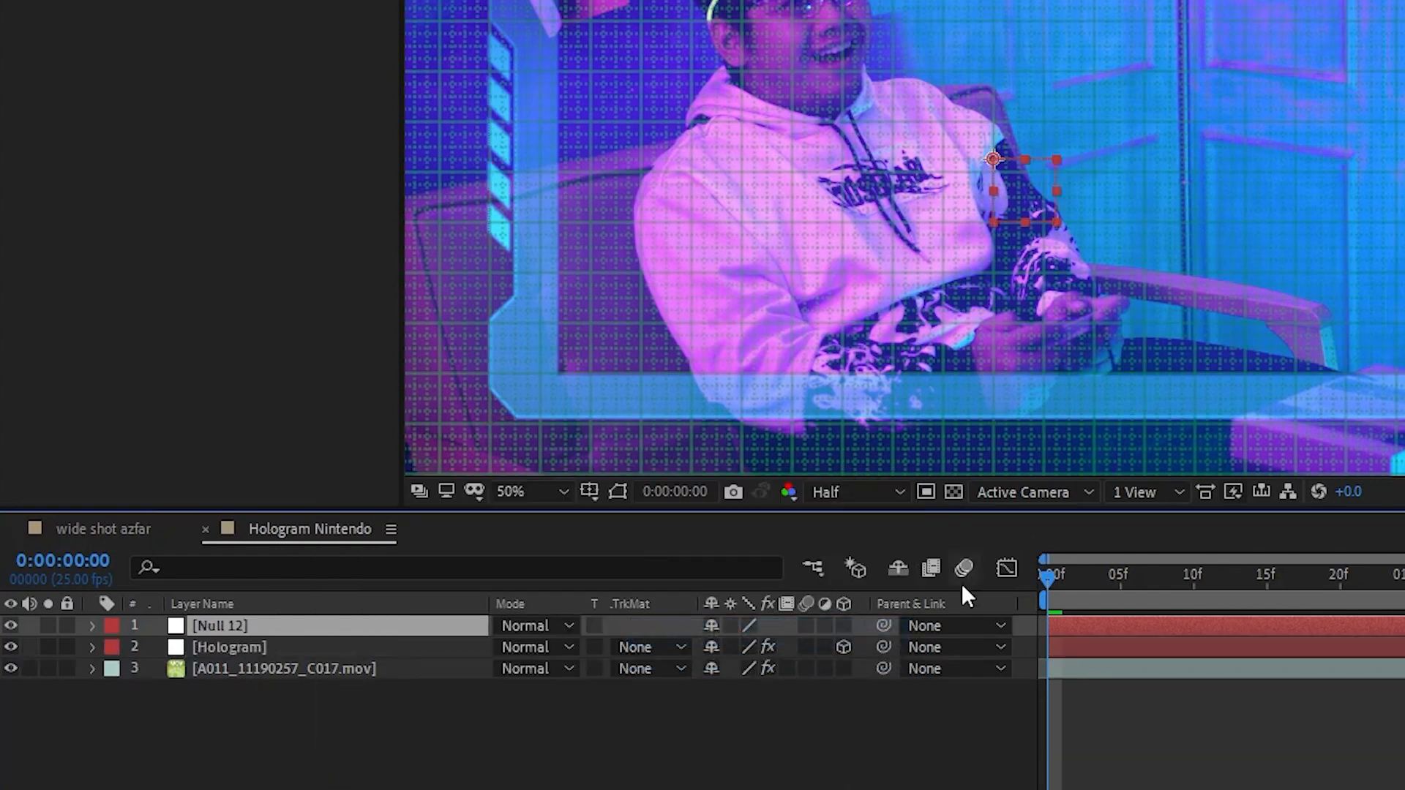
{"action": "left_click_drag", "start_coordinate": [885, 649], "coordinate": [379, 626]}
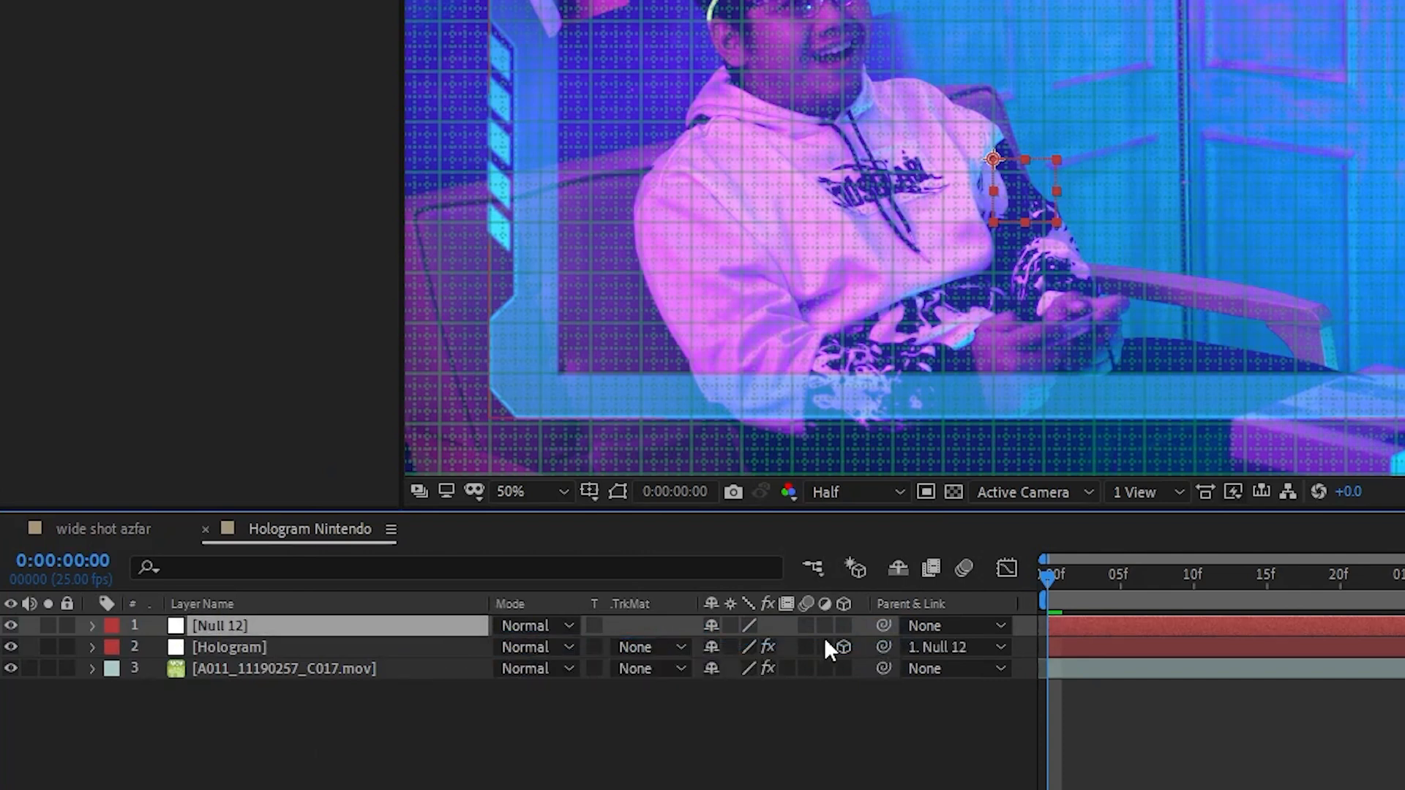
{"action": "left_click", "coordinate": [844, 625]}
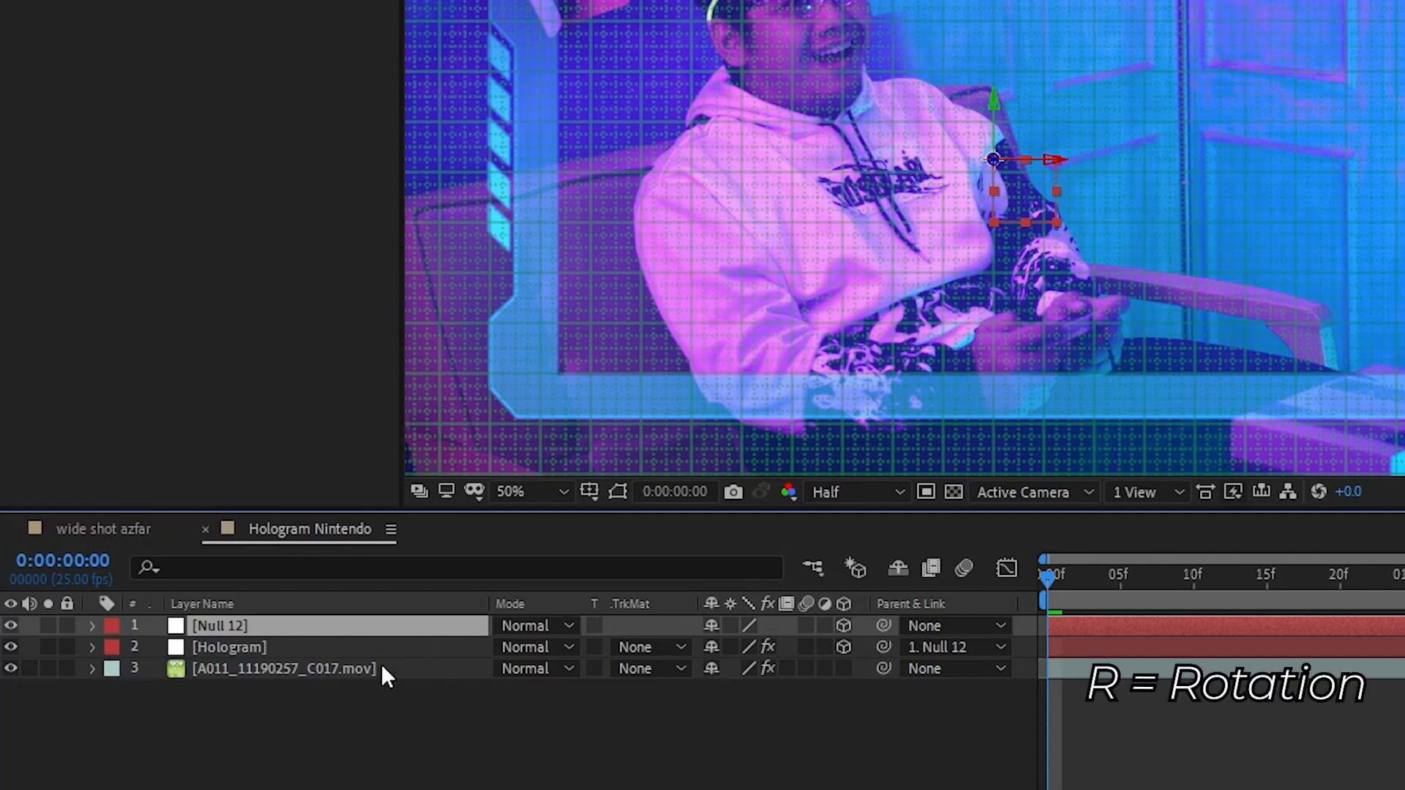
Step: Turn the null around its Y axis using Orientation and scale it down to 54%
{"action": "key", "text": "r"}
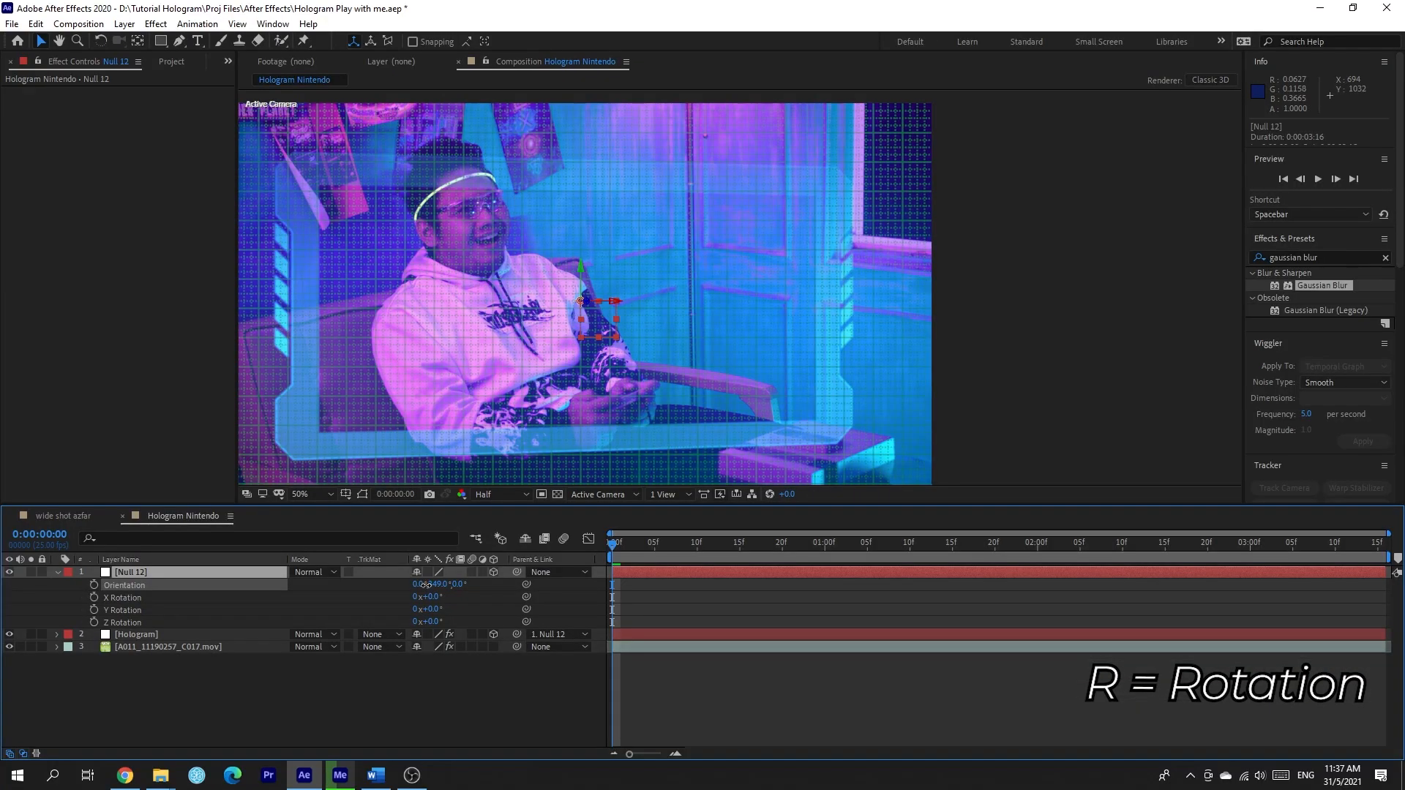
{"action": "mouse_move", "coordinate": [427, 584]}
{"action": "left_mouse_down"}
{"action": "mouse_move", "coordinate": [409, 591]}
{"action": "mouse_move", "coordinate": [413, 611]}
{"action": "mouse_move", "coordinate": [436, 602]}
{"action": "left_mouse_up"}
{"action": "key", "text": "s"}
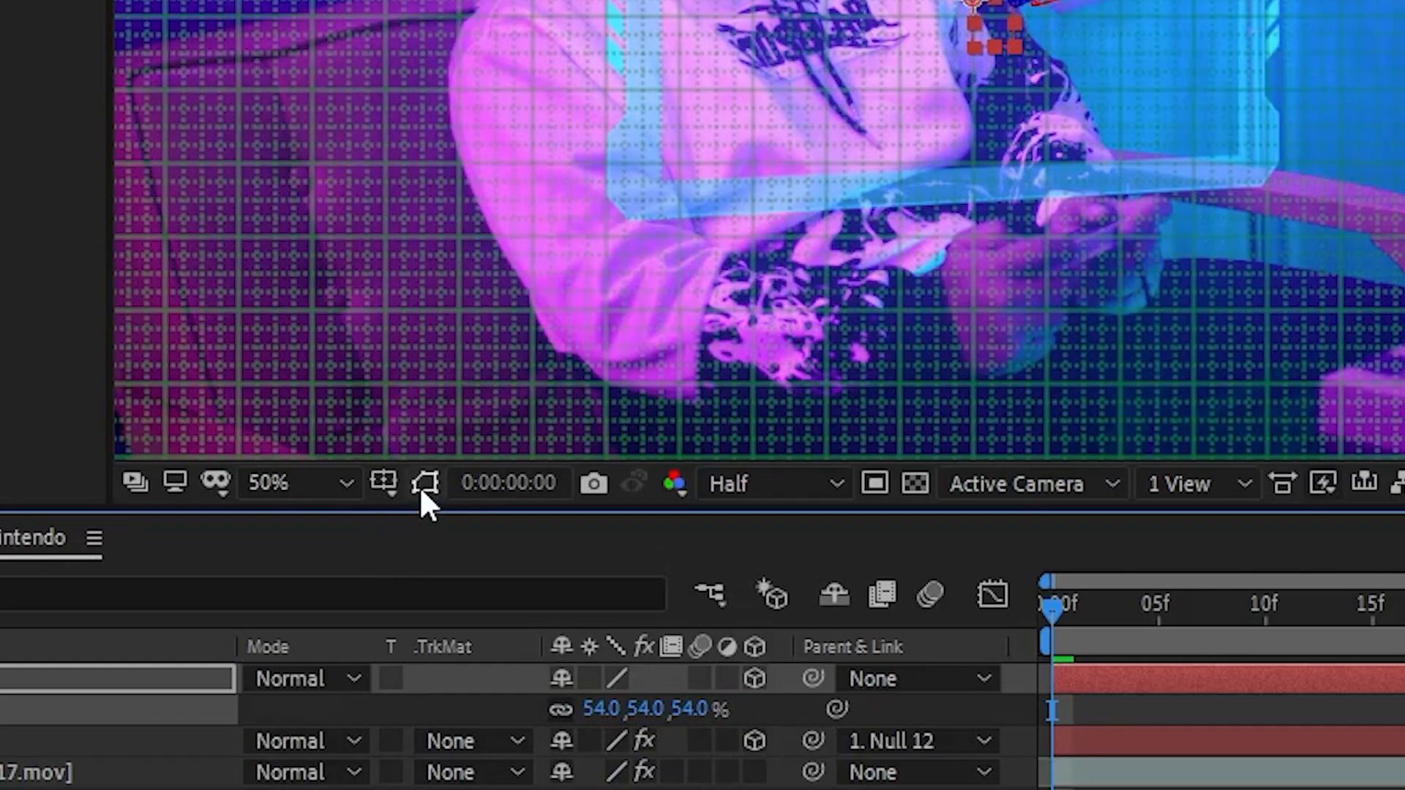
Step: Turn off the grid overlay in the composition viewer
{"action": "left_click", "coordinate": [345, 494]}
{"action": "left_click", "coordinate": [374, 549]}
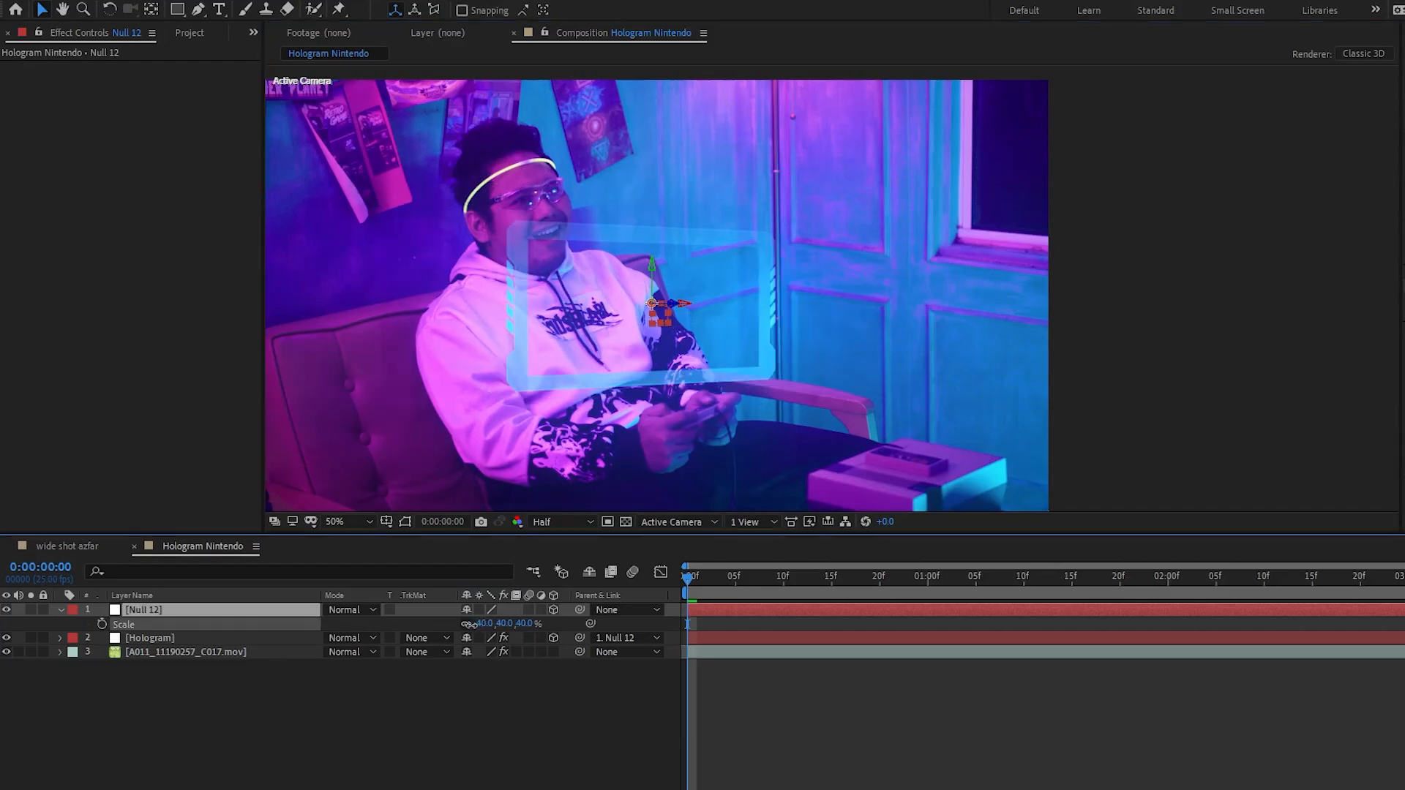
Step: Reduce the null's scale to 40% and adjust its orientation to angle the hologram in the scene
{"action": "key", "text": "r"}
{"action": "mouse_move", "coordinate": [480, 624]}
{"action": "left_mouse_down"}
{"action": "mouse_move", "coordinate": [521, 629]}
{"action": "mouse_move", "coordinate": [496, 624]}
{"action": "left_mouse_up"}
{"action": "key", "text": "s"}
Step: Move the null to position 1533, 392, 0 so the hologram sits in front of the seated man beside the window
{"action": "scroll", "coordinate": [675, 385], "scroll_direction": "down", "scroll_amount": 2}
{"action": "scroll", "coordinate": [675, 385], "scroll_direction": "up", "scroll_amount": 2}
{"action": "key", "text": "space"}
{"action": "left_click_drag", "start_coordinate": [674, 384], "coordinate": [583, 370]}
{"action": "left_click", "coordinate": [192, 609]}
{"action": "key", "text": "p"}
{"action": "left_click_drag", "start_coordinate": [499, 624], "coordinate": [675, 600]}
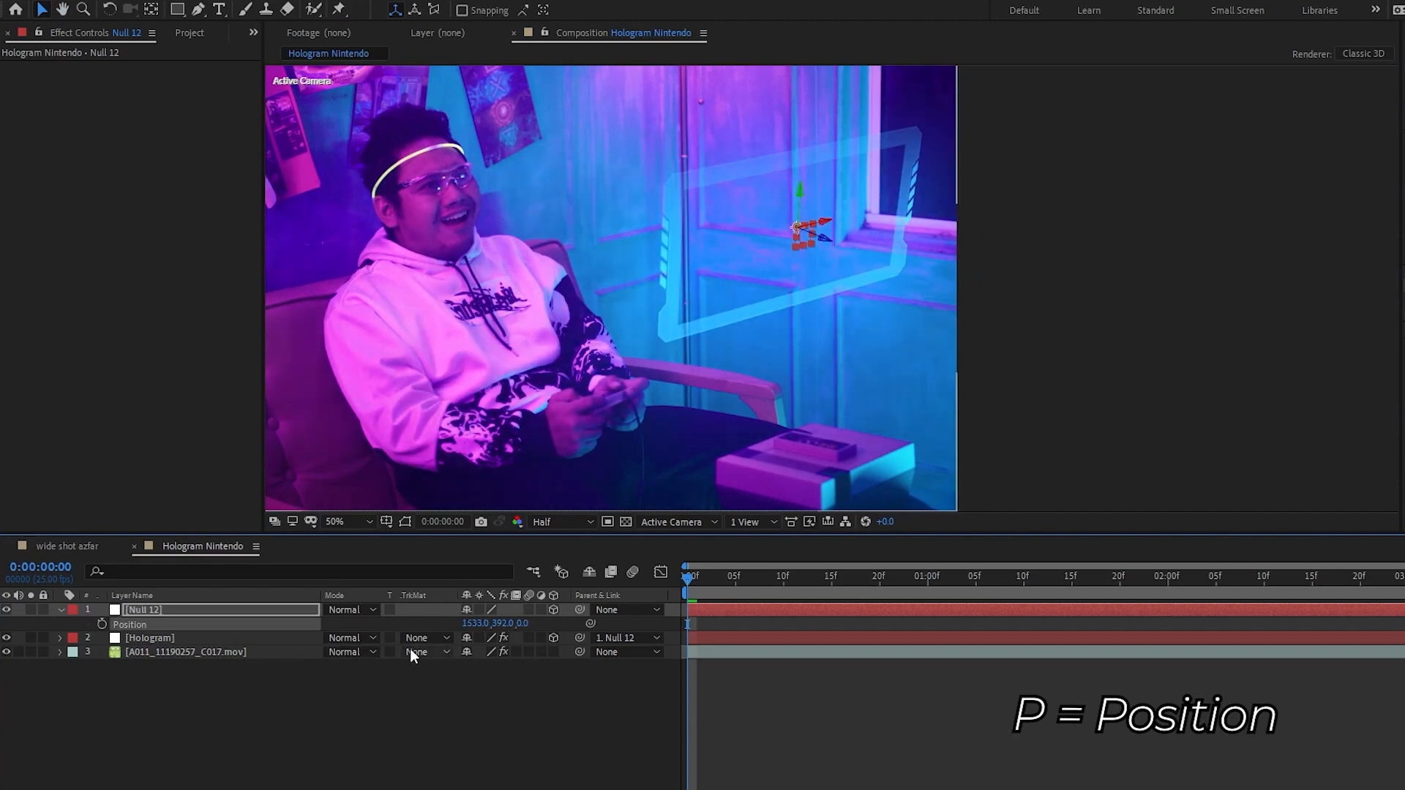
Step: Adjust the null's orientation to 9°, 320°, 355° to refine the hologram's tilt
{"action": "key", "text": "r"}
{"action": "left_click_drag", "start_coordinate": [516, 623], "coordinate": [505, 622]}
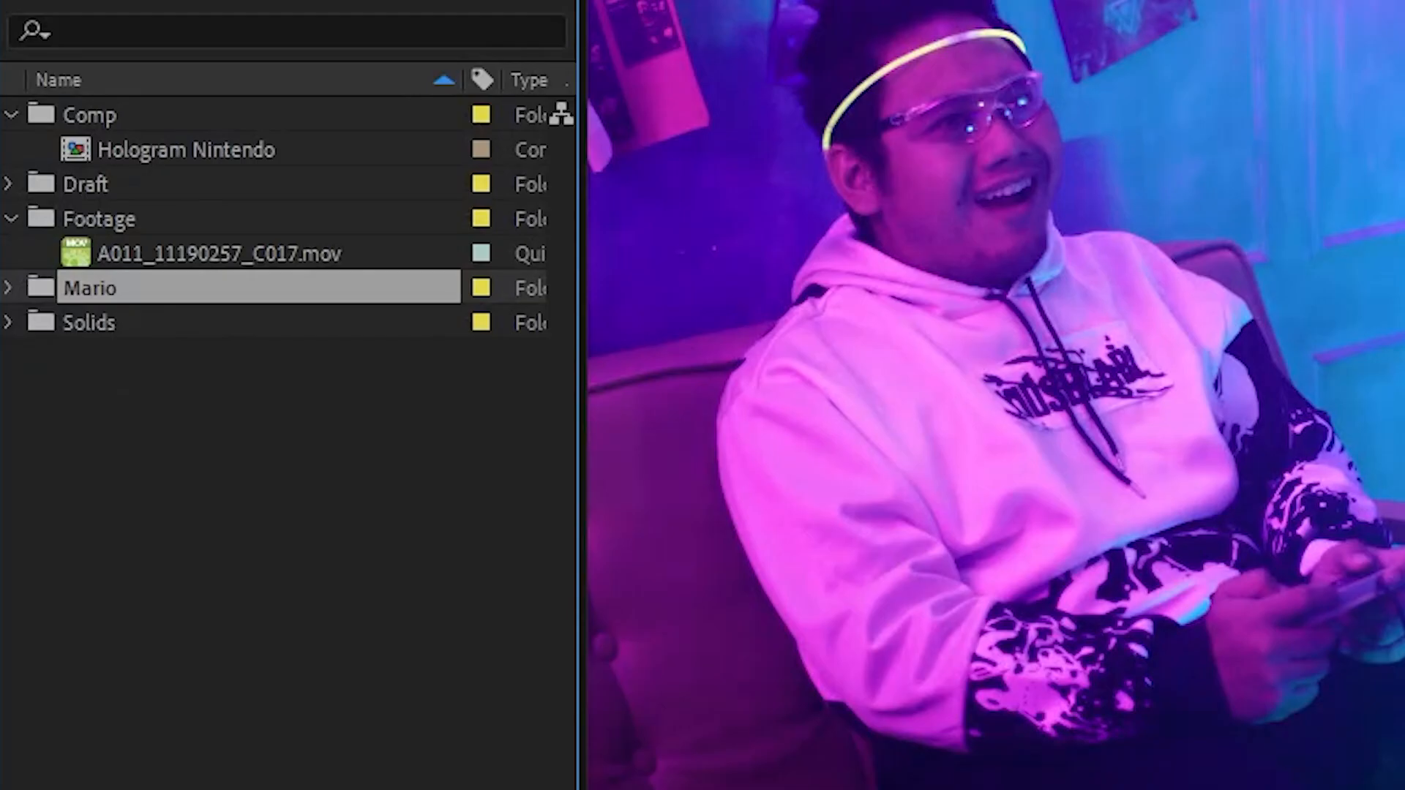
Step: Import the Super Mario speedrun MP4 into the Mario folder and create a new composition from it
{"action": "key", "text": "ctrl+i"}
{"action": "double_click", "coordinate": [301, 280]}
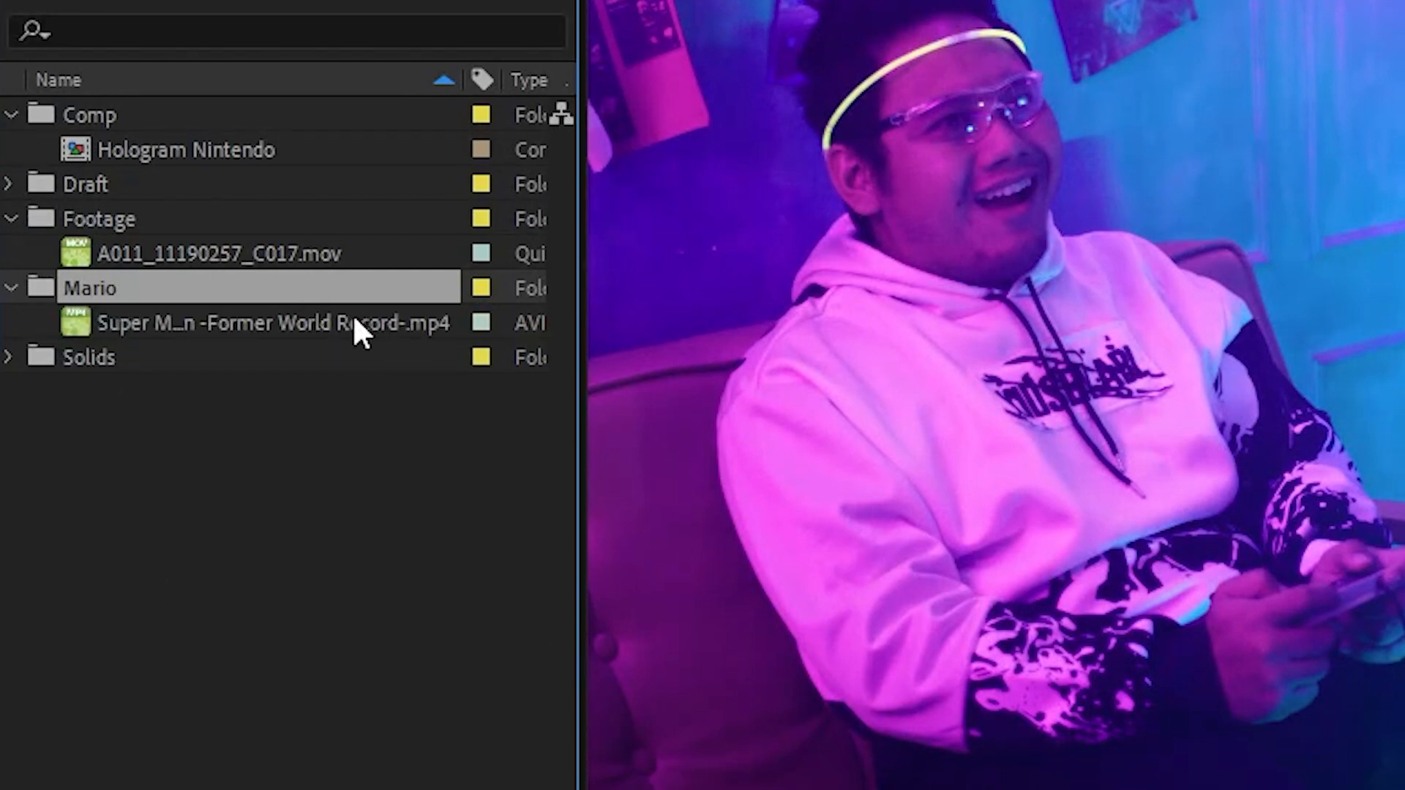
{"action": "left_click", "coordinate": [356, 323]}
{"action": "right_click", "coordinate": [359, 326]}
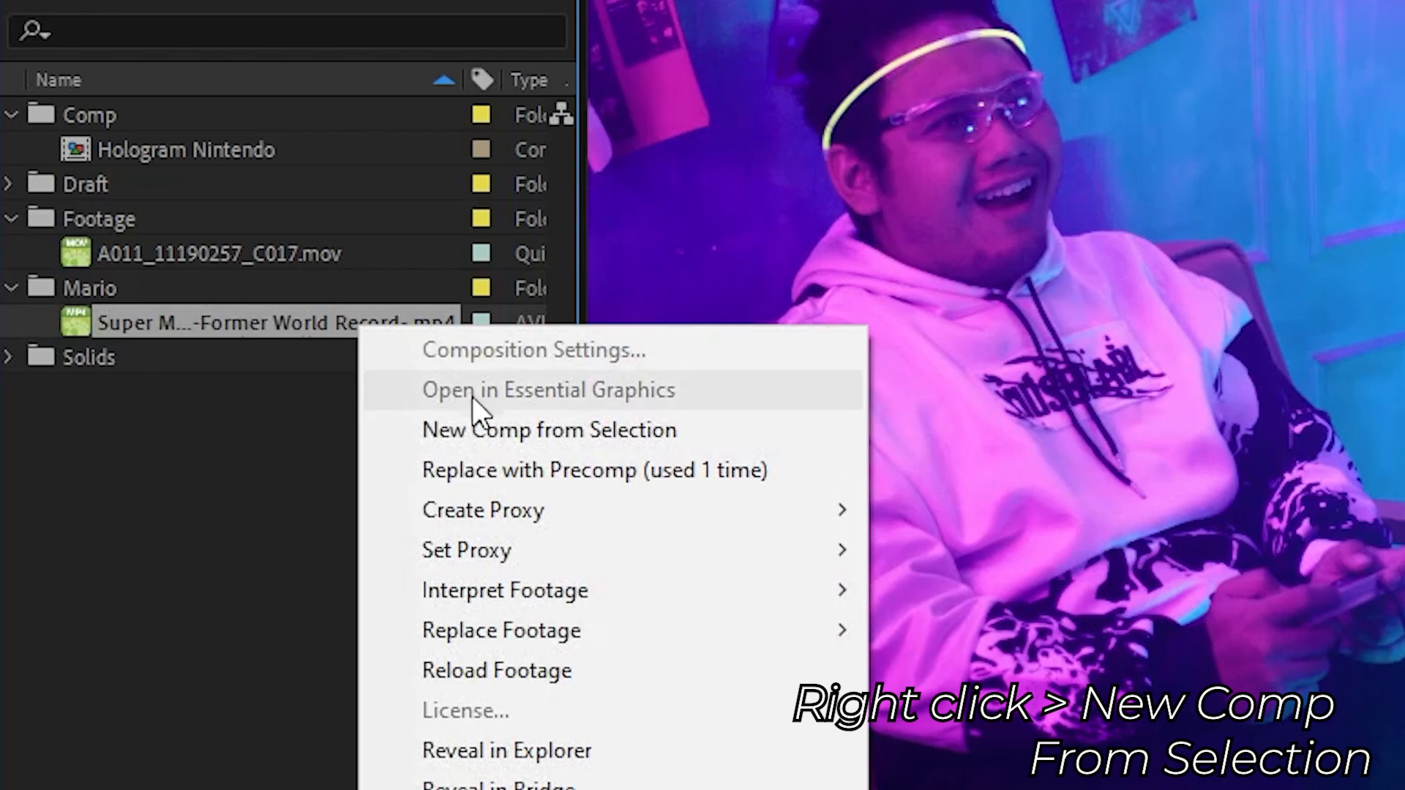
{"action": "left_click", "coordinate": [486, 430]}
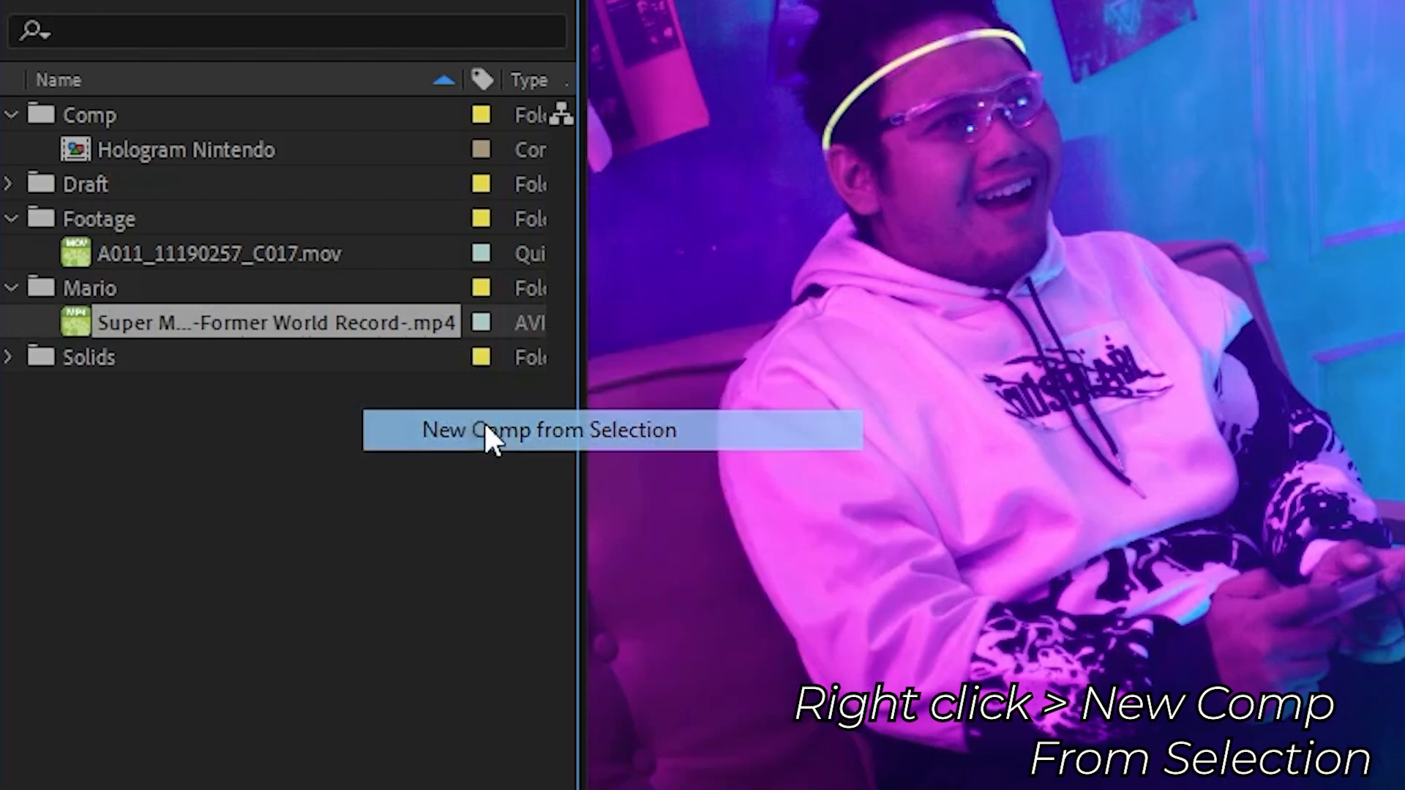
Step: Shorten the Super Mario composition's work area to about 17 seconds and trim the composition to it
{"action": "mouse_move", "coordinate": [540, 586]}
{"action": "left_mouse_down"}
{"action": "mouse_move", "coordinate": [561, 582]}
{"action": "mouse_move", "coordinate": [509, 582]}
{"action": "mouse_move", "coordinate": [537, 582]}
{"action": "left_mouse_up"}
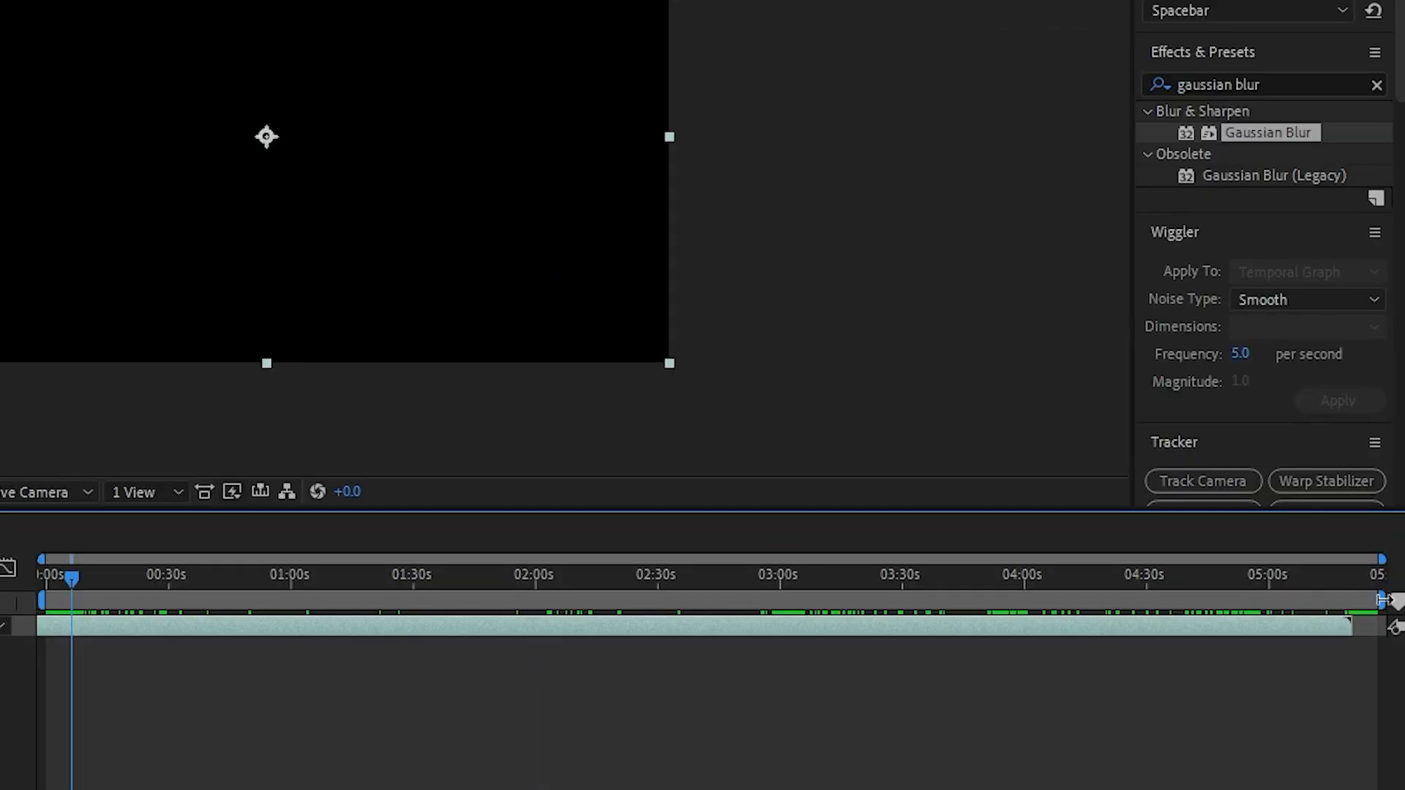
{"action": "left_click_drag", "start_coordinate": [1381, 600], "coordinate": [117, 600]}
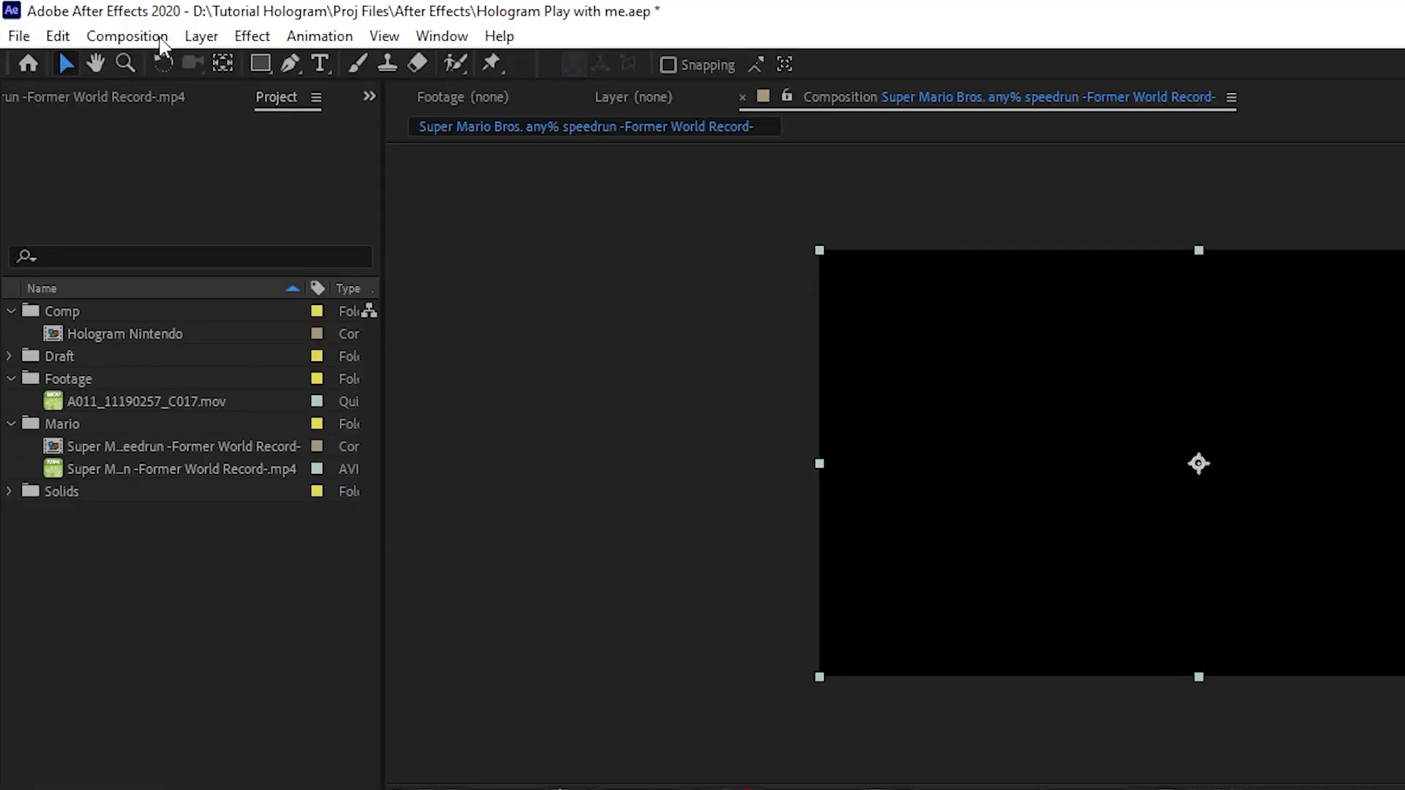
{"action": "left_click", "coordinate": [161, 41]}
{"action": "left_click", "coordinate": [204, 148]}
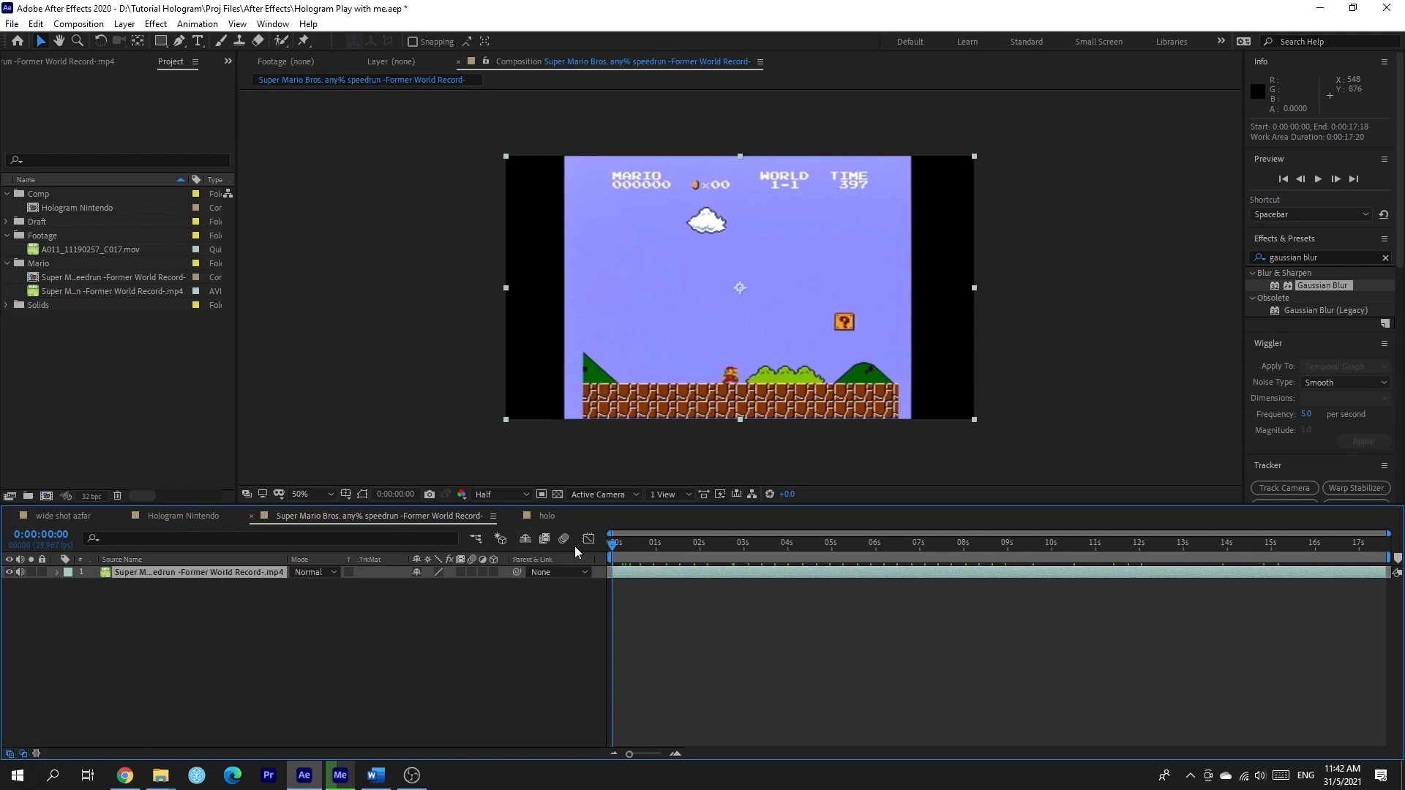
Step: Add the Super Mario composition as the top layer of Hologram Nintendo and rename the layer "super mario"
{"action": "left_click", "coordinate": [174, 519]}
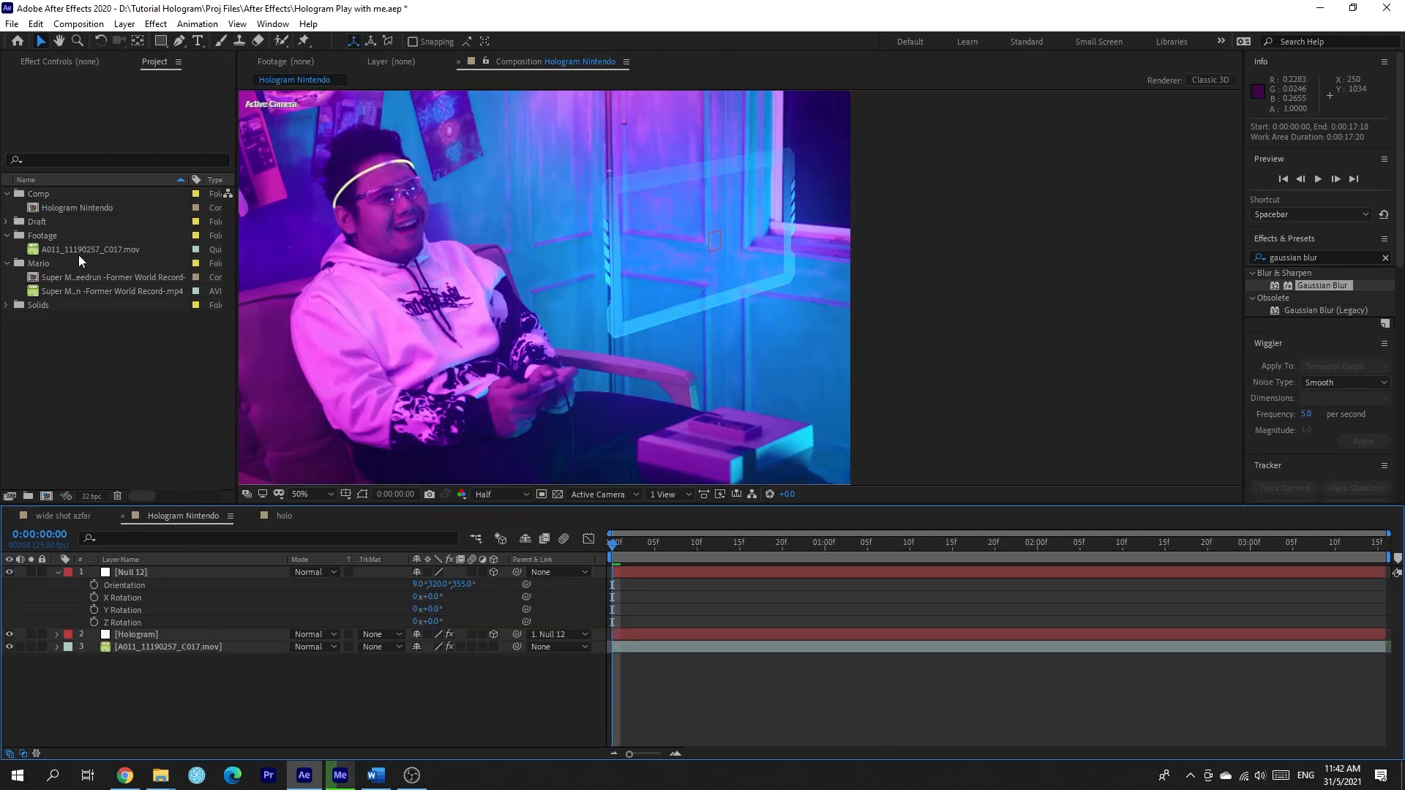
{"action": "left_click_drag", "start_coordinate": [90, 277], "coordinate": [172, 568]}
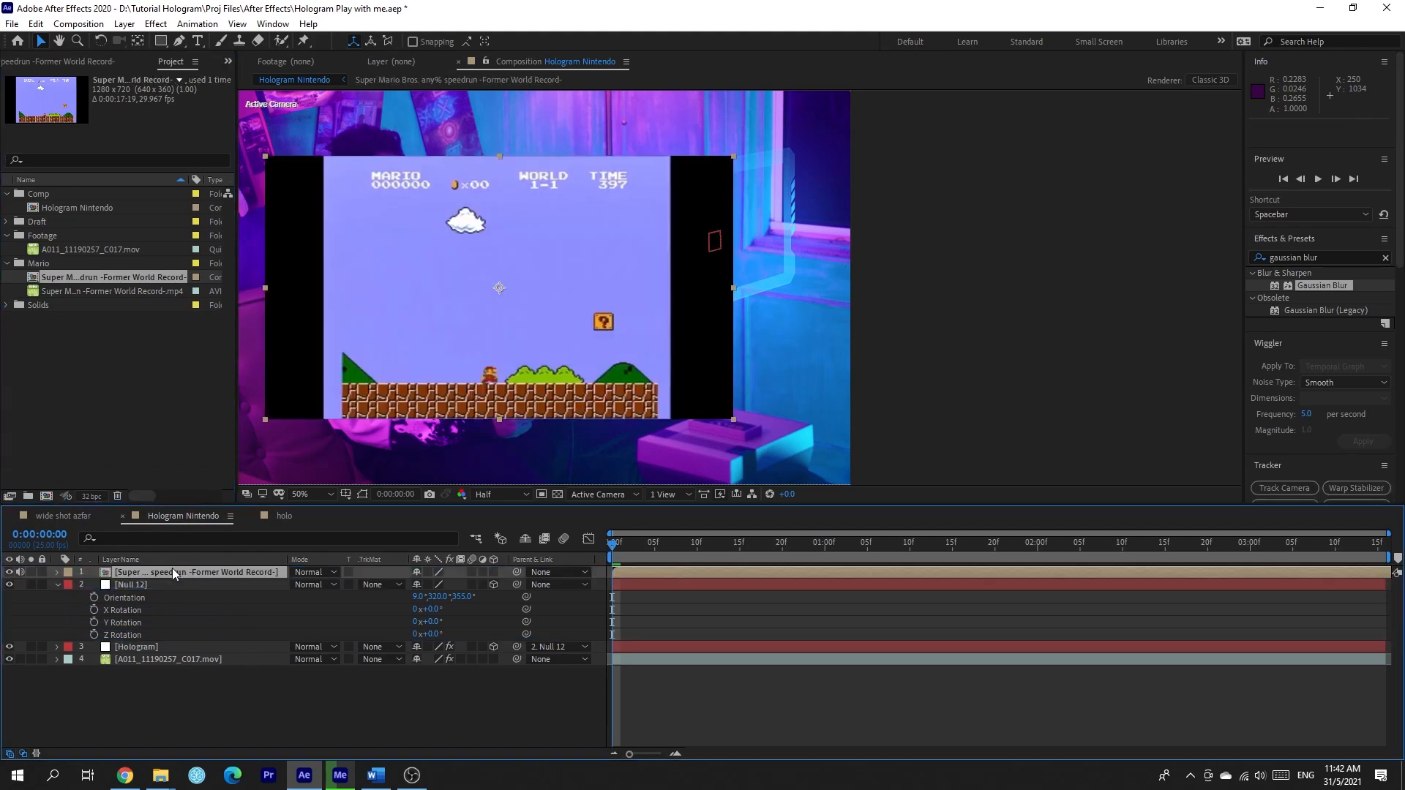
{"action": "right_click", "coordinate": [174, 572]}
{"action": "left_click", "coordinate": [240, 540]}
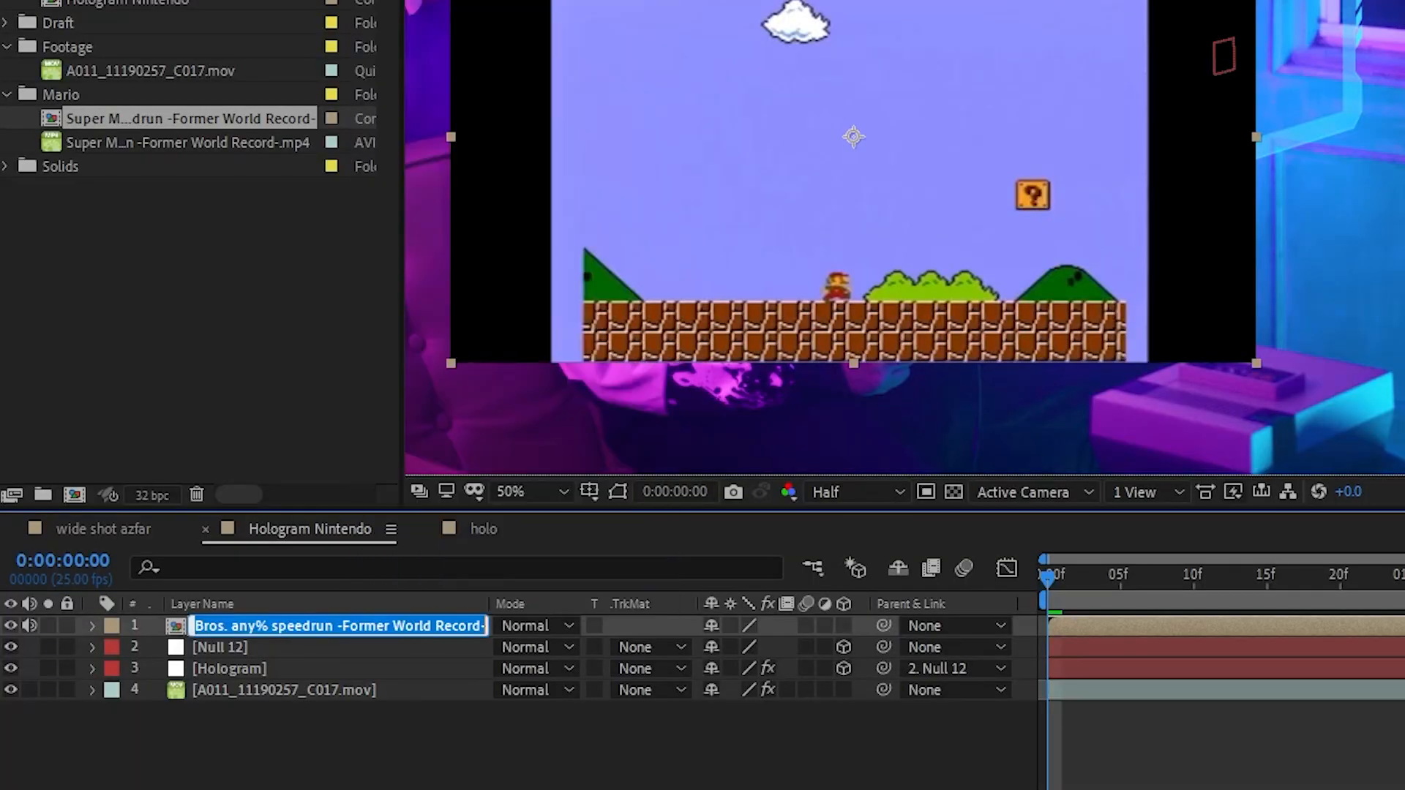
{"action": "type", "text": "super mario"}
{"action": "key", "text": "Return"}
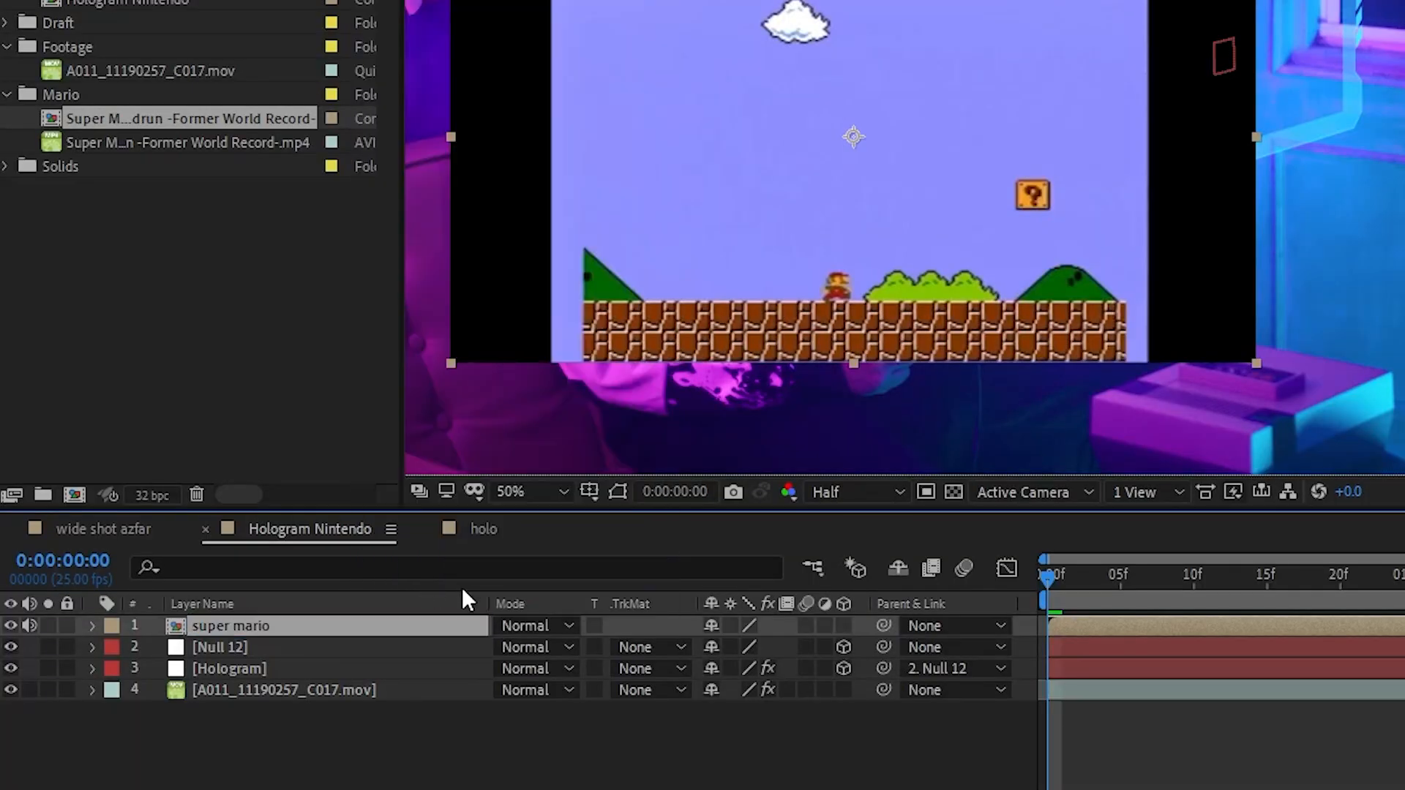
Step: Make the super mario layer 3D and turn its Orientation, with Y at about 321°, to match the hologram frame's angle
{"action": "left_click", "coordinate": [844, 626]}
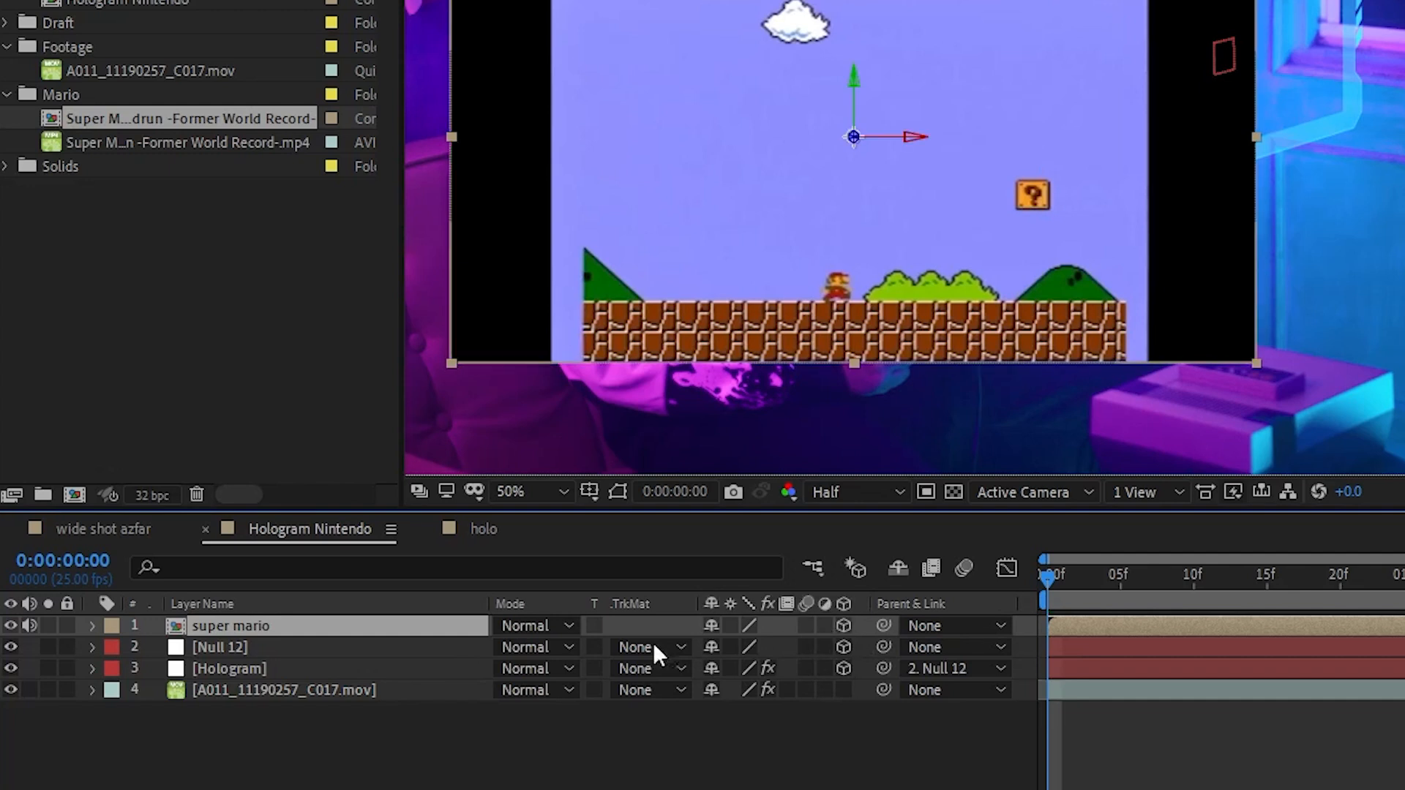
{"action": "key", "text": "r"}
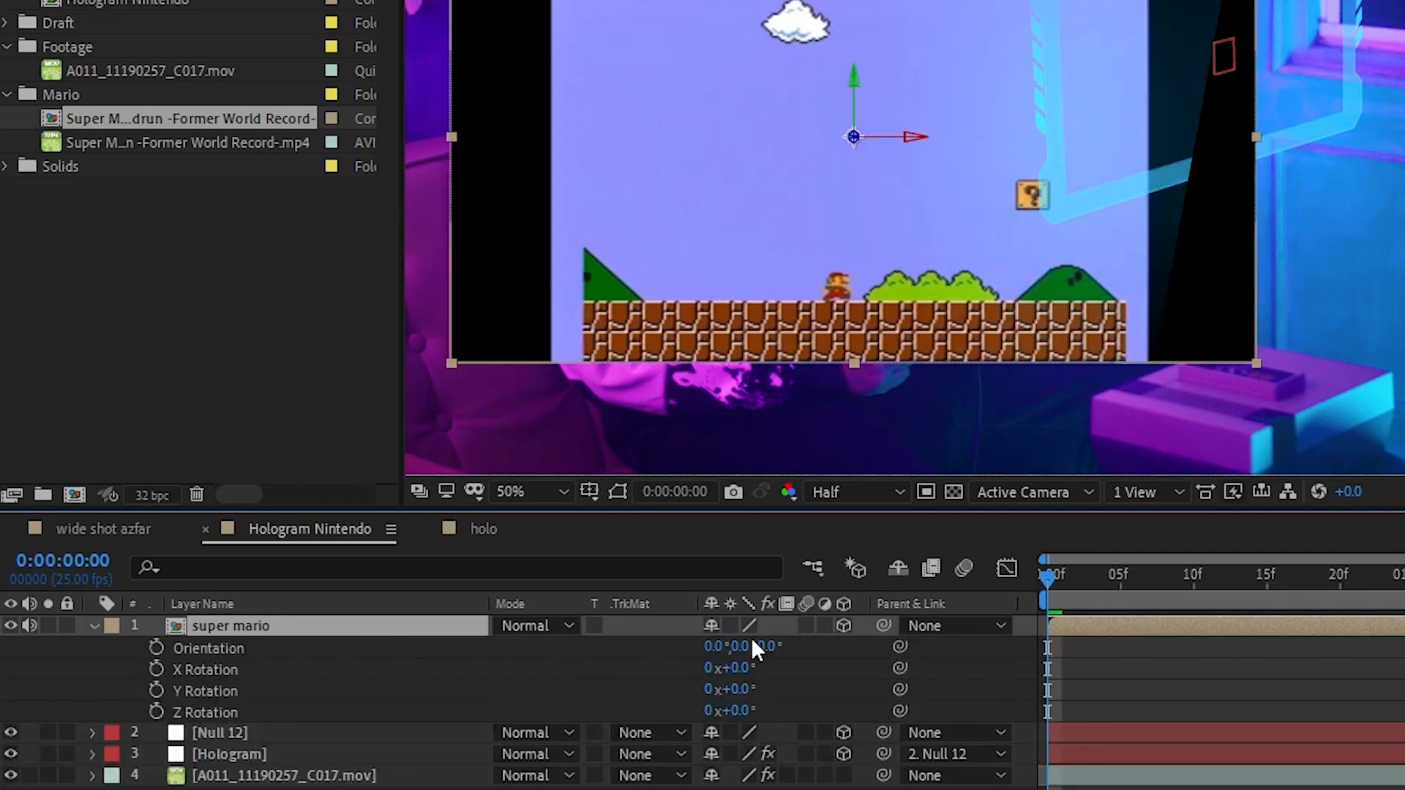
{"action": "left_click_drag", "start_coordinate": [724, 648], "coordinate": [682, 665]}
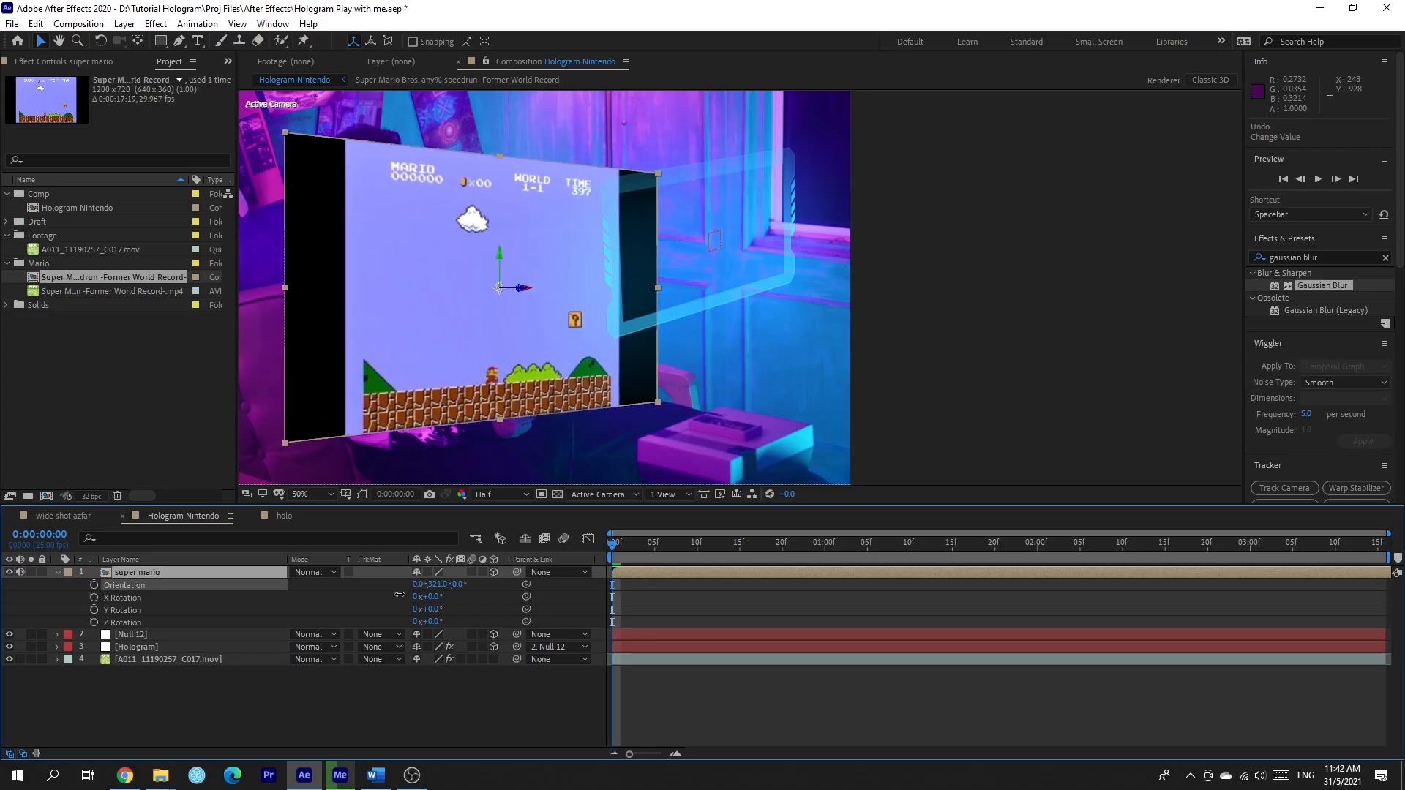
{"action": "left_click_drag", "start_coordinate": [459, 584], "coordinate": [399, 586]}
Step: Place the super mario layer inside the hologram frame at about 1517, 417, 0 and scale it to 58%, 44.7%, 58%
{"action": "key", "text": "s"}
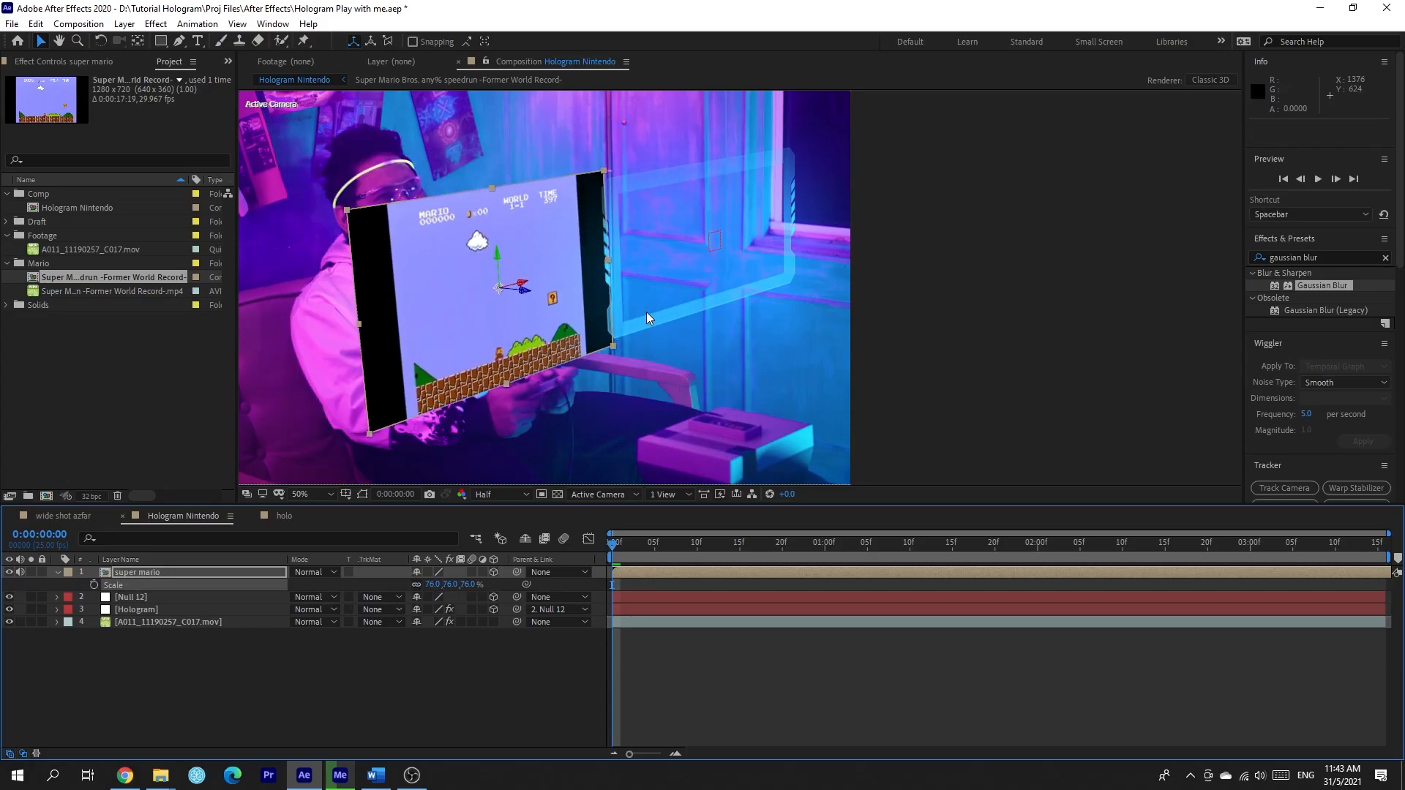
{"action": "left_click_drag", "start_coordinate": [497, 292], "coordinate": [694, 238]}
{"action": "key", "text": "r"}
{"action": "key", "text": "s"}
{"action": "left_click_drag", "start_coordinate": [431, 584], "coordinate": [442, 585]}
{"action": "left_click_drag", "start_coordinate": [701, 152], "coordinate": [700, 156]}
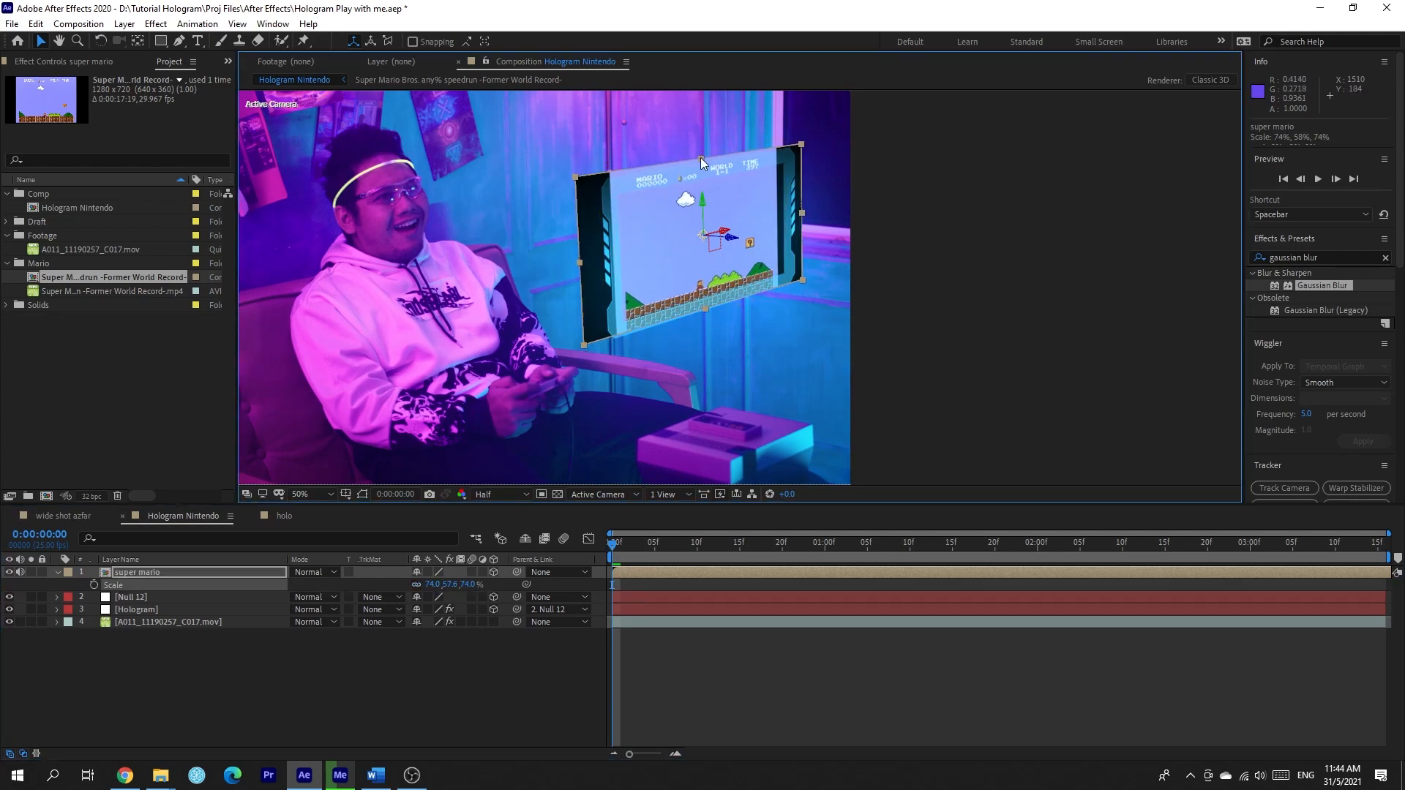
Step: Draw a four-corner Pen mask on the super mario layer around the game picture to cut off the black side bars
{"action": "key", "text": "p"}
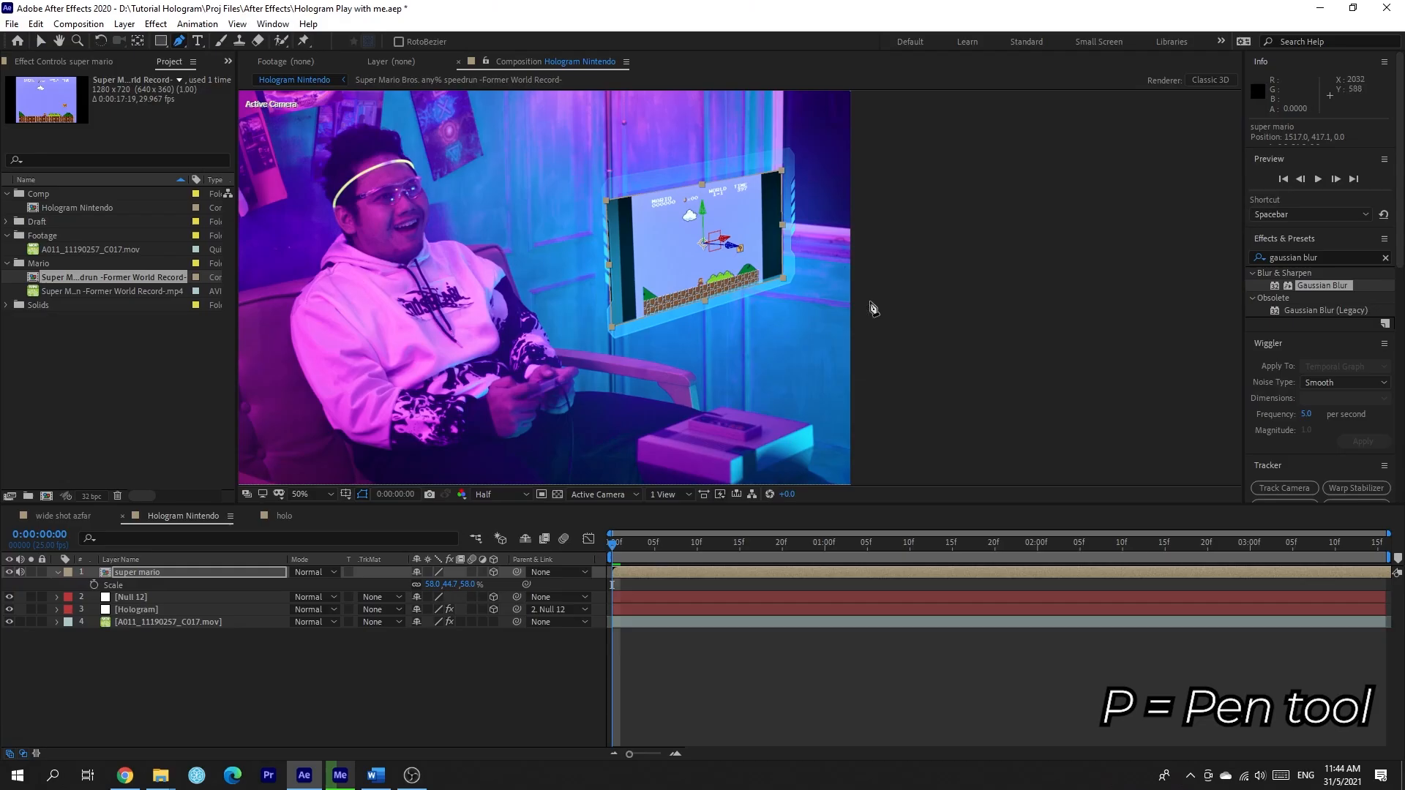
{"action": "left_click", "coordinate": [747, 187]}
{"action": "left_click", "coordinate": [761, 281]}
{"action": "left_click", "coordinate": [639, 315]}
{"action": "left_click", "coordinate": [635, 200]}
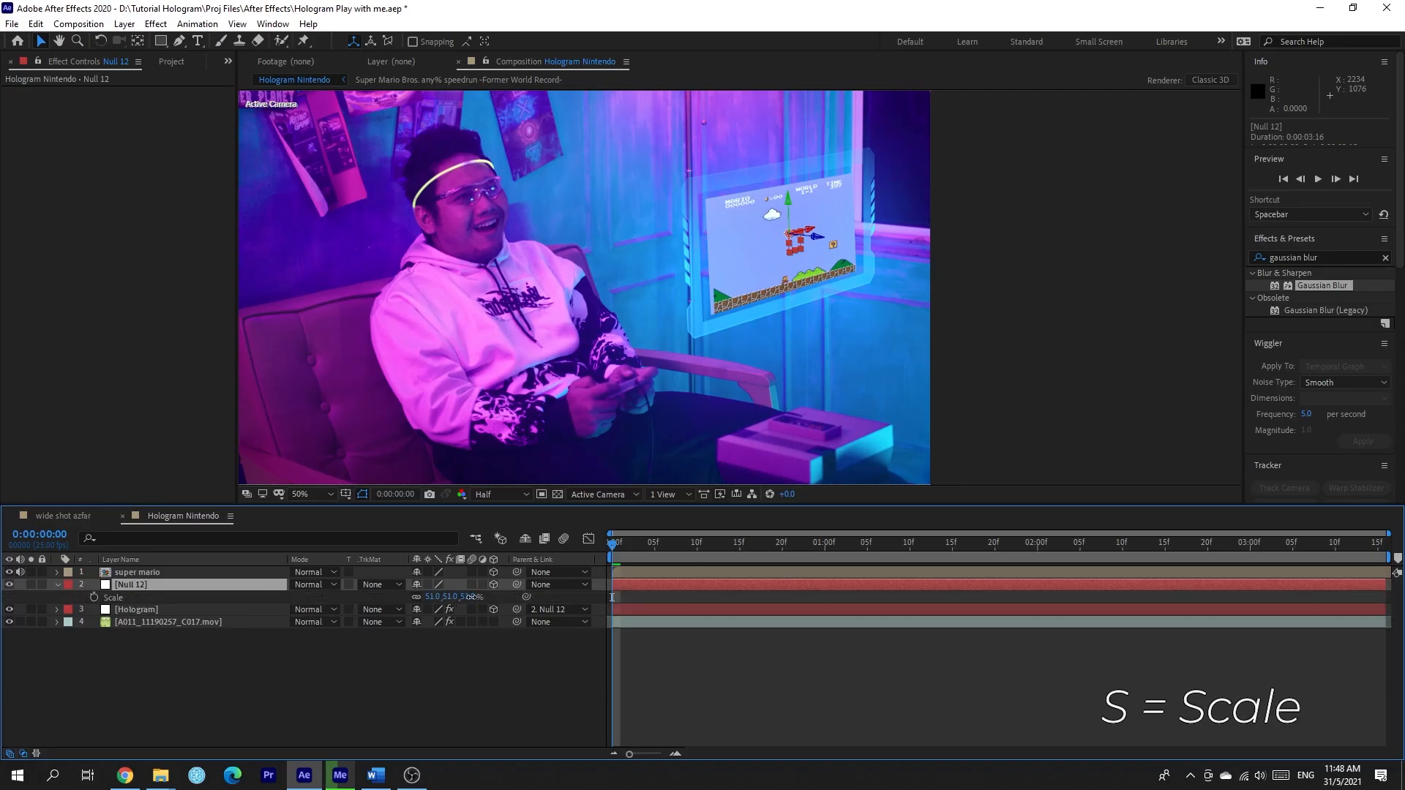
Step: Scale Null 12 to 69% and draw a four-corner Pen mask on the Hologram layer inside the frame's opening
{"action": "left_click_drag", "start_coordinate": [469, 597], "coordinate": [483, 597]}
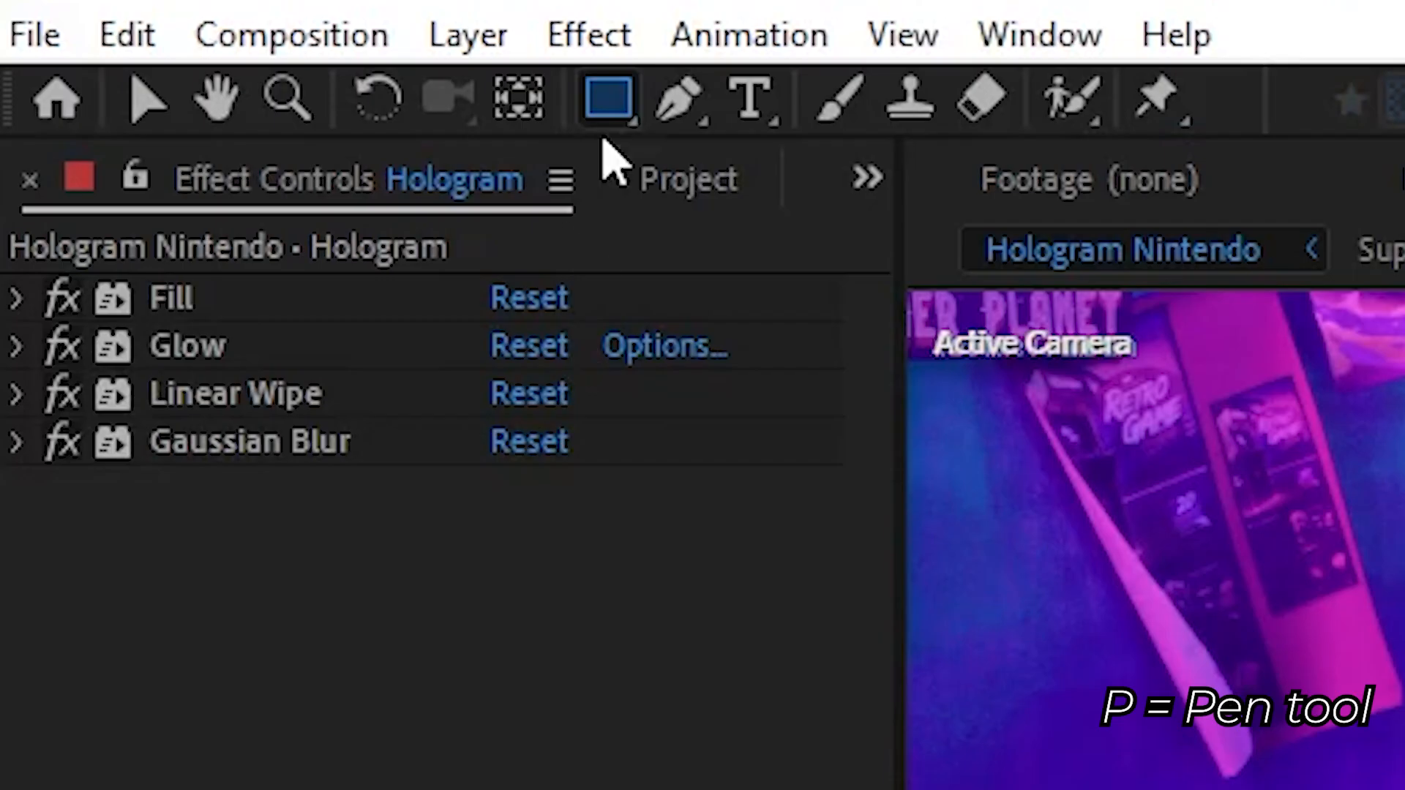
{"action": "left_click", "coordinate": [179, 41]}
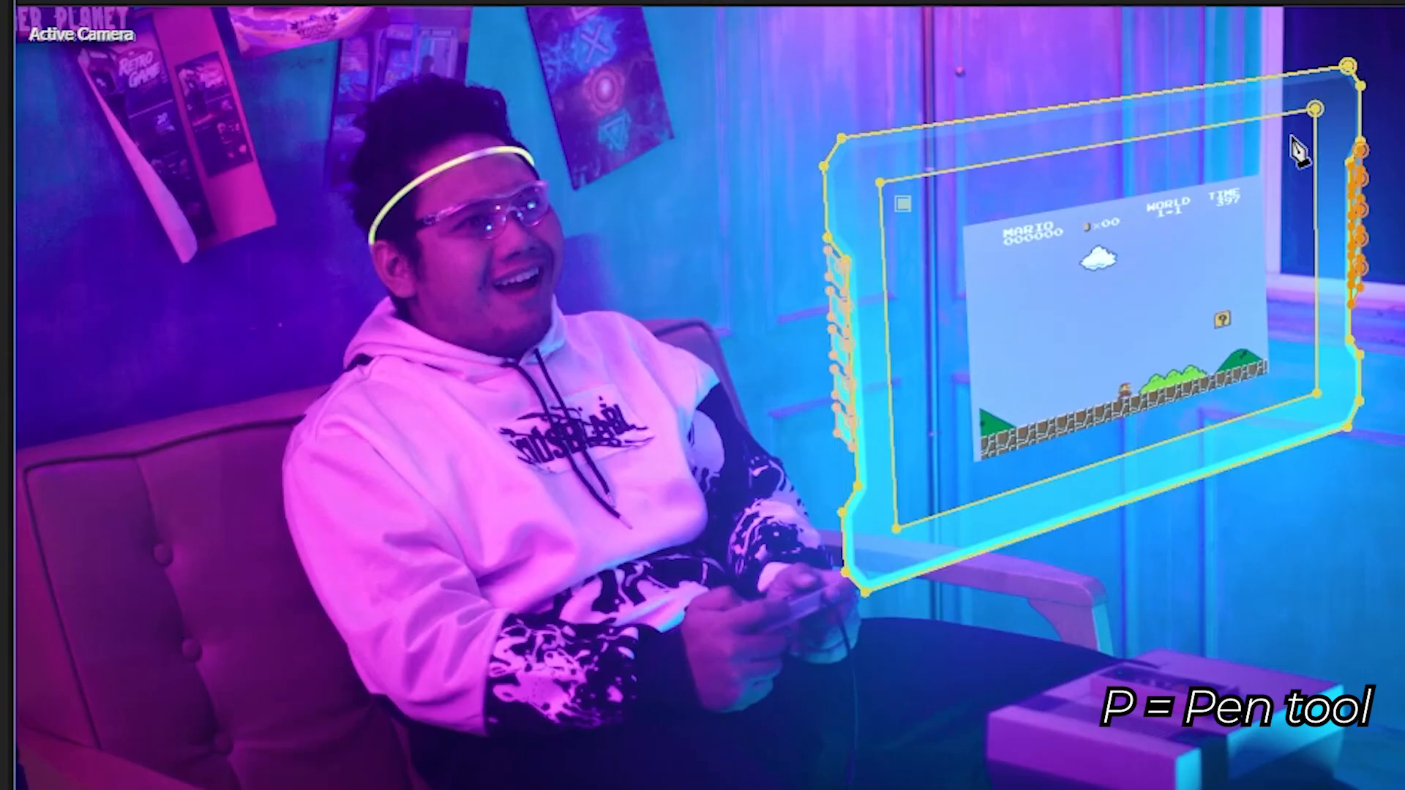
{"action": "left_click", "coordinate": [1289, 135]}
{"action": "left_click", "coordinate": [1293, 375]}
{"action": "left_click", "coordinate": [921, 494]}
{"action": "left_click", "coordinate": [902, 204]}
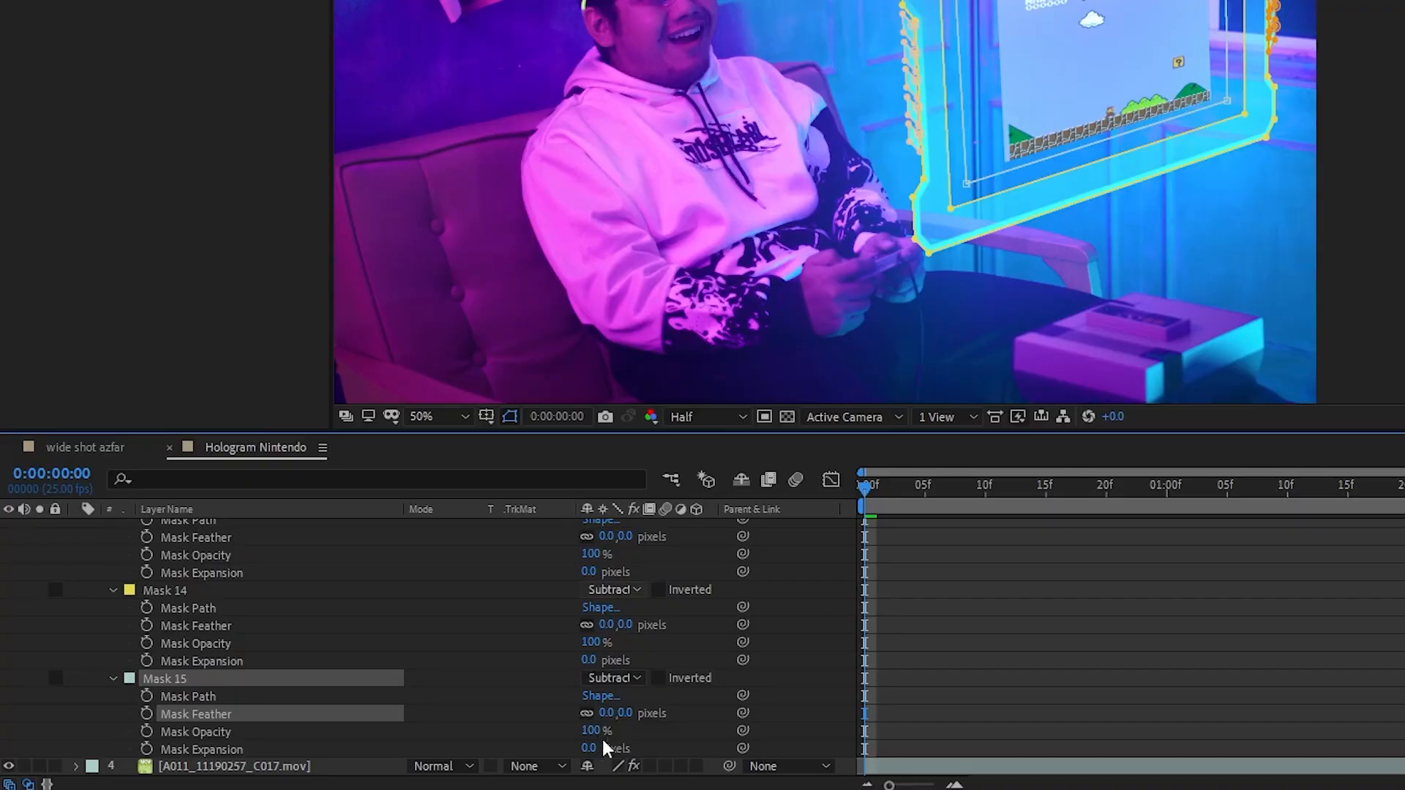
Step: Set the Hologram layer's Mask 15 to Add mode and lower its mask opacity for a faint screen fill
{"action": "left_click_drag", "start_coordinate": [602, 744], "coordinate": [560, 743]}
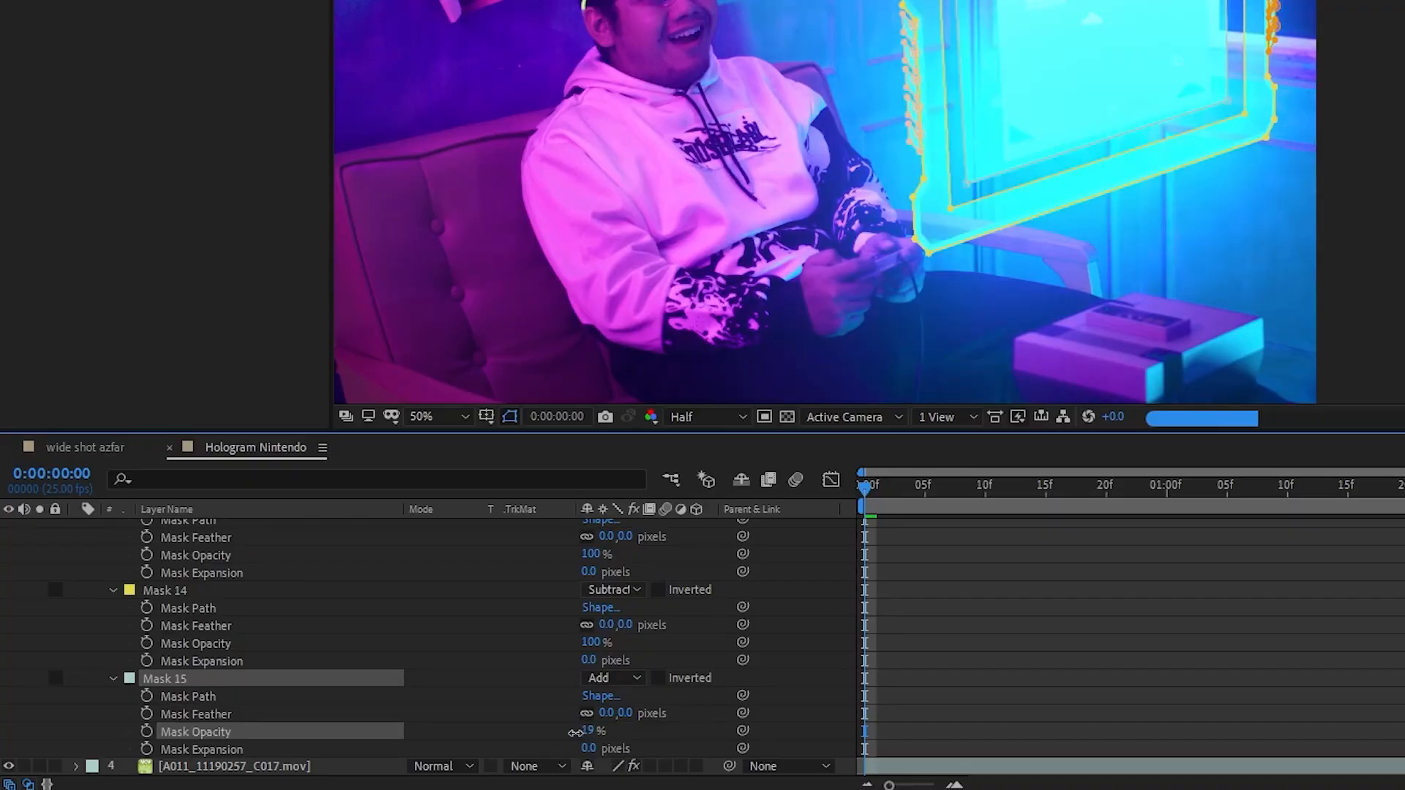
{"action": "left_click", "coordinate": [1091, 593]}
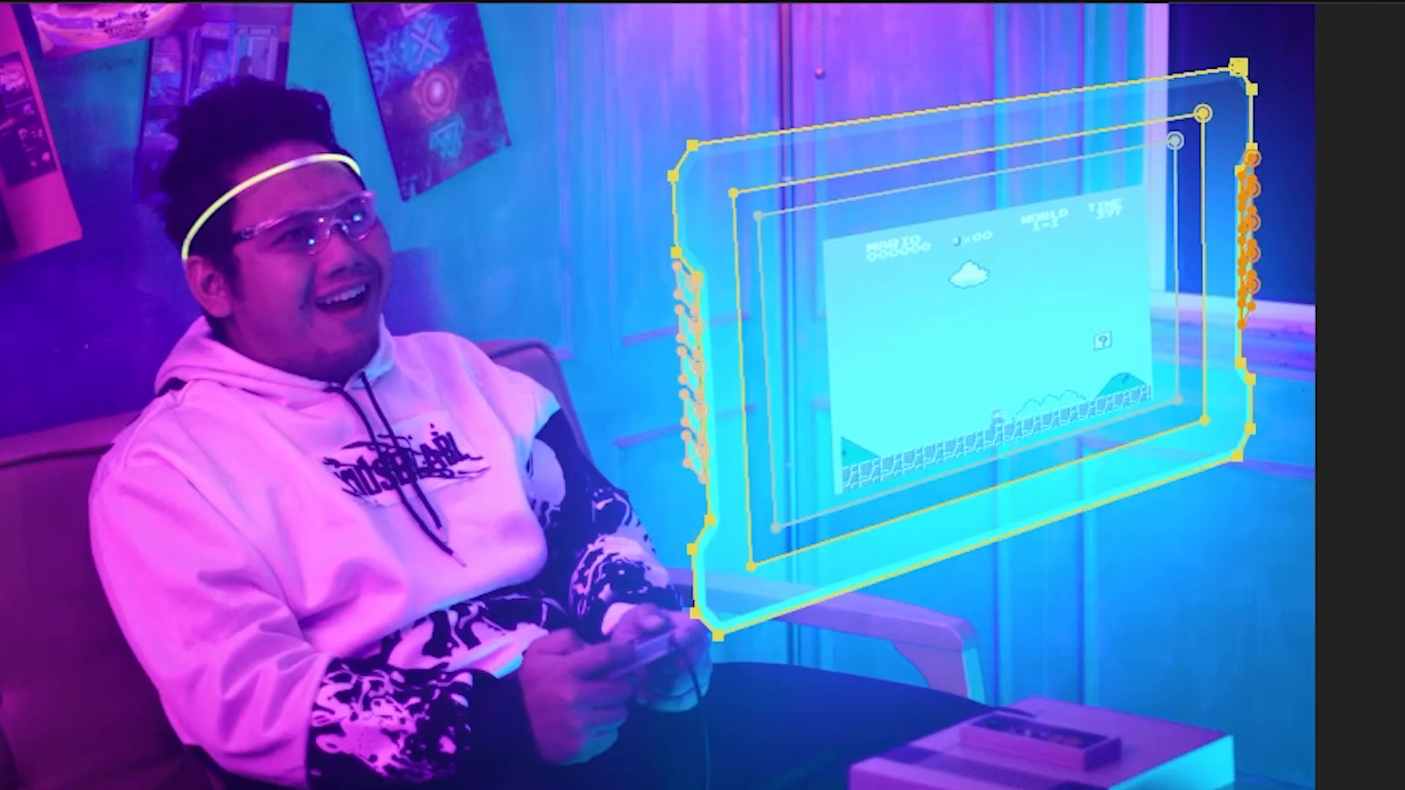
Step: Move the four corners of the frame's inner cut-out mask outward to make the hologram border thinner
{"action": "left_click_drag", "start_coordinate": [734, 193], "coordinate": [718, 182]}
{"action": "left_click_drag", "start_coordinate": [1202, 113], "coordinate": [1219, 101]}
{"action": "left_click_drag", "start_coordinate": [1204, 420], "coordinate": [1224, 448]}
{"action": "left_click_drag", "start_coordinate": [752, 566], "coordinate": [737, 602]}
{"action": "left_click_drag", "start_coordinate": [1224, 448], "coordinate": [1215, 435]}
{"action": "left_click_drag", "start_coordinate": [736, 602], "coordinate": [735, 589]}
{"action": "left_click_drag", "start_coordinate": [717, 183], "coordinate": [720, 176]}
Step: Move the four corners of Mask 15 outward to enlarge the translucent panel behind the game picture
{"action": "left_click_drag", "start_coordinate": [758, 216], "coordinate": [747, 199]}
{"action": "left_click_drag", "start_coordinate": [776, 528], "coordinate": [761, 551]}
{"action": "left_click_drag", "start_coordinate": [1178, 400], "coordinate": [1195, 416]}
{"action": "left_click_drag", "start_coordinate": [1174, 140], "coordinate": [1192, 130]}
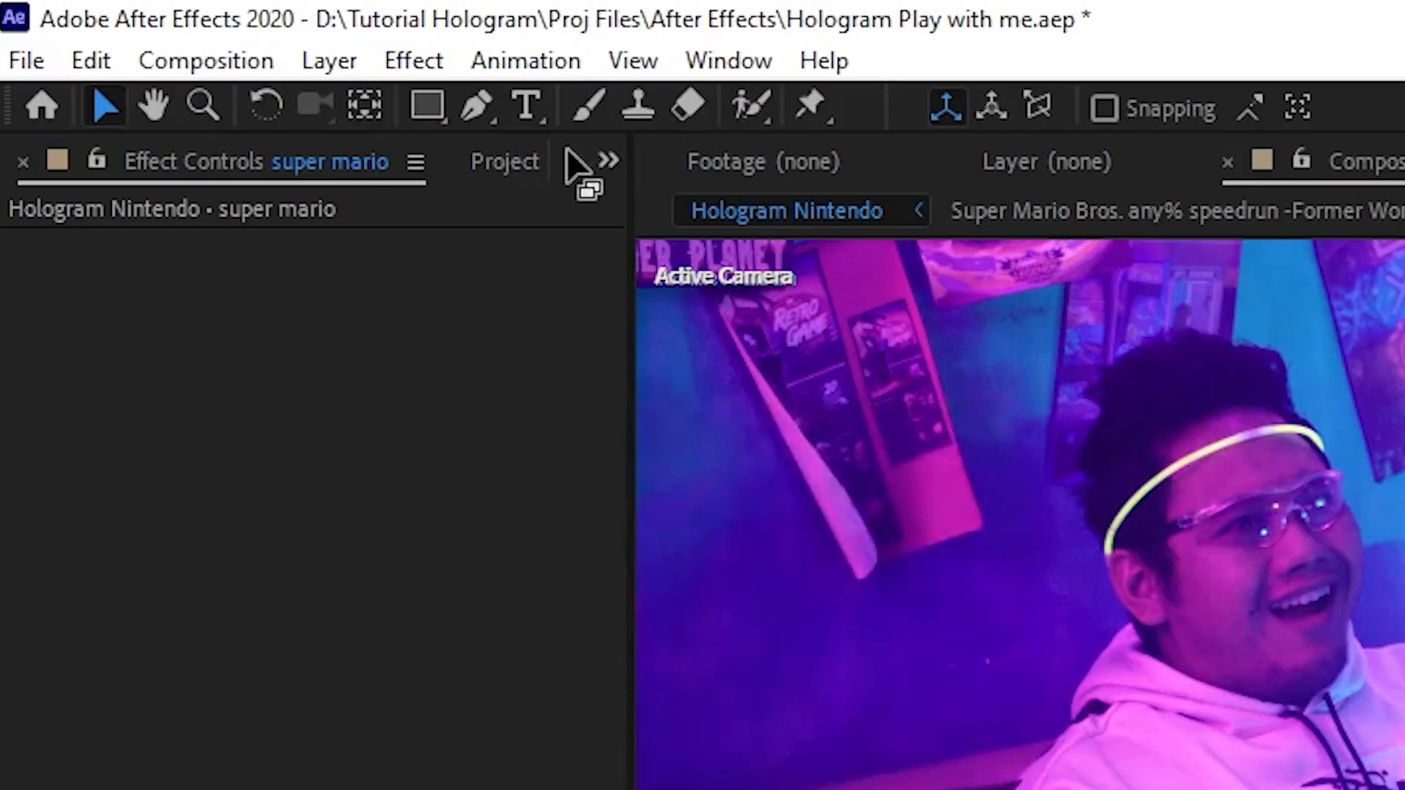
Step: Apply the Tint color correction effect to the super mario layer
{"action": "left_click", "coordinate": [430, 64]}
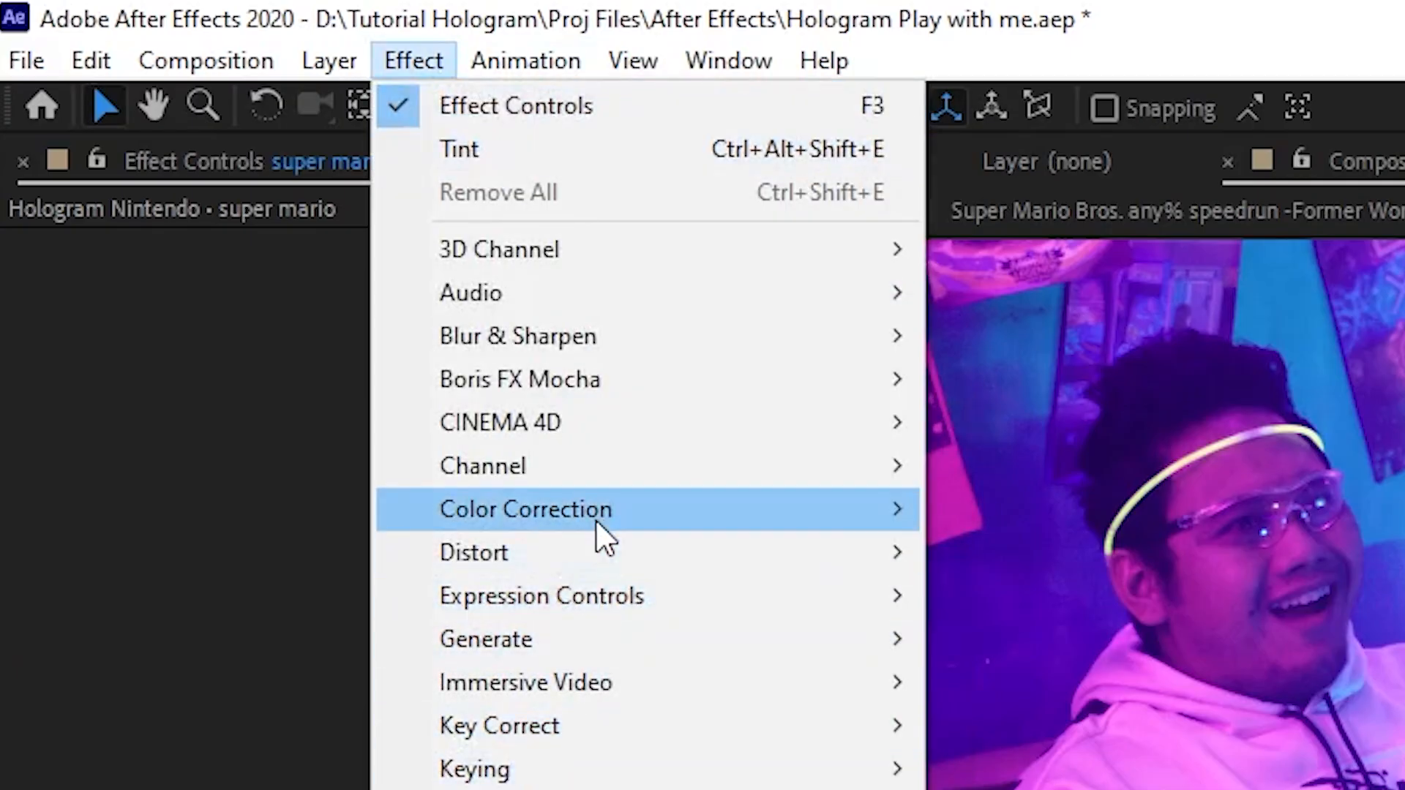
{"action": "mouse_move", "coordinate": [596, 512]}
{"action": "left_click", "coordinate": [533, 719]}
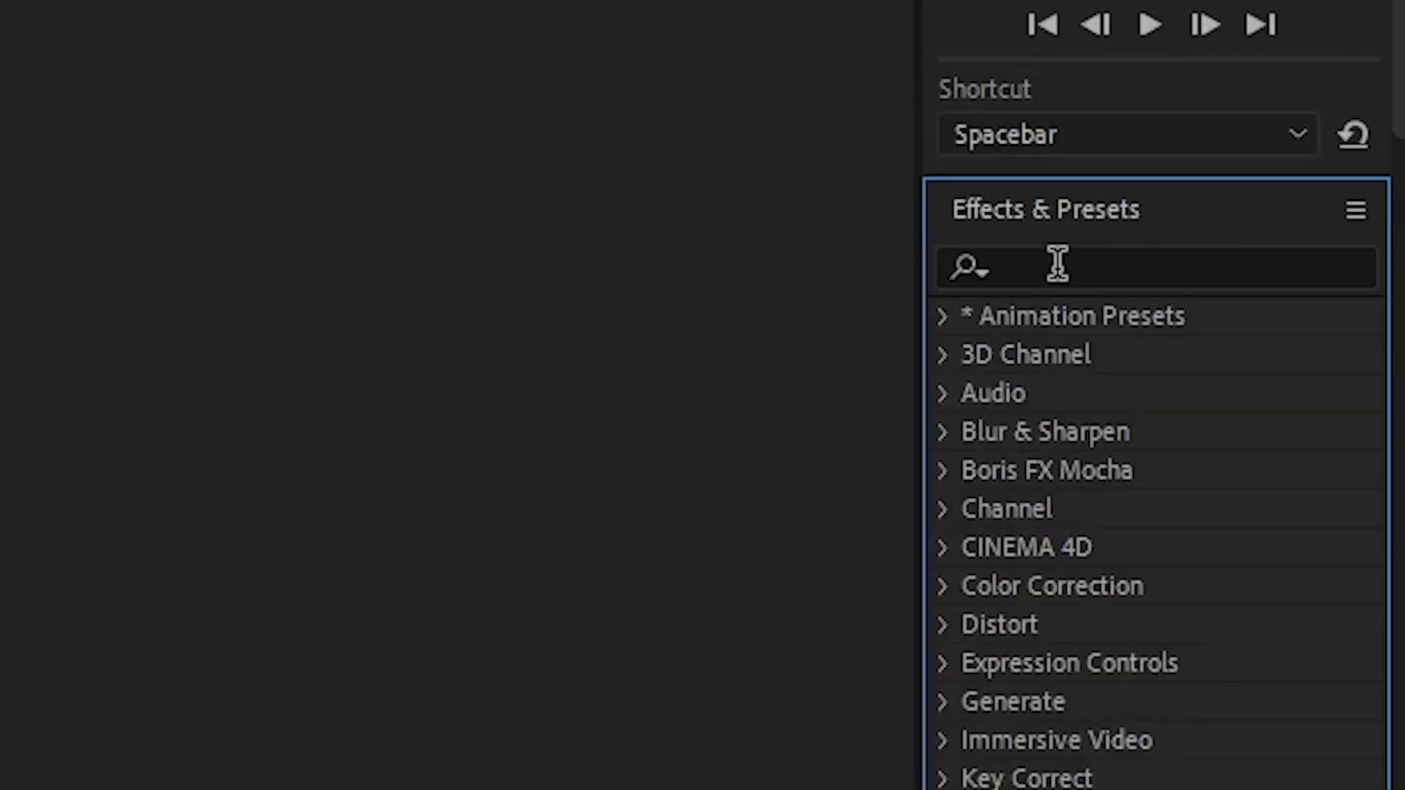
Step: Find the VC Color Vibrance effect and apply it to the super mario layer
{"action": "left_click", "coordinate": [1057, 265]}
{"action": "type", "text": "vc c"}
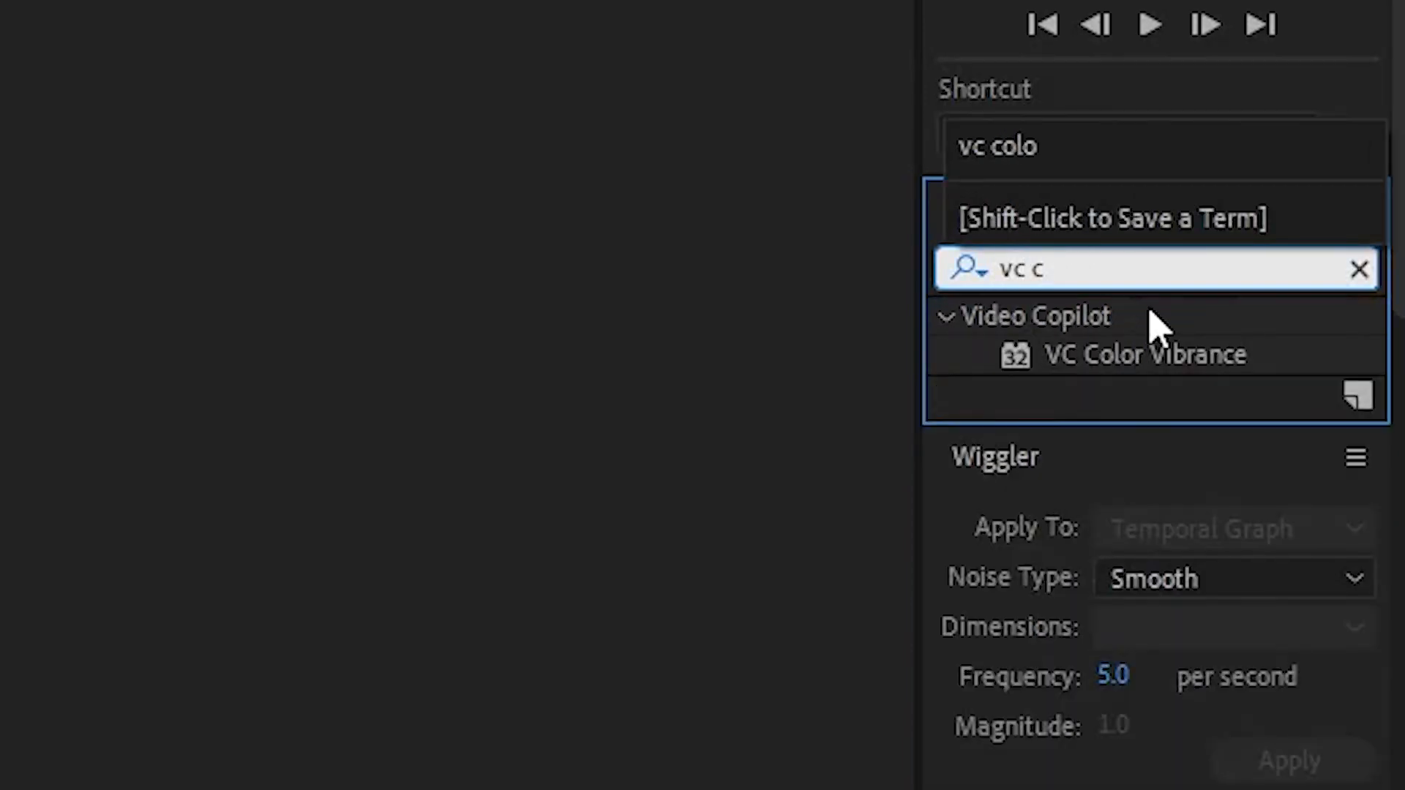
{"action": "left_click", "coordinate": [1169, 363]}
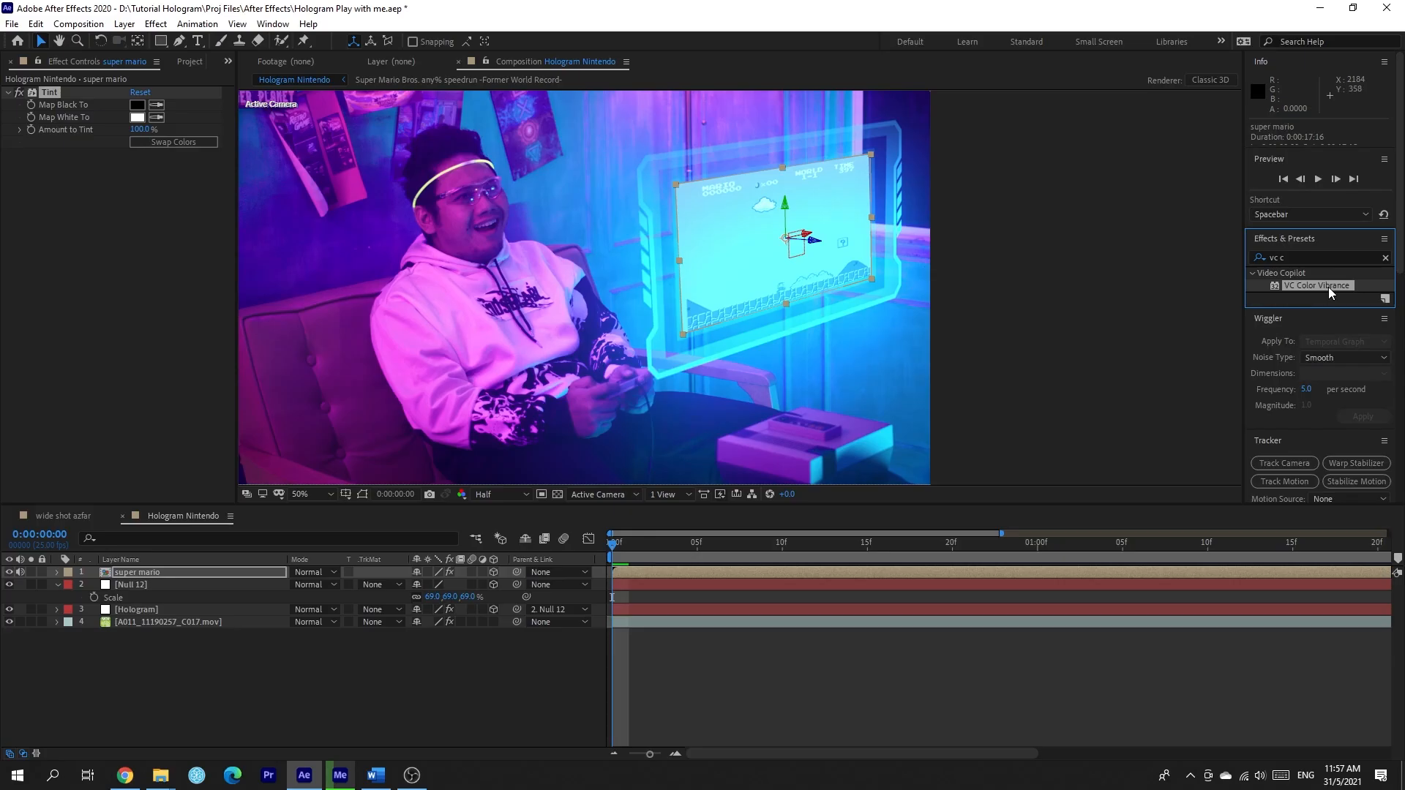
{"action": "left_click_drag", "start_coordinate": [1330, 293], "coordinate": [643, 576]}
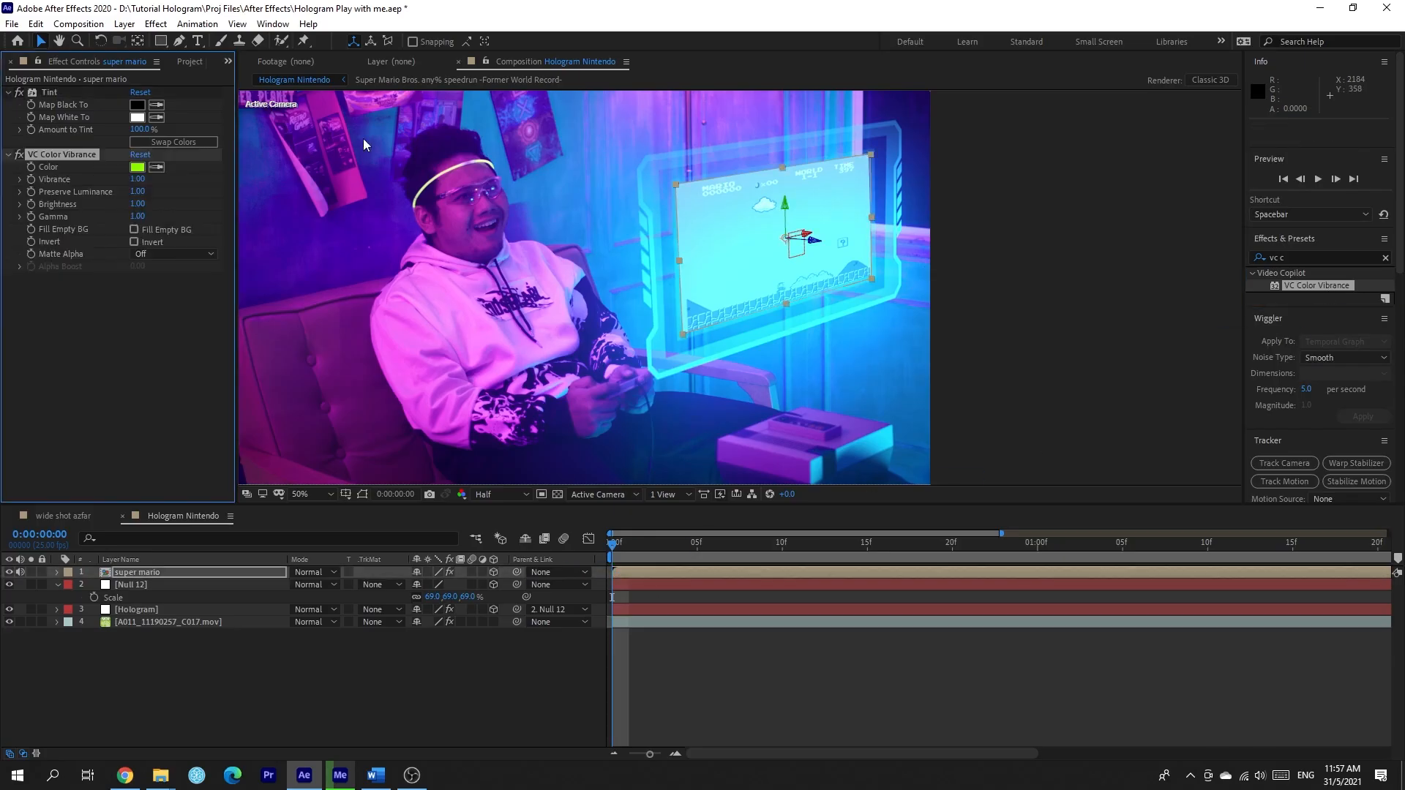
Step: Set the VC Color Vibrance color to the light blue 5A8CFF
{"action": "left_click", "coordinate": [137, 167]}
{"action": "left_click_drag", "start_coordinate": [595, 361], "coordinate": [604, 319]}
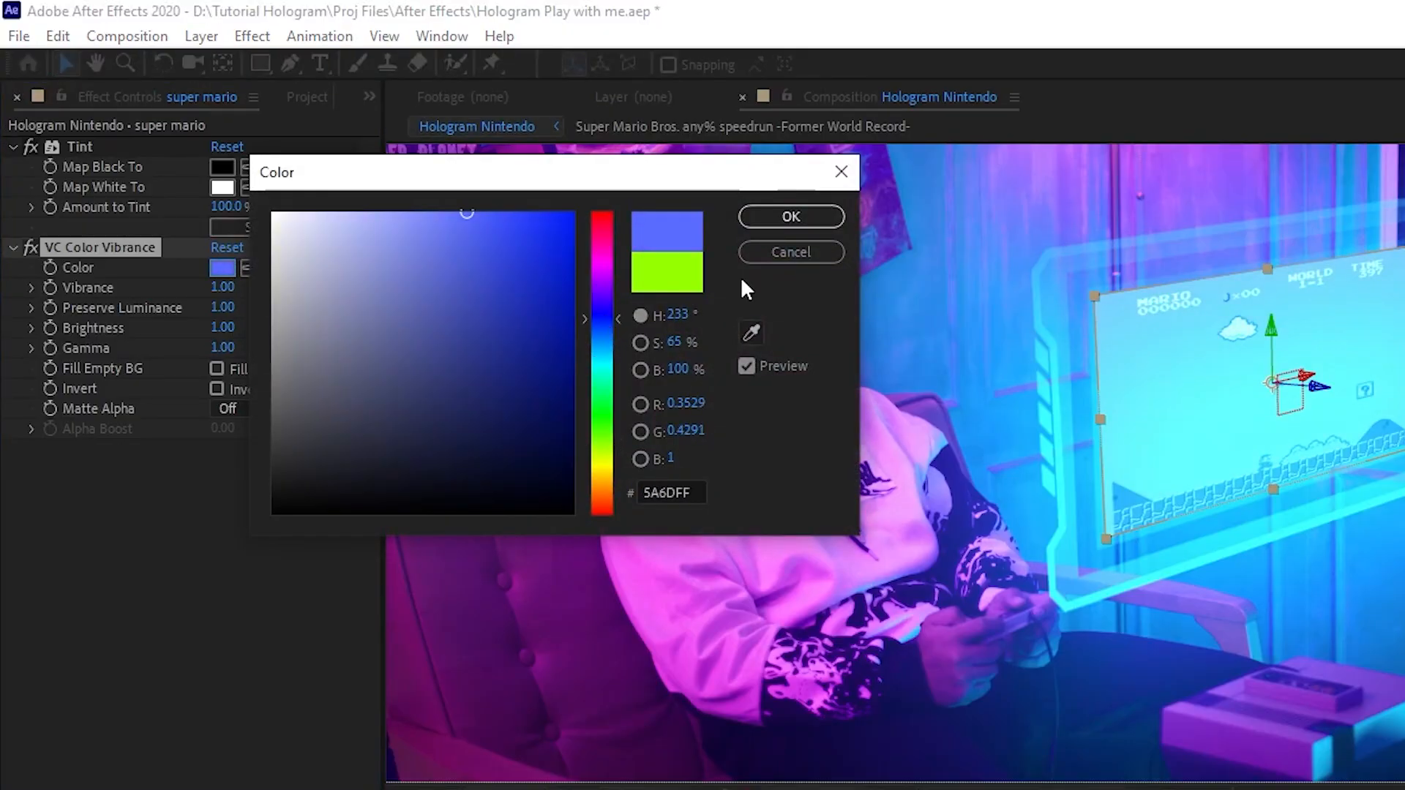
{"action": "left_click", "coordinate": [609, 329]}
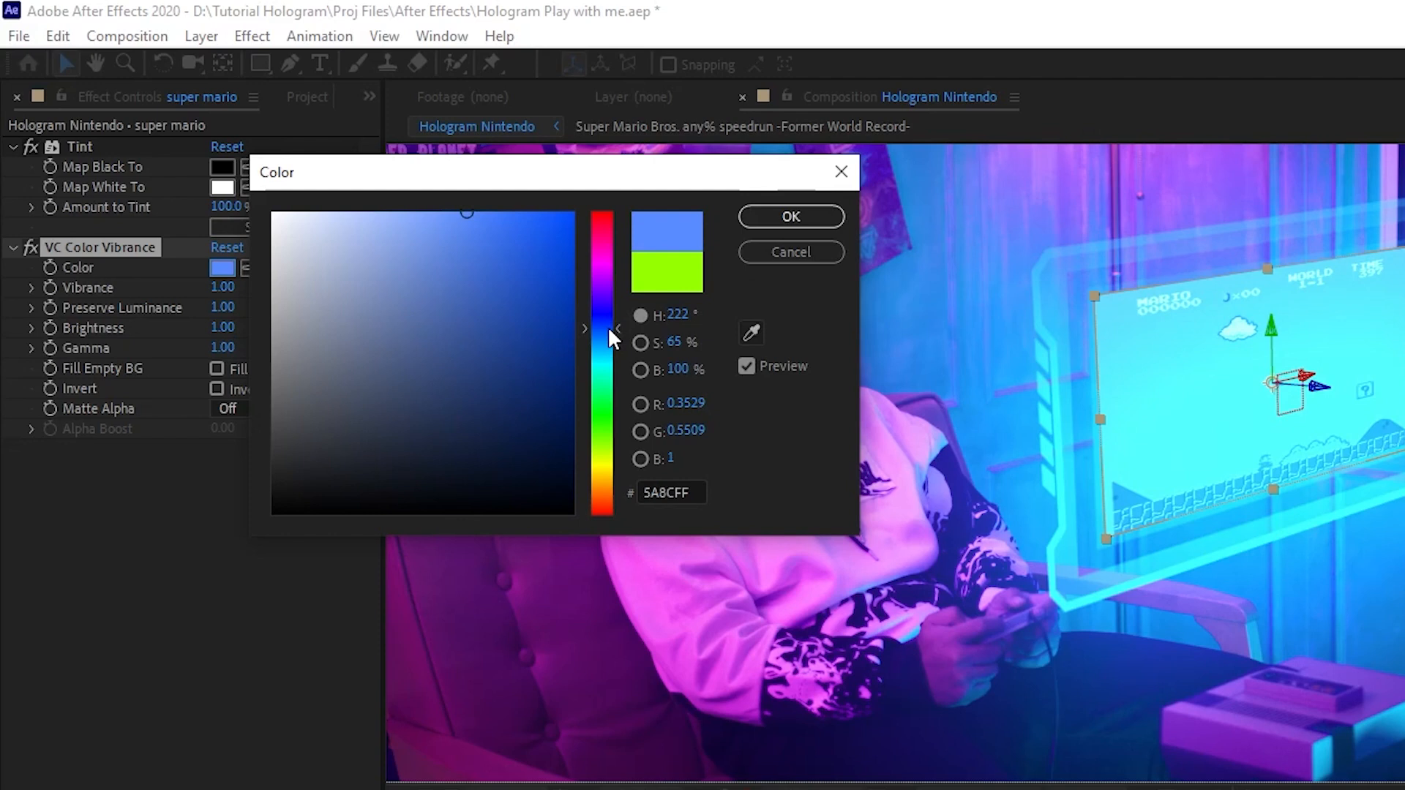
{"action": "left_click", "coordinate": [768, 220]}
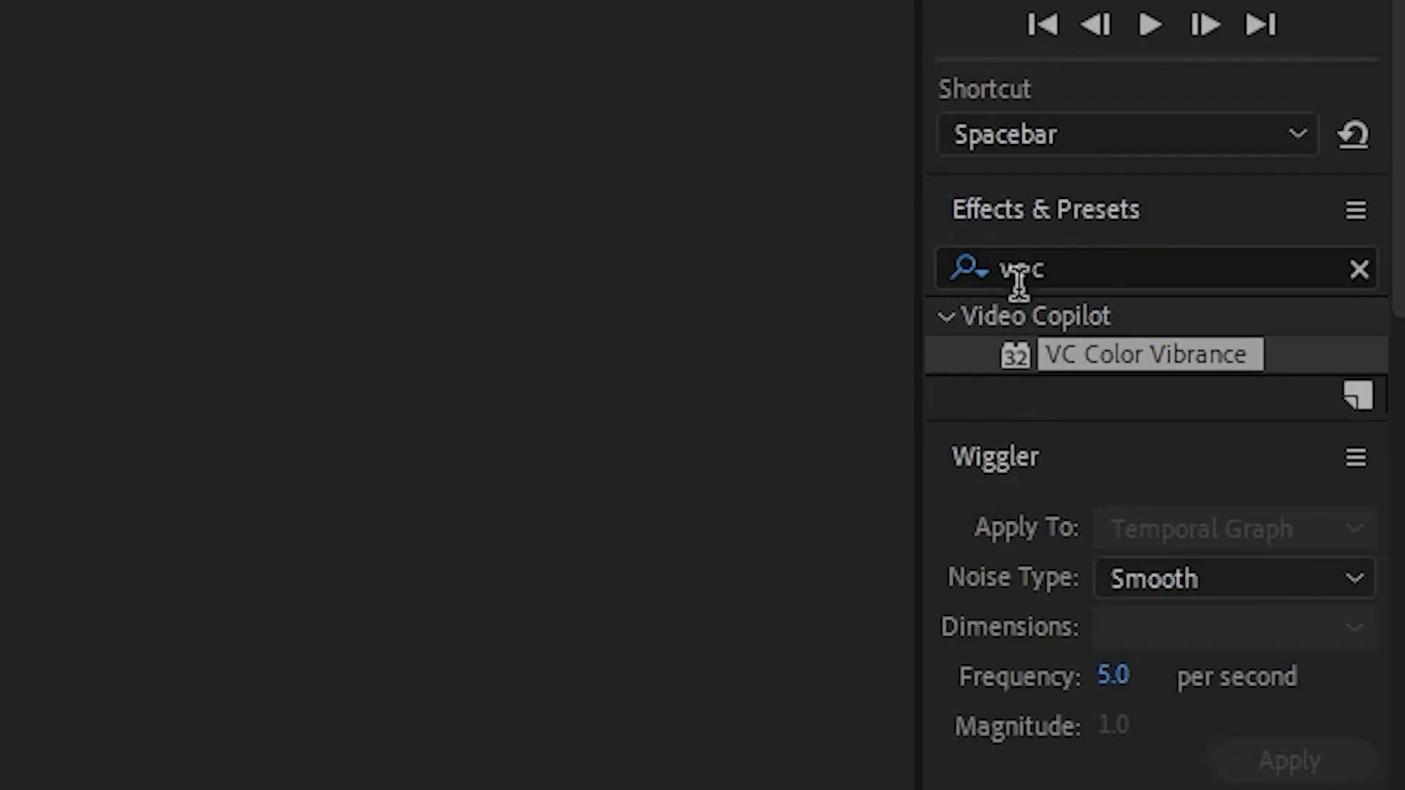
Step: Find the Linear Wipe transition effect and apply it to the super mario layer
{"action": "left_click", "coordinate": [1176, 262]}
{"action": "type", "text": "linear wipe"}
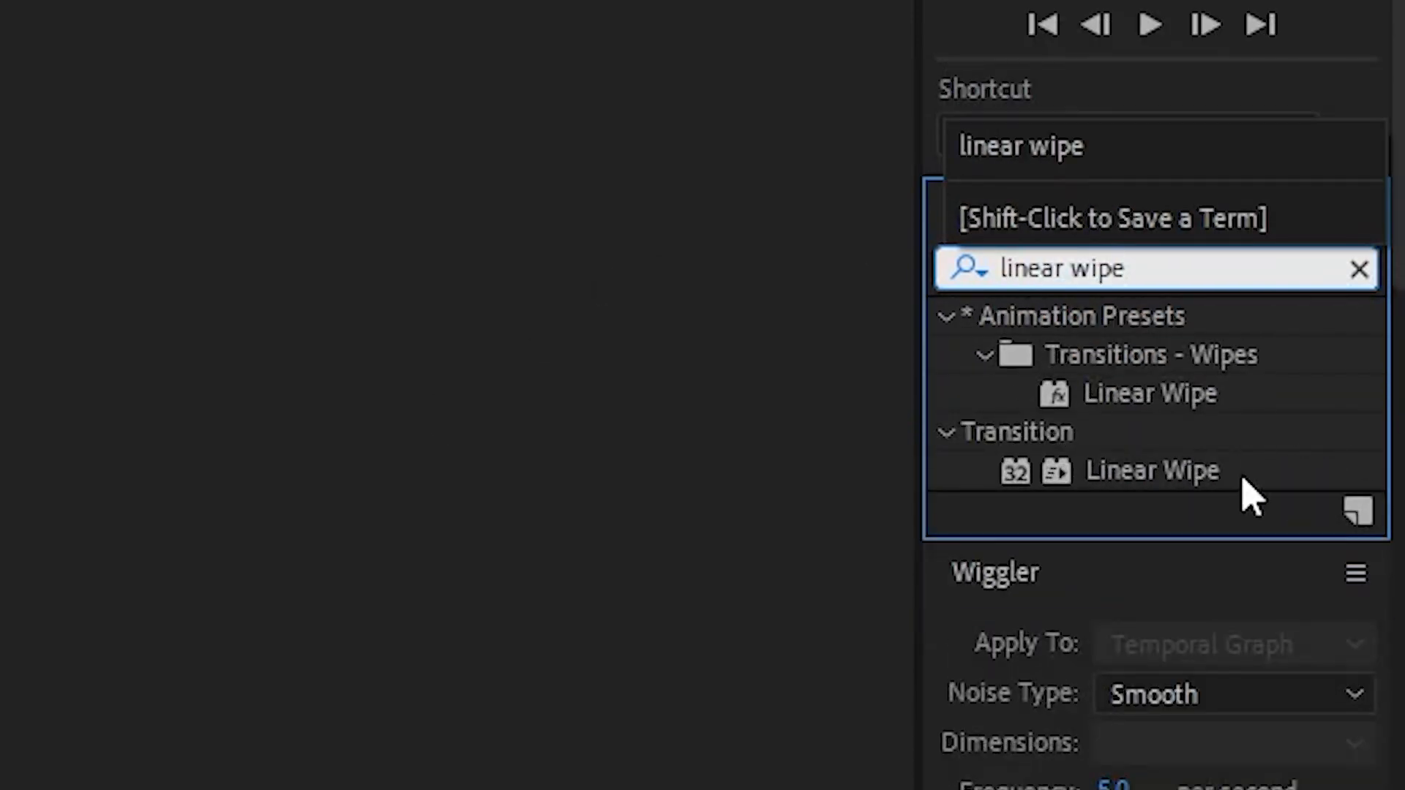
{"action": "left_click_drag", "start_coordinate": [1184, 469], "coordinate": [971, 573]}
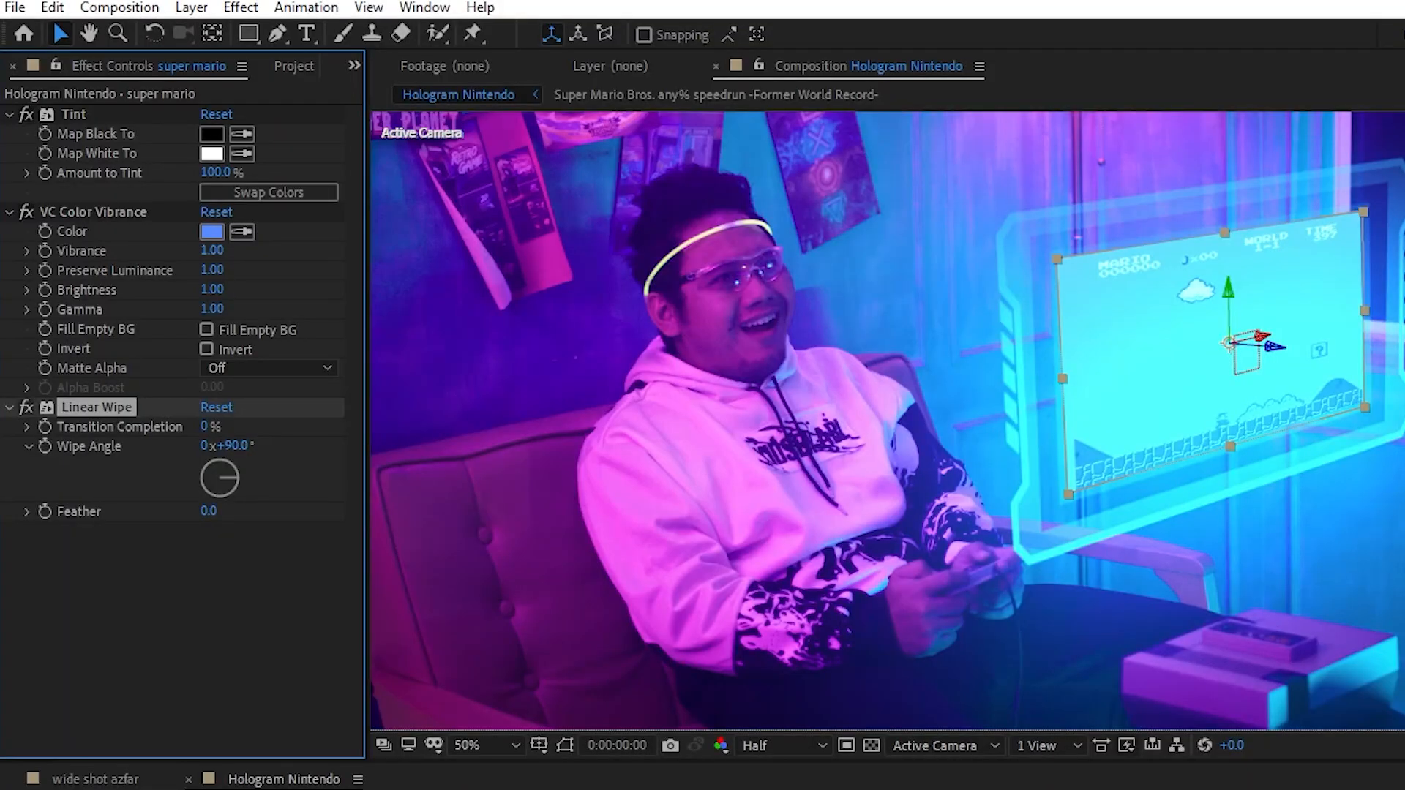
Step: Raise the super mario layer's Linear Wipe transition completion slightly and set its feather to 282 for a soft edge
{"action": "left_click_drag", "start_coordinate": [207, 427], "coordinate": [235, 446]}
{"action": "left_click_drag", "start_coordinate": [209, 511], "coordinate": [534, 513]}
{"action": "left_click", "coordinate": [20, 408]}
{"action": "left_click", "coordinate": [340, 776]}
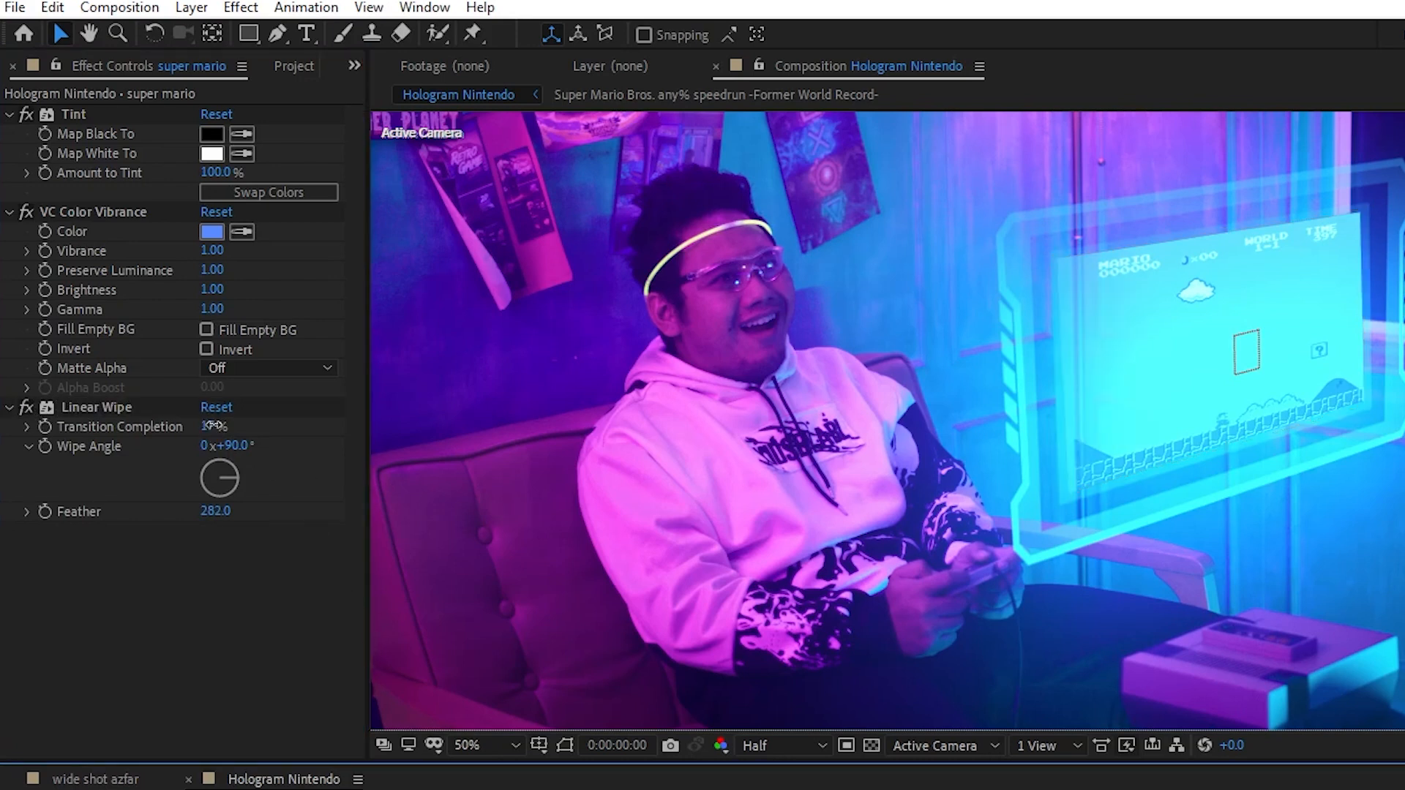
Step: Set the super mario layer's Linear Wipe completion to 21%, duplicate the wipe, and turn the copy's wipe angle to -97°
{"action": "left_click_drag", "start_coordinate": [213, 425], "coordinate": [219, 425]}
{"action": "left_click", "coordinate": [107, 412]}
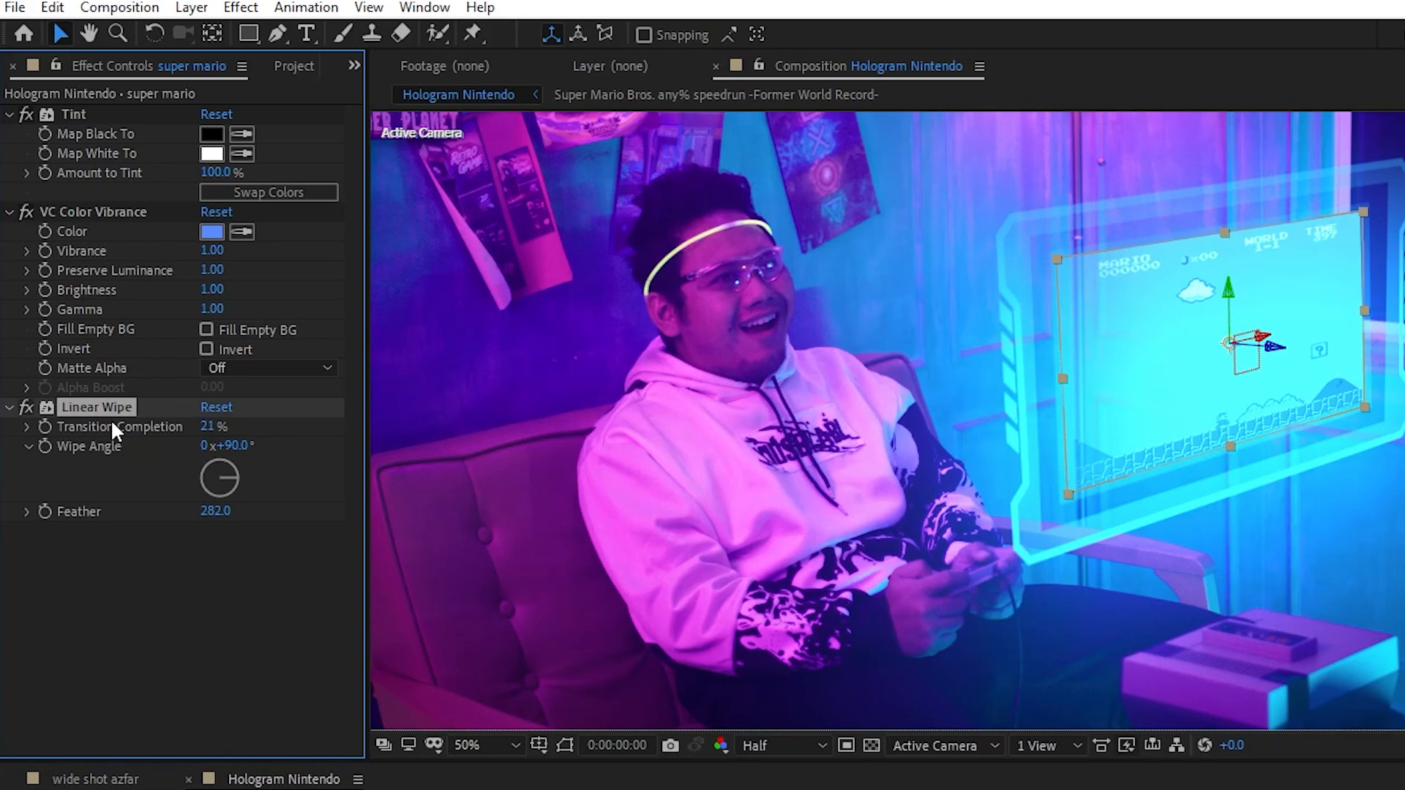
{"action": "key", "text": "ctrl+d"}
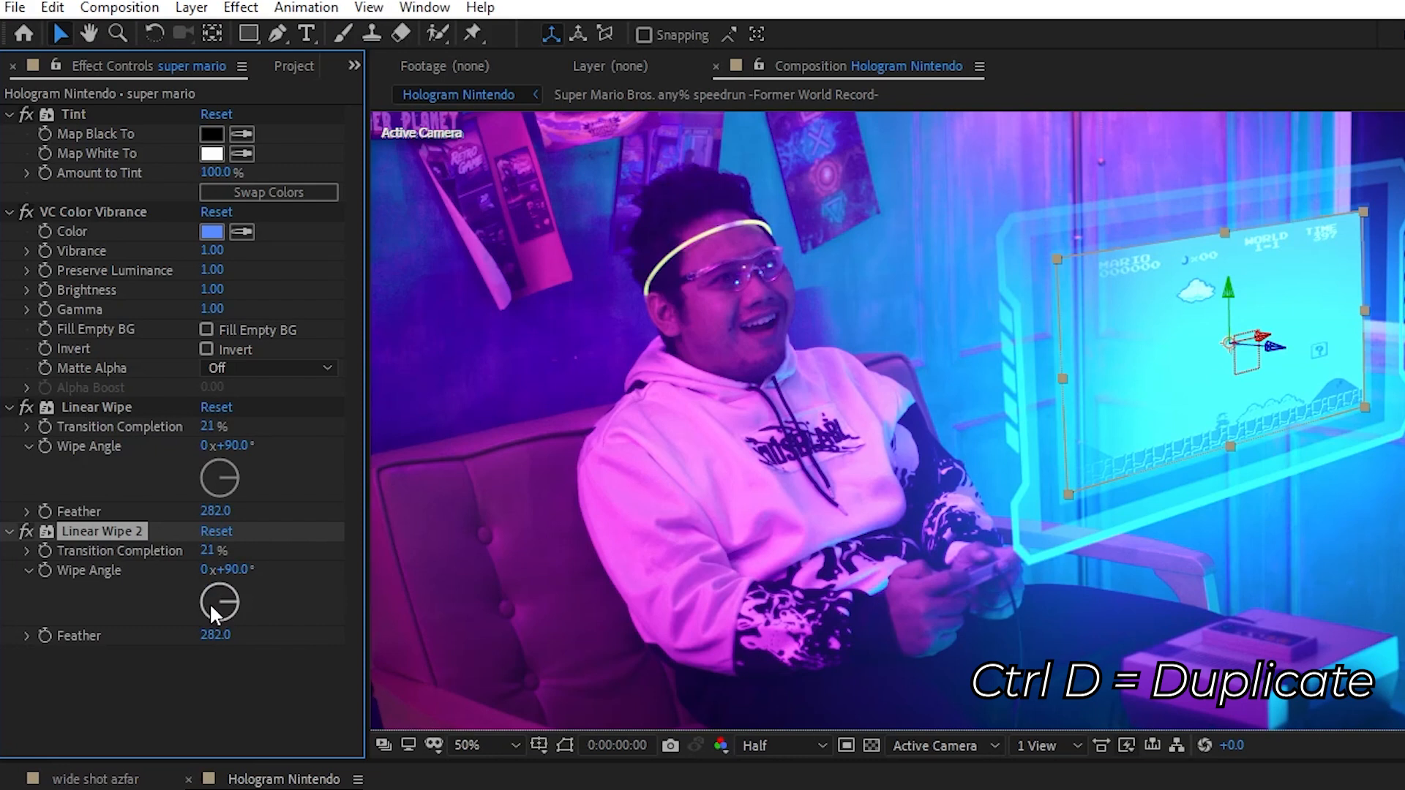
{"action": "left_click_drag", "start_coordinate": [209, 602], "coordinate": [203, 598]}
Step: Duplicate the second wipe, set the copy's wipe angle to -179° and completion to 9%, and duplicate that wipe once more
{"action": "key", "text": "ctrl+d"}
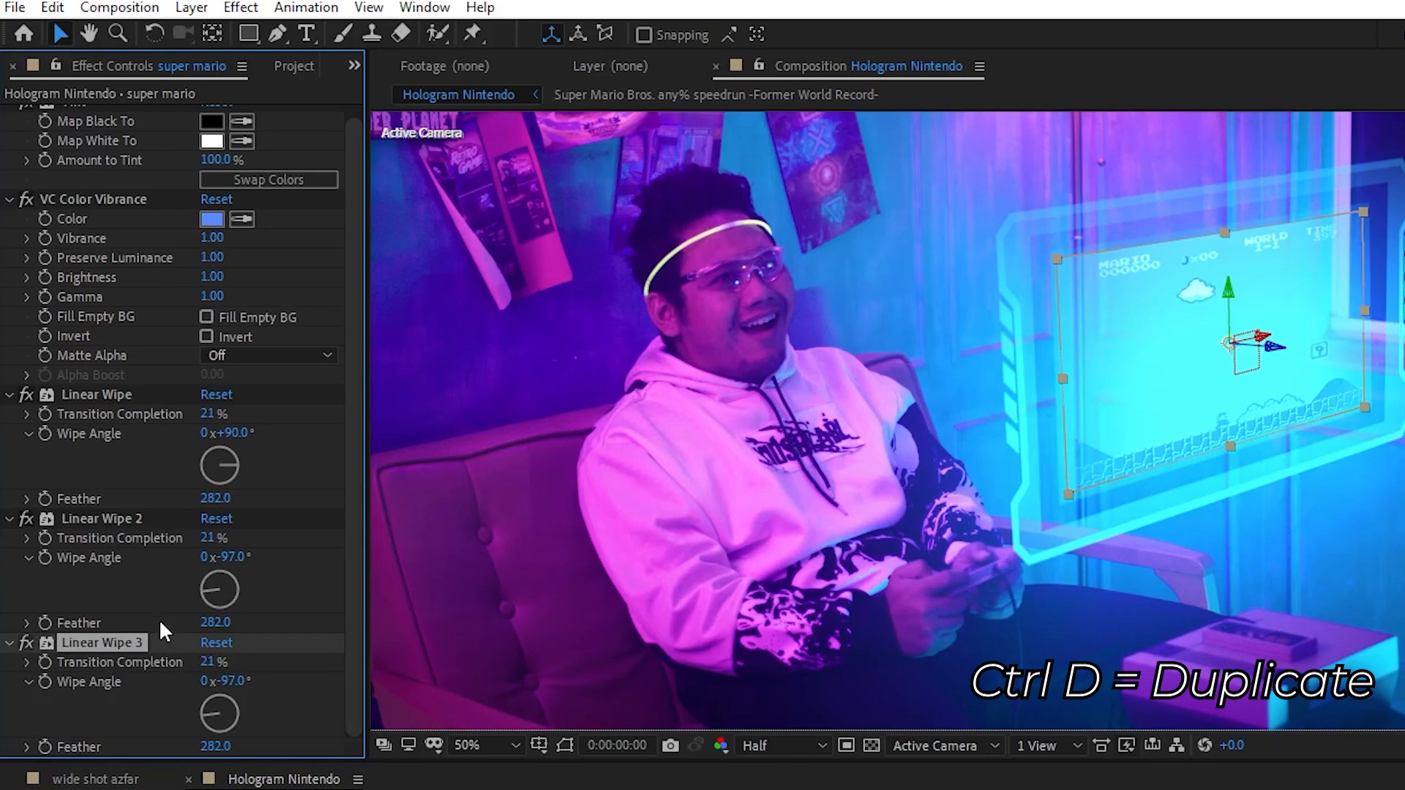
{"action": "left_click_drag", "start_coordinate": [215, 729], "coordinate": [219, 733]}
{"action": "left_click_drag", "start_coordinate": [210, 666], "coordinate": [201, 668]}
{"action": "key", "text": "ctrl+d"}
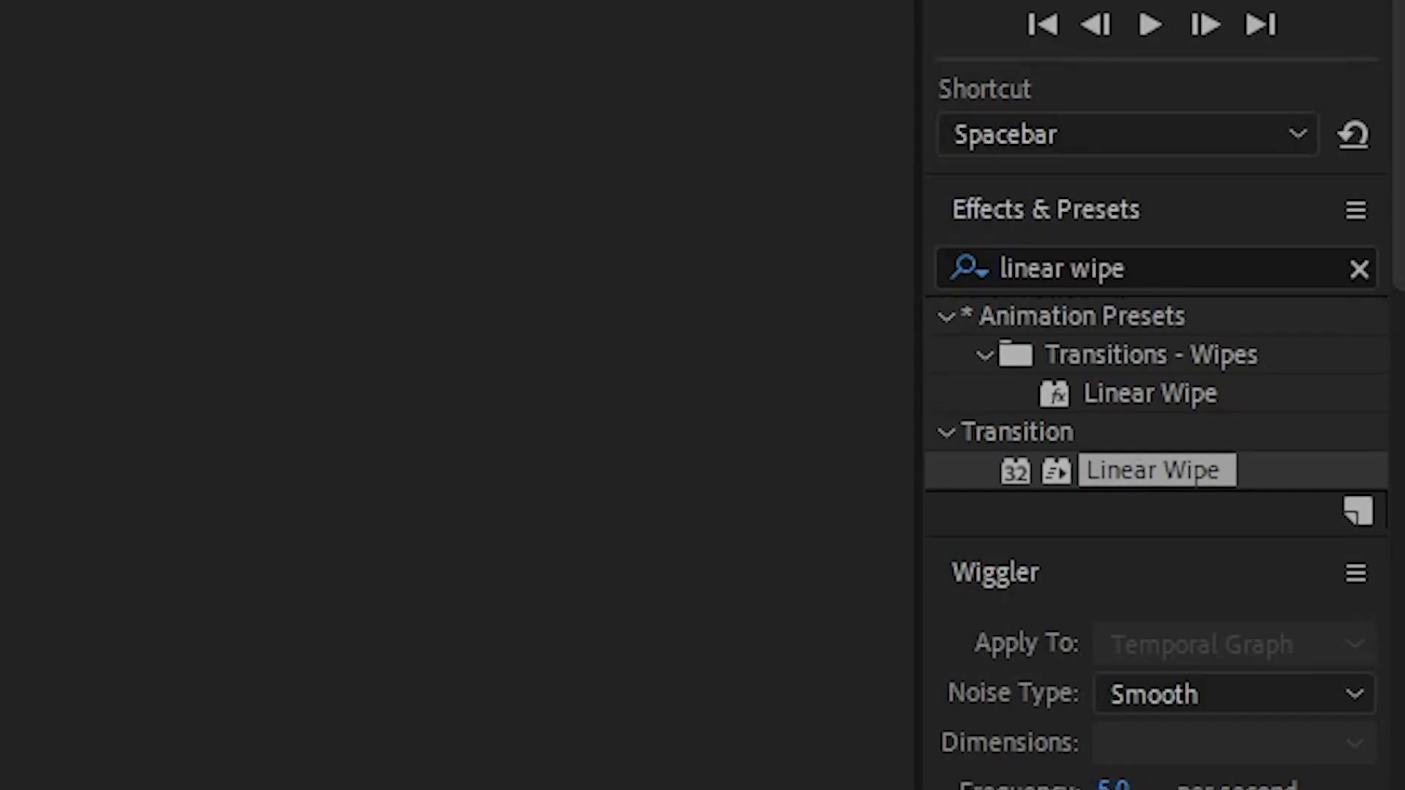
Step: Apply another Linear Wipe transition to the Hologram layer with 17% completion, a 1° wipe angle and a feather of 379
{"action": "left_click_drag", "start_coordinate": [1138, 490], "coordinate": [246, 616]}
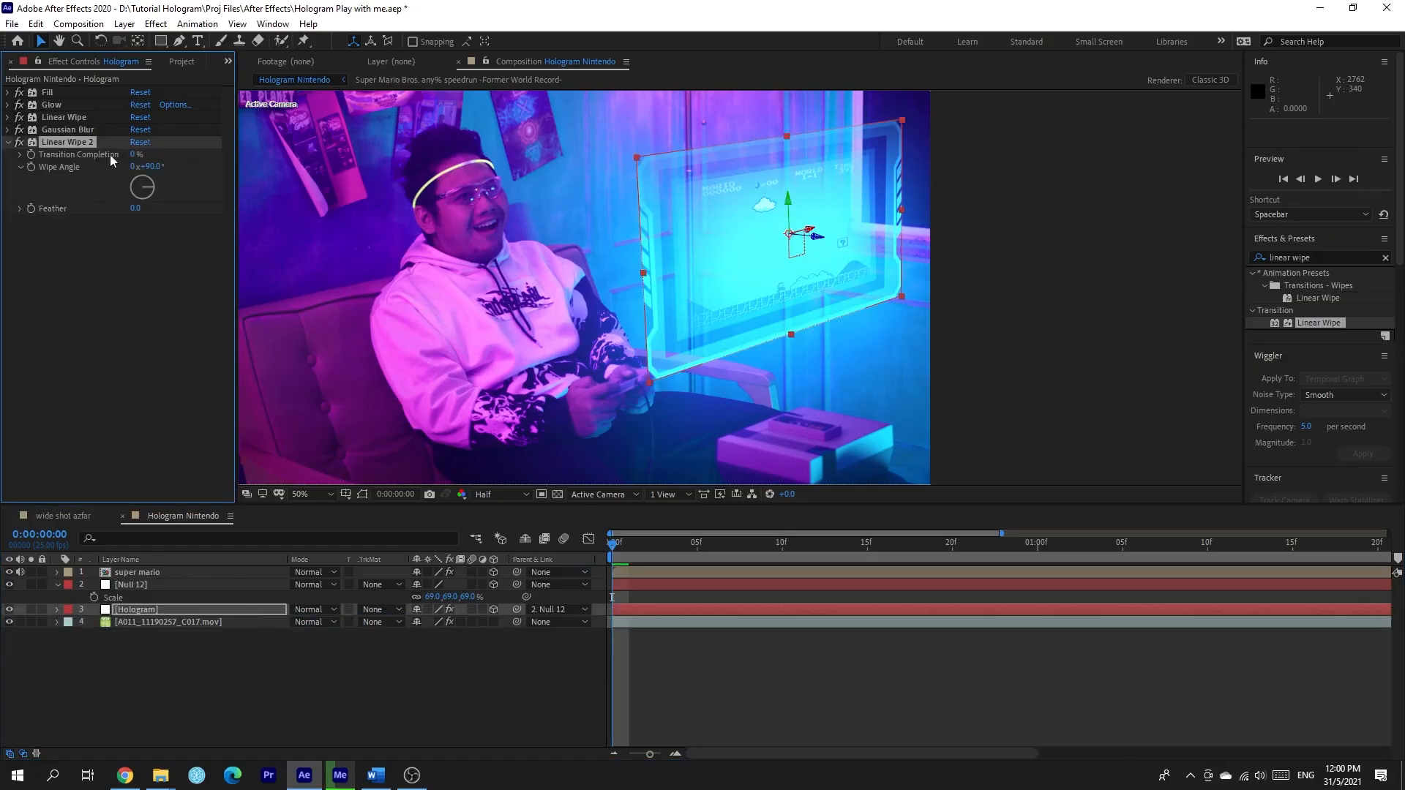
{"action": "mouse_move", "coordinate": [221, 253]}
{"action": "left_mouse_down"}
{"action": "mouse_move", "coordinate": [229, 218]}
{"action": "mouse_move", "coordinate": [213, 226]}
{"action": "left_mouse_up"}
{"action": "left_click_drag", "start_coordinate": [208, 296], "coordinate": [644, 291]}
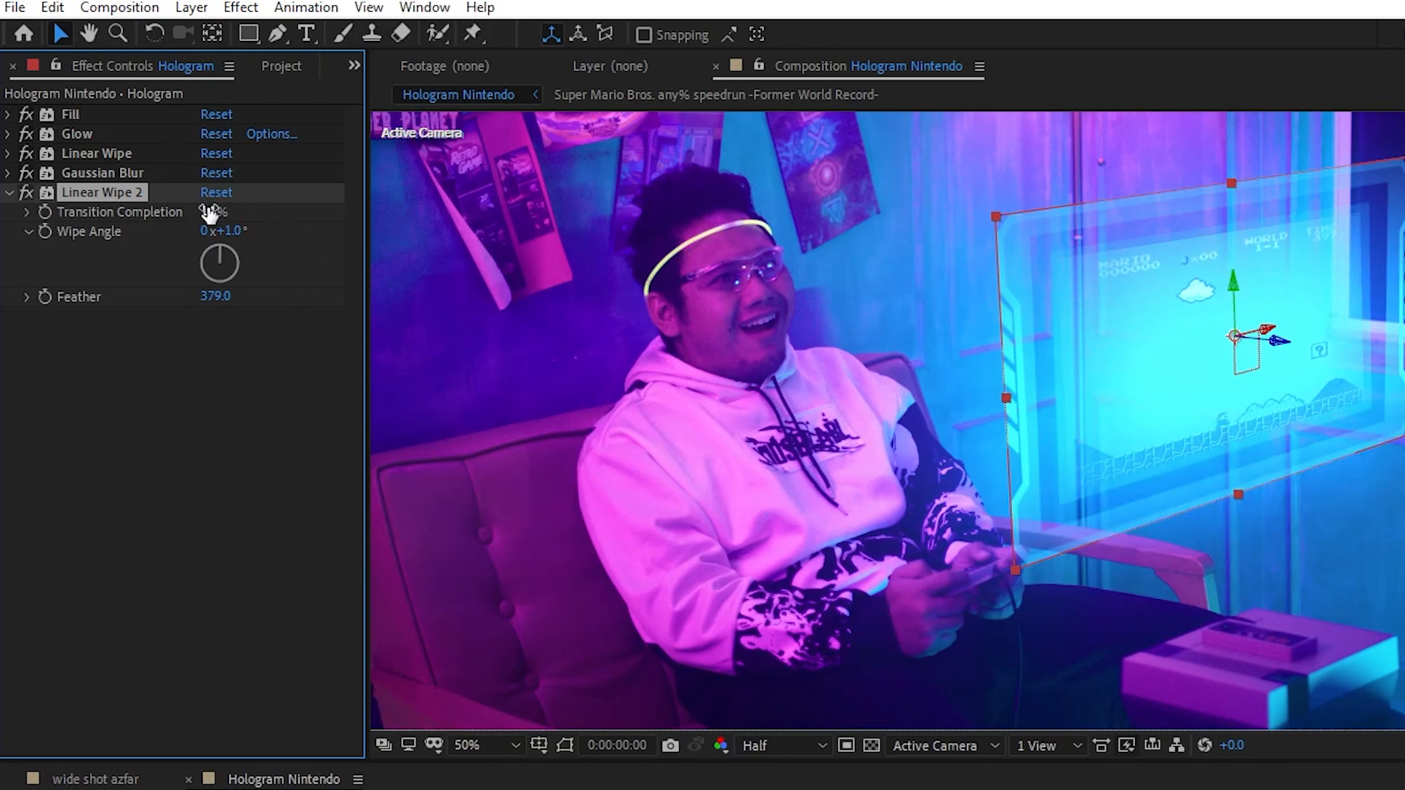
Step: Duplicate the Hologram layer's new wipe, set the copy's angle to 91° and completion to 9%, and duplicate that copy again
{"action": "key", "text": "ctrl+d"}
{"action": "left_click_drag", "start_coordinate": [224, 376], "coordinate": [235, 381]}
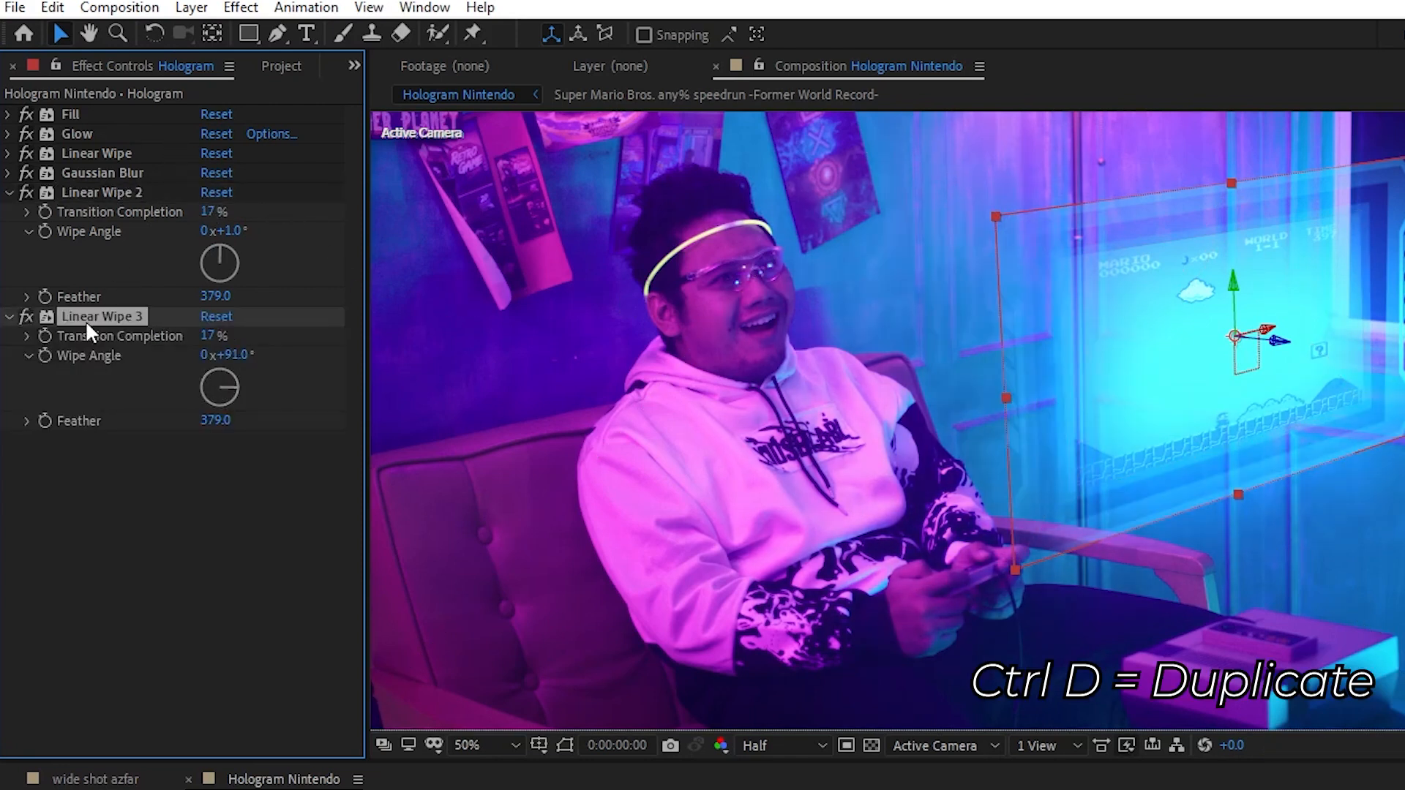
{"action": "mouse_move", "coordinate": [203, 336]}
{"action": "left_mouse_down"}
{"action": "mouse_move", "coordinate": [191, 336]}
{"action": "mouse_move", "coordinate": [212, 337]}
{"action": "left_mouse_up"}
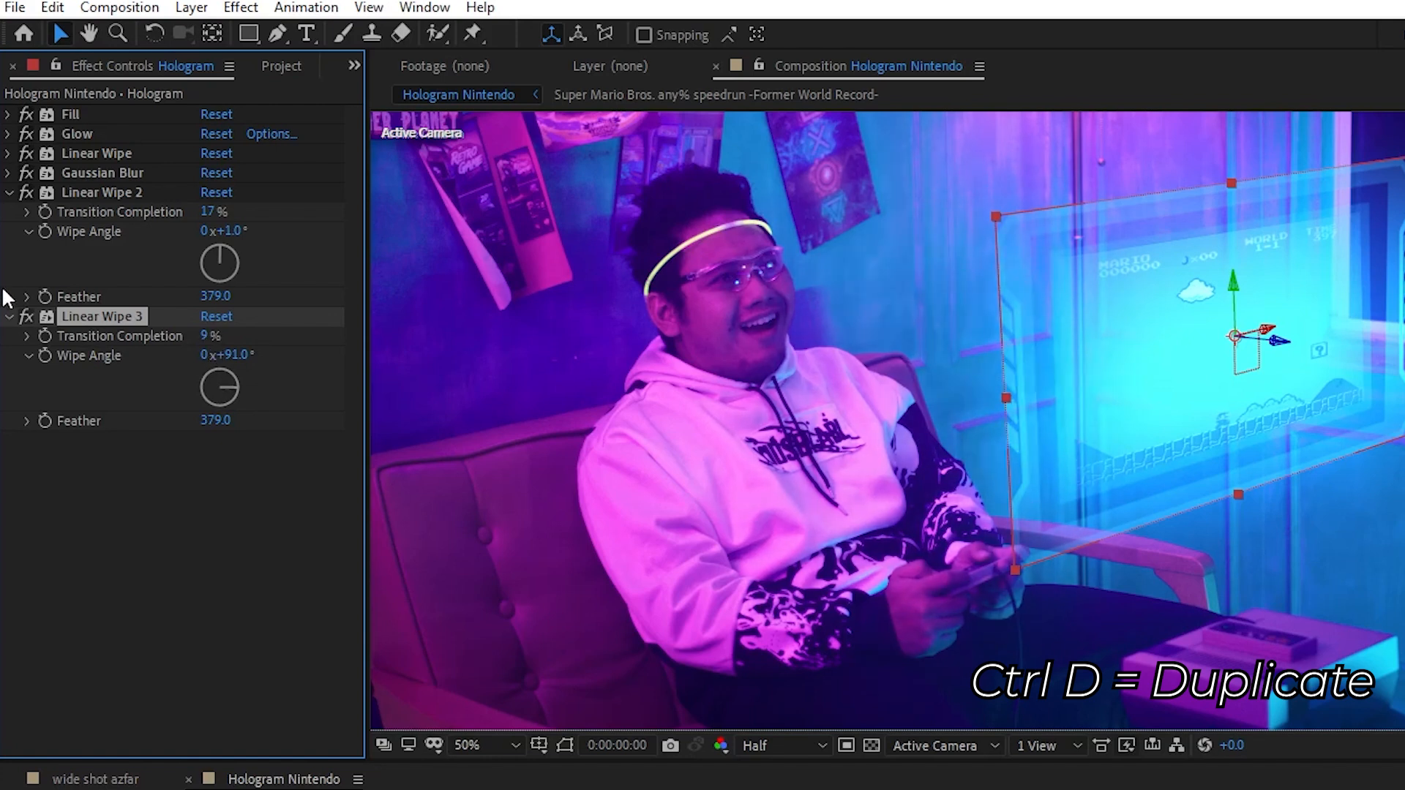
{"action": "key", "text": "ctrl+d"}
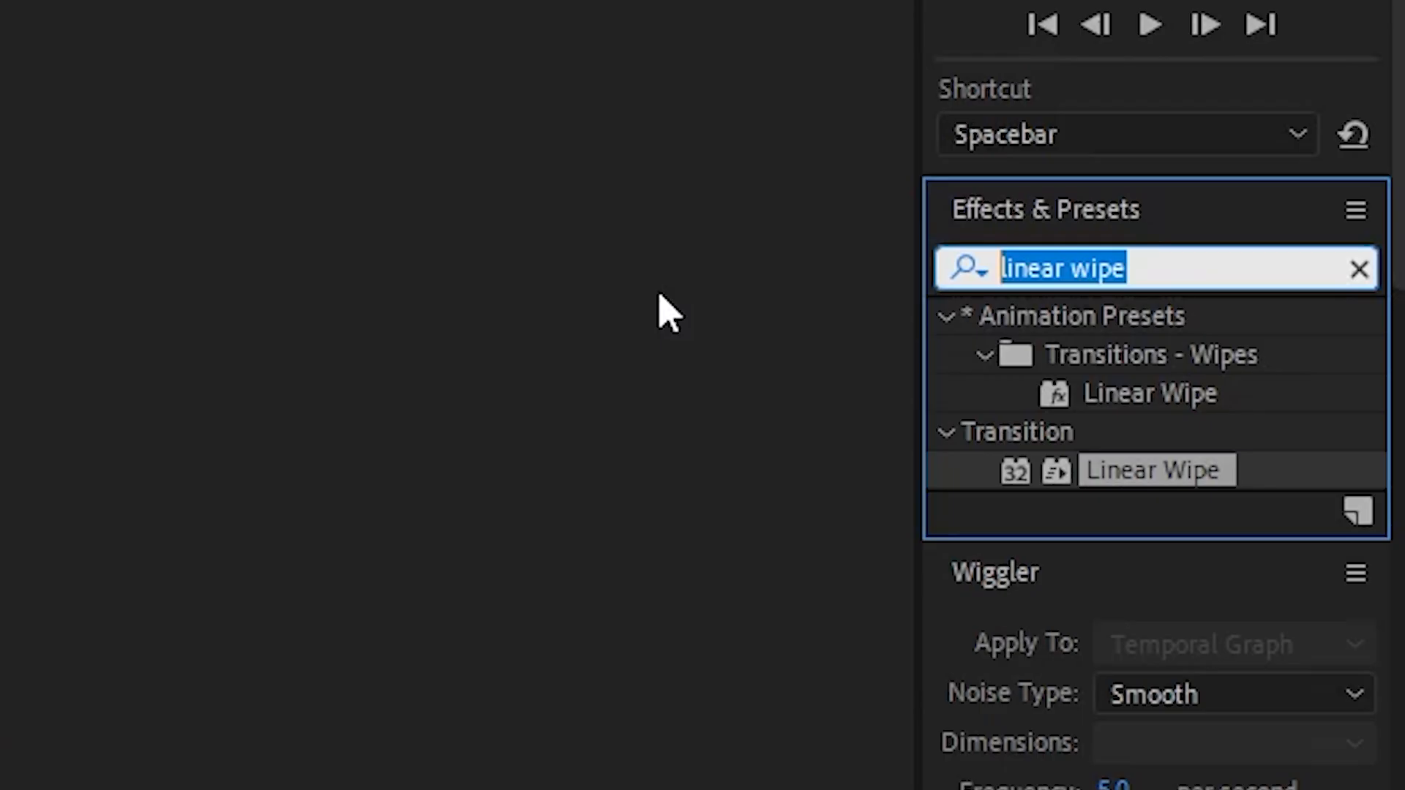
Step: Find the Stylize Glow effect and apply it to the super mario layer with a radius of 151 and an intensity of 0.5
{"action": "type", "text": "glow"}
{"action": "left_click_drag", "start_coordinate": [1307, 422], "coordinate": [1200, 578]}
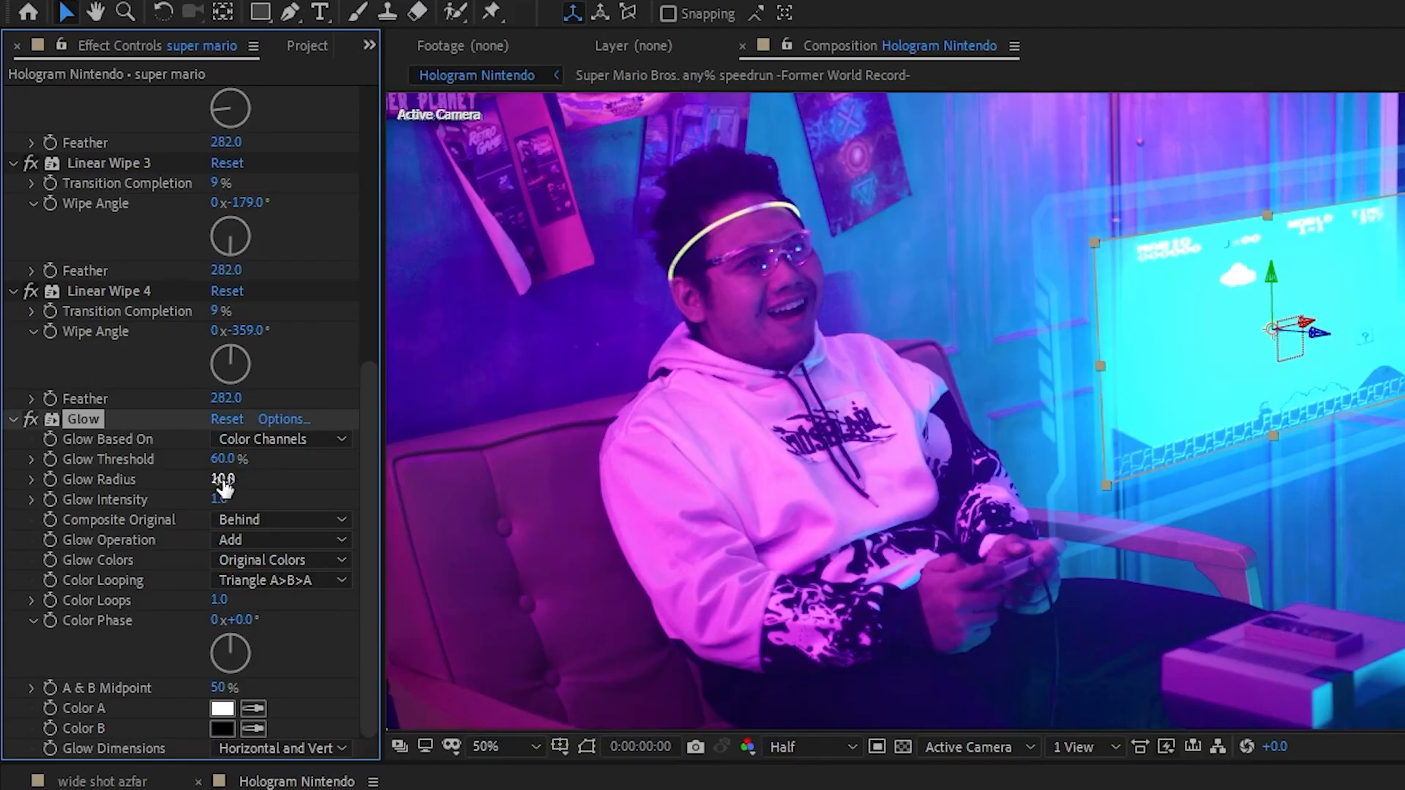
{"action": "left_click_drag", "start_coordinate": [137, 329], "coordinate": [197, 330]}
{"action": "left_click_drag", "start_coordinate": [319, 480], "coordinate": [388, 477]}
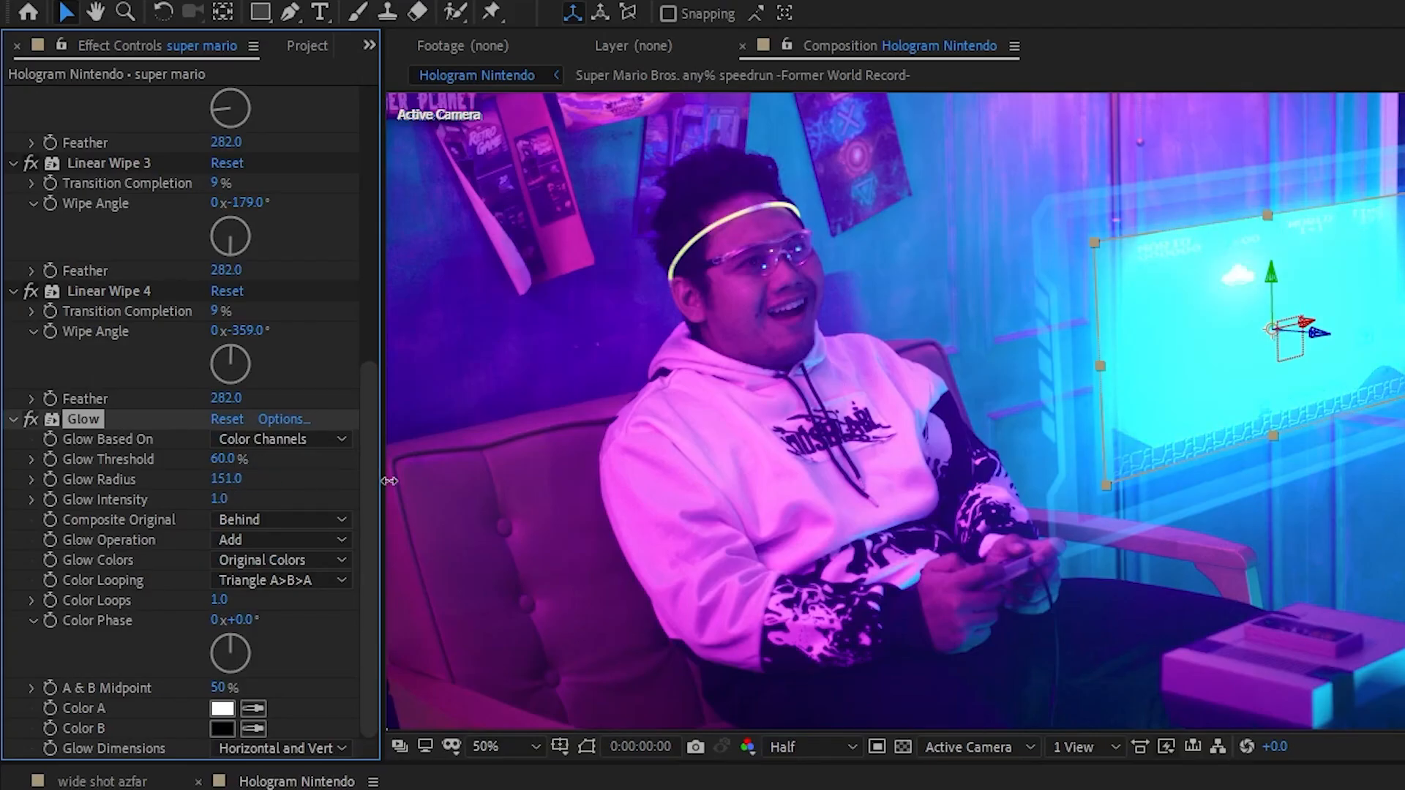
{"action": "left_click", "coordinate": [218, 499]}
{"action": "type", "text": "0.5"}
{"action": "key", "text": "Return"}
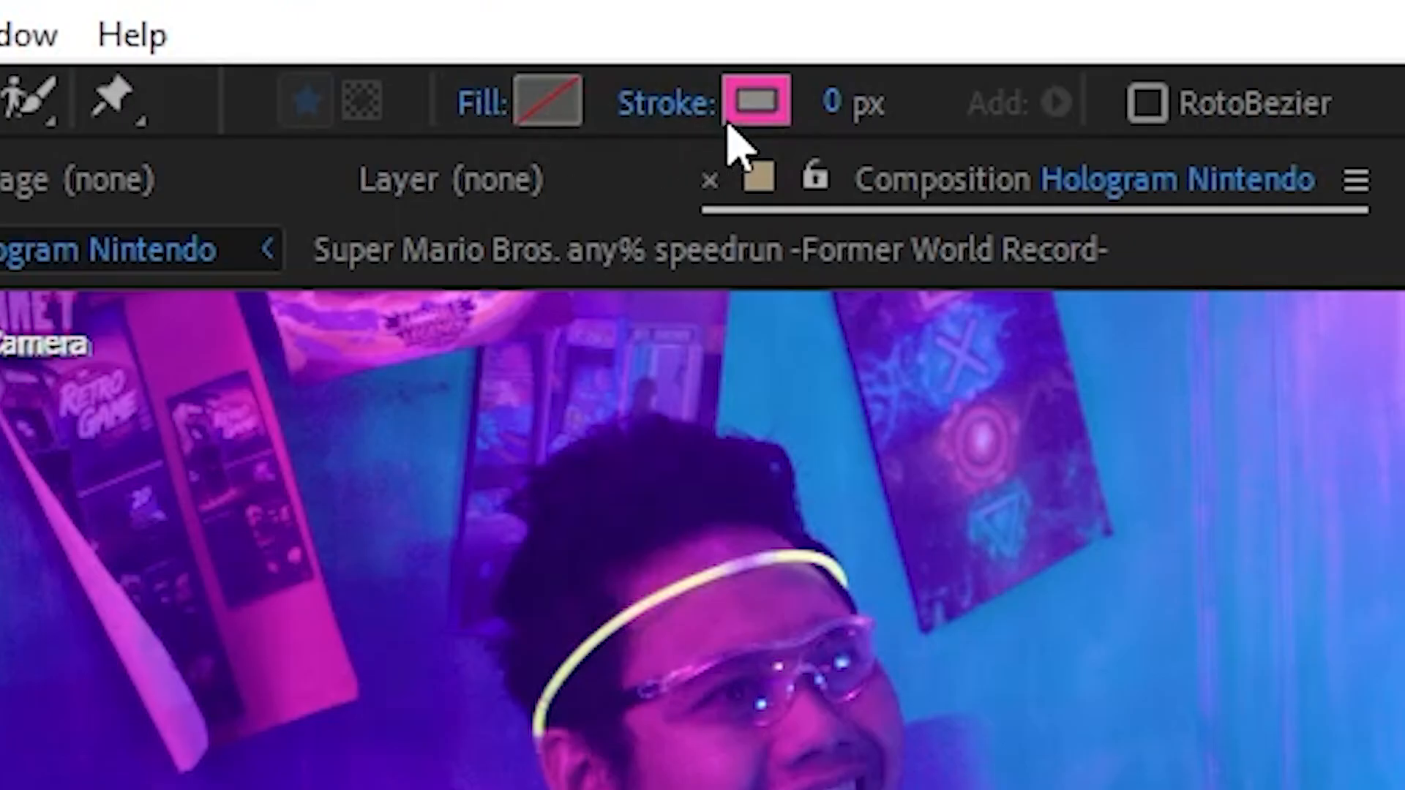
Step: Set the shape stroke color to a light cyan
{"action": "left_click", "coordinate": [747, 110]}
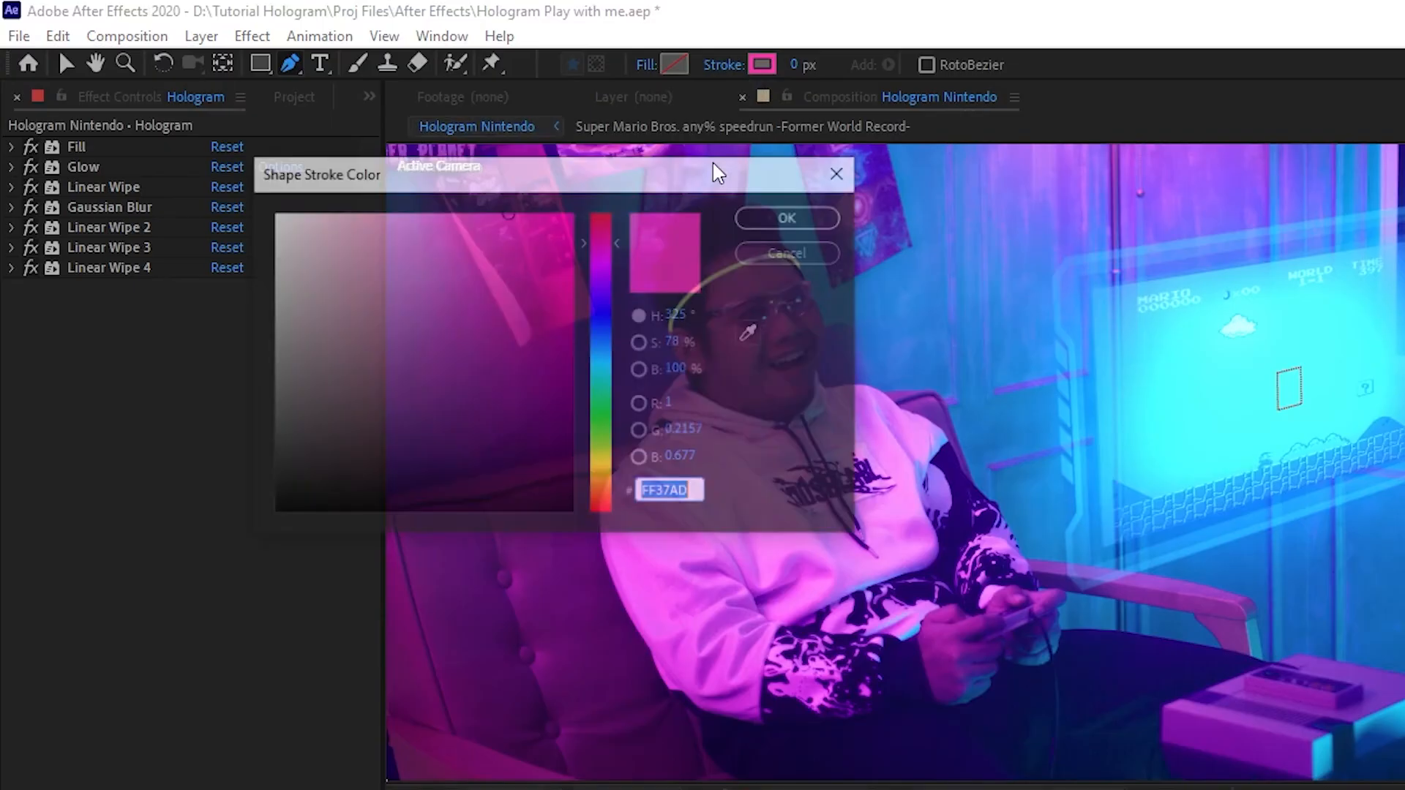
{"action": "left_click", "coordinate": [586, 357]}
{"action": "left_click_drag", "start_coordinate": [407, 235], "coordinate": [448, 201]}
{"action": "left_click", "coordinate": [810, 217]}
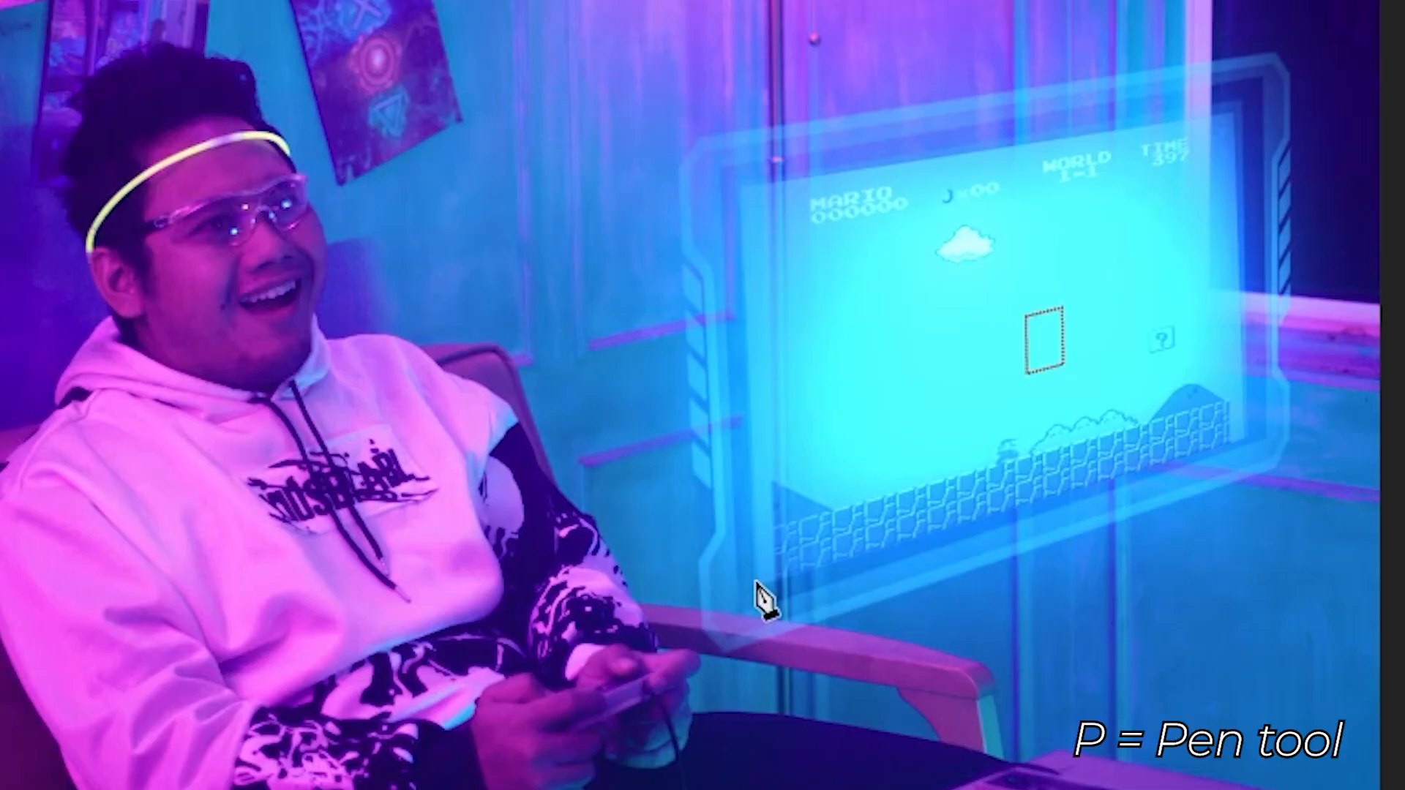
Step: Outline the gameplay area with a closed four-corner Pen tool path and give it a 4 px stroke
{"action": "left_click", "coordinate": [737, 188]}
{"action": "left_click", "coordinate": [1229, 106]}
{"action": "left_click", "coordinate": [1245, 432]}
{"action": "left_click", "coordinate": [755, 580]}
{"action": "left_click_drag", "start_coordinate": [235, 43], "coordinate": [247, 38]}
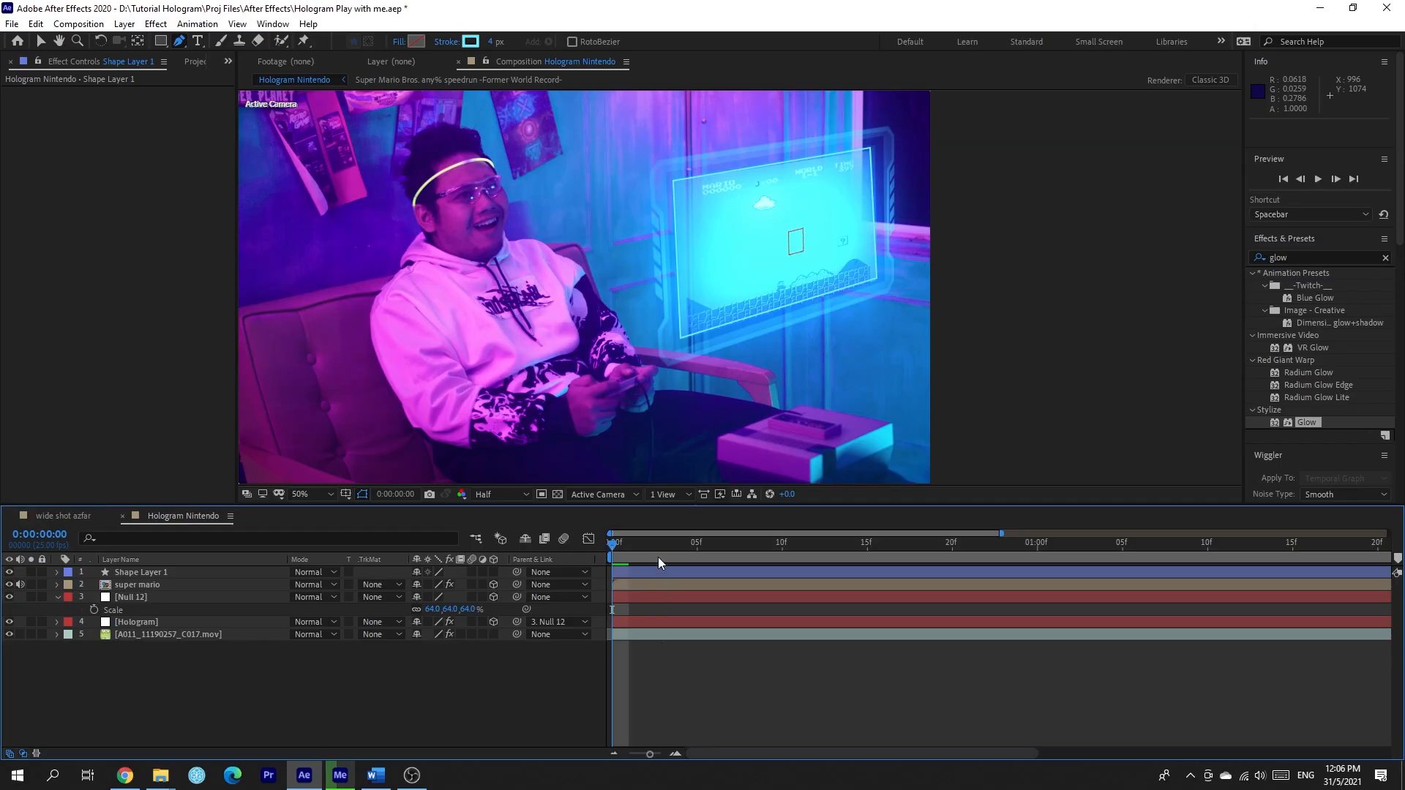
Step: Trace the hologram frame's angular outer border with the Pen tool on the same shape layer
{"action": "left_click", "coordinate": [658, 576]}
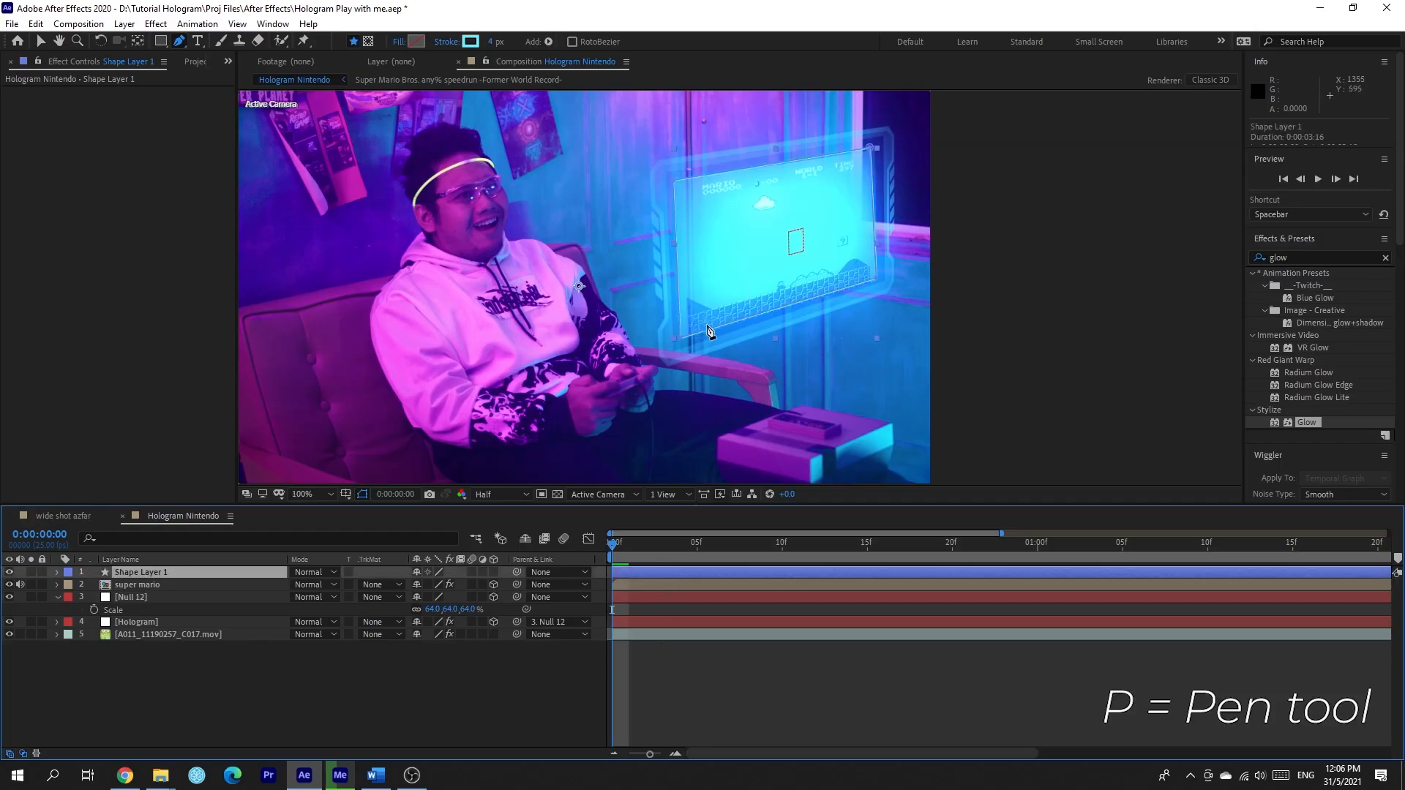
{"action": "key", "text": "period"}
{"action": "left_click_drag", "start_coordinate": [586, 421], "coordinate": [478, 436]}
{"action": "left_click", "coordinate": [492, 450]}
{"action": "left_click", "coordinate": [925, 306]}
{"action": "left_click", "coordinate": [935, 286]}
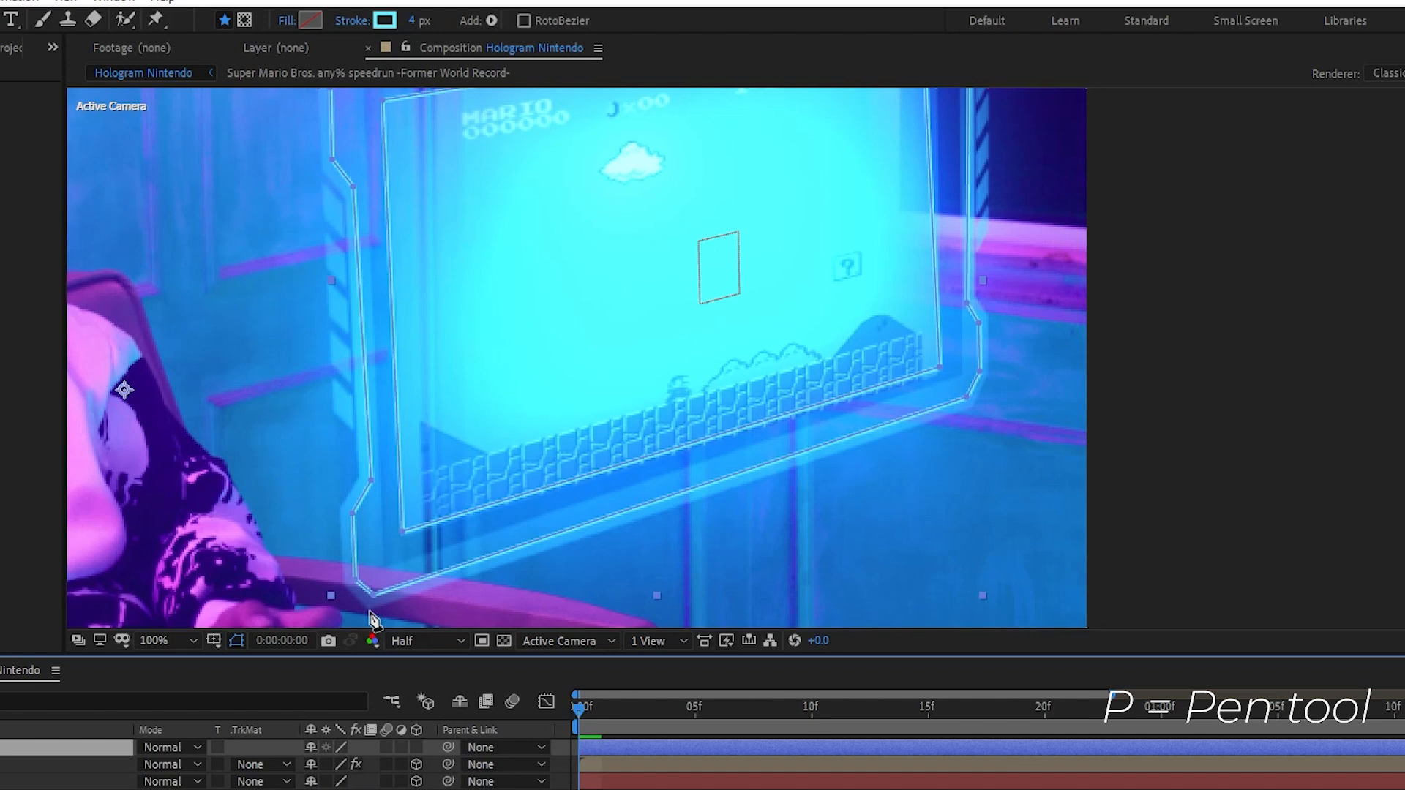
{"action": "left_click", "coordinate": [459, 472]}
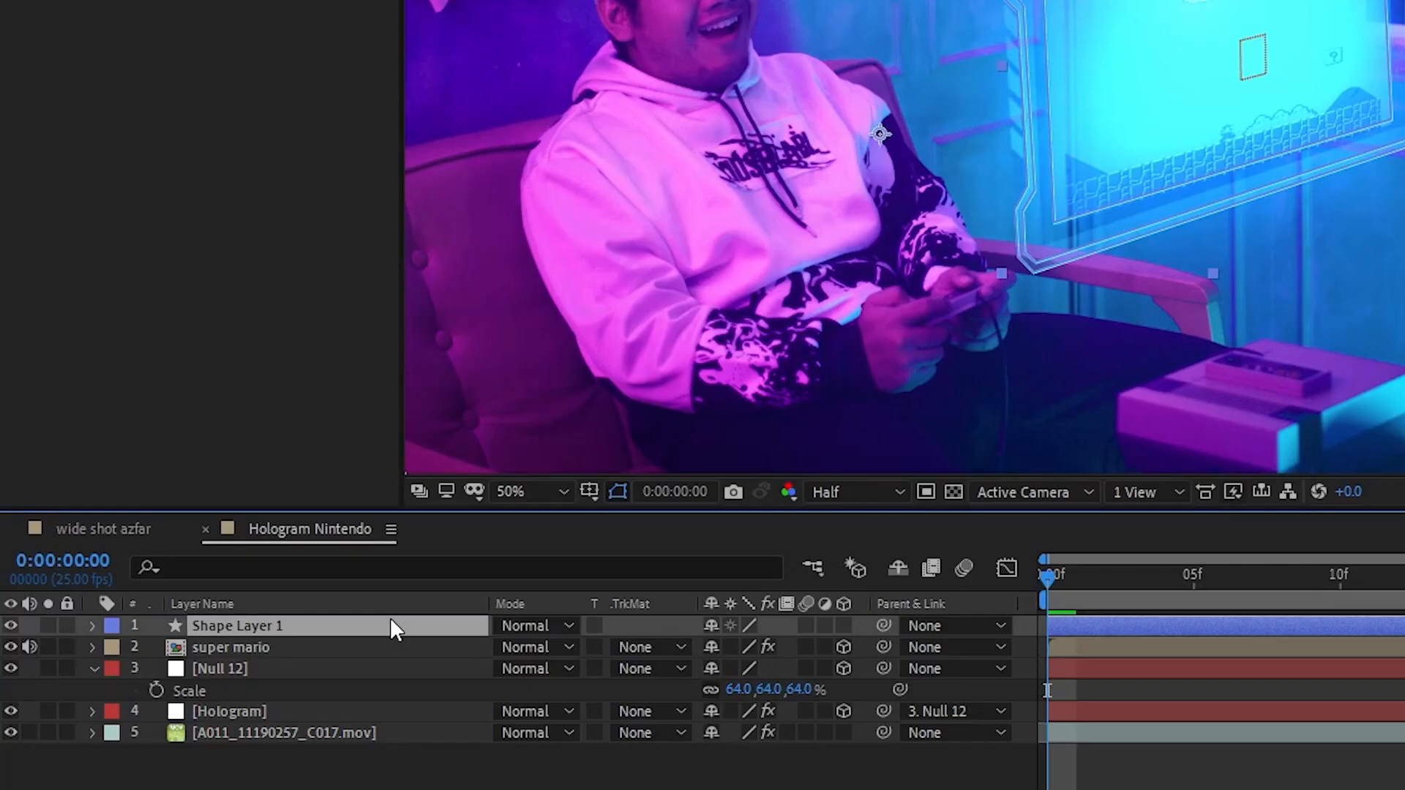
Step: Rename the shape layer holding the traced outlines as holo stroke
{"action": "right_click", "coordinate": [231, 572]}
{"action": "left_click", "coordinate": [273, 541]}
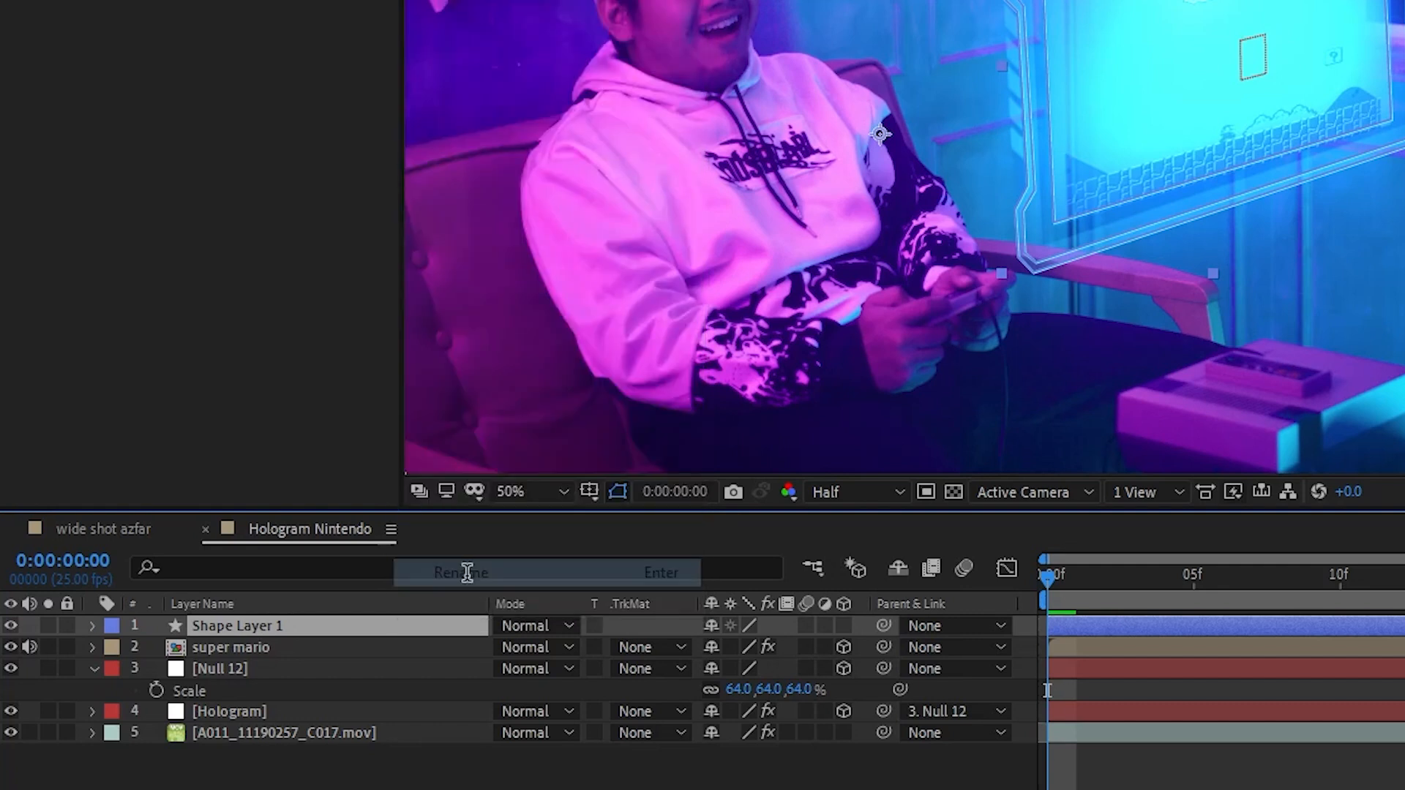
{"action": "type", "text": "holo stroke"}
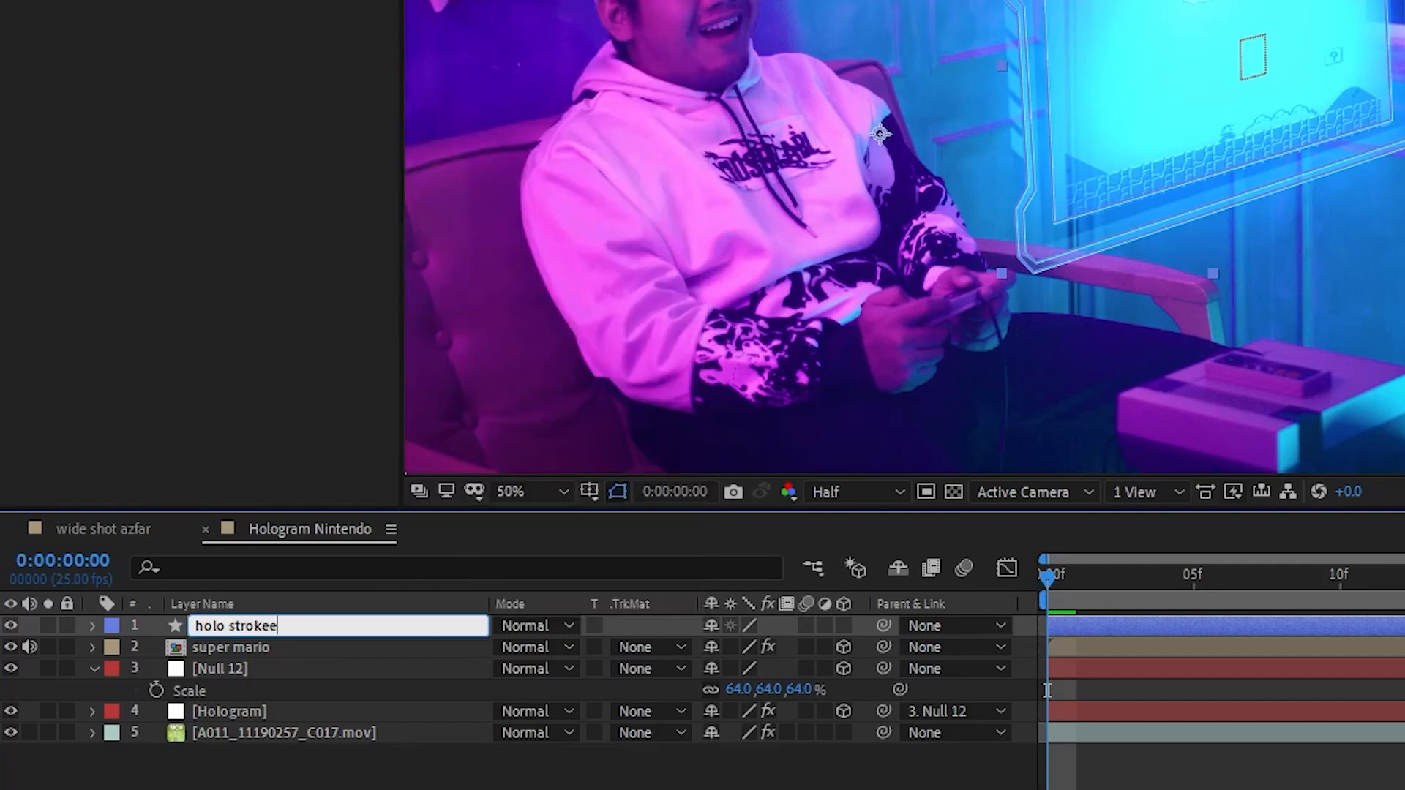
{"action": "key", "text": "Return"}
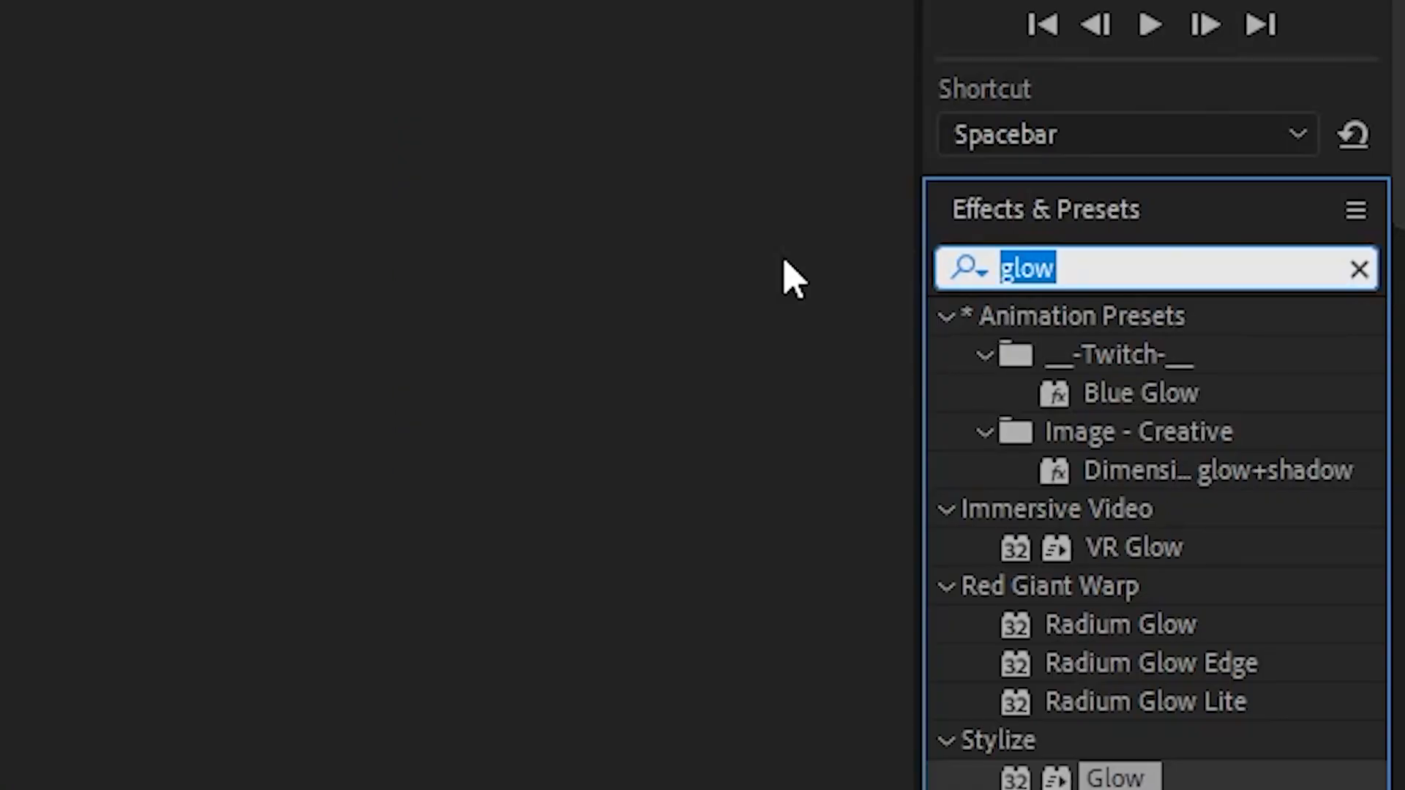
Step: Find the Gaussian Blur effect and apply it to the holo stroke layer with a blurriness of 7.6
{"action": "type", "text": "gauss"}
{"action": "mouse_move", "coordinate": [1129, 358]}
{"action": "left_mouse_down"}
{"action": "mouse_move", "coordinate": [1196, 363]}
{"action": "mouse_move", "coordinate": [809, 543]}
{"action": "mouse_move", "coordinate": [810, 575]}
{"action": "left_mouse_up"}
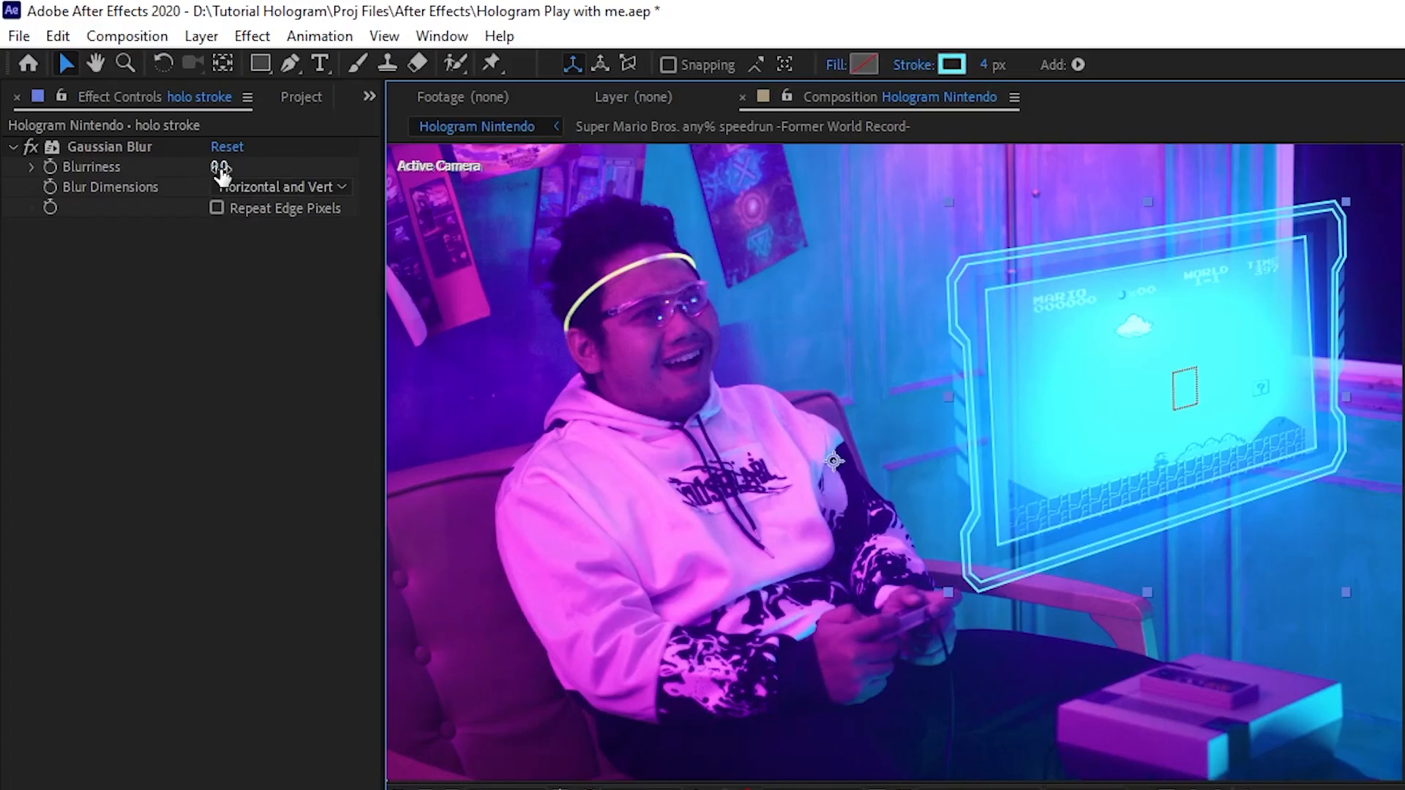
{"action": "left_click_drag", "start_coordinate": [136, 105], "coordinate": [191, 104]}
{"action": "left_click_drag", "start_coordinate": [310, 167], "coordinate": [306, 169]}
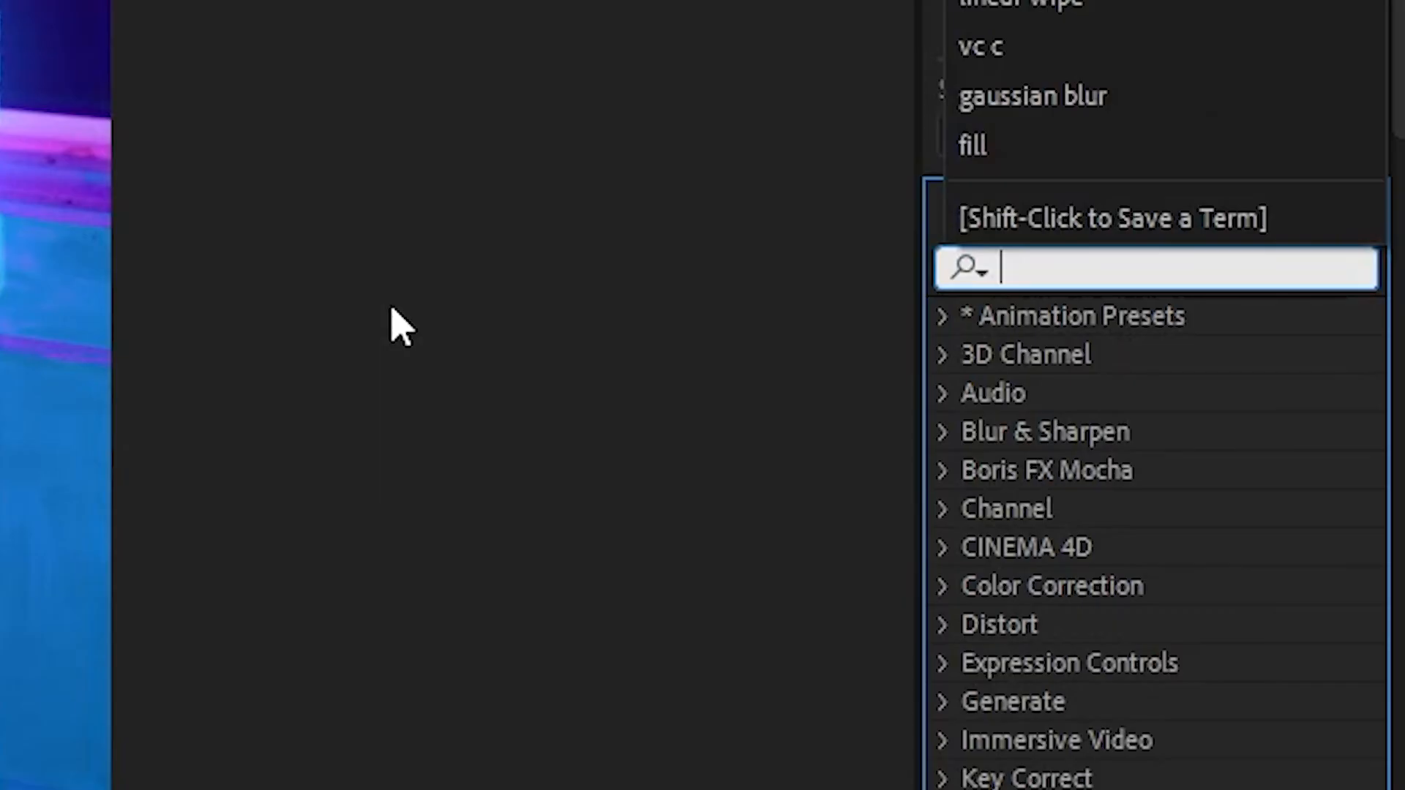
Step: Apply the Glow effect to holo stroke with radius 128 and intensity 0.2, and set its Gaussian Blur blurriness to 9.4
{"action": "type", "text": "glow"}
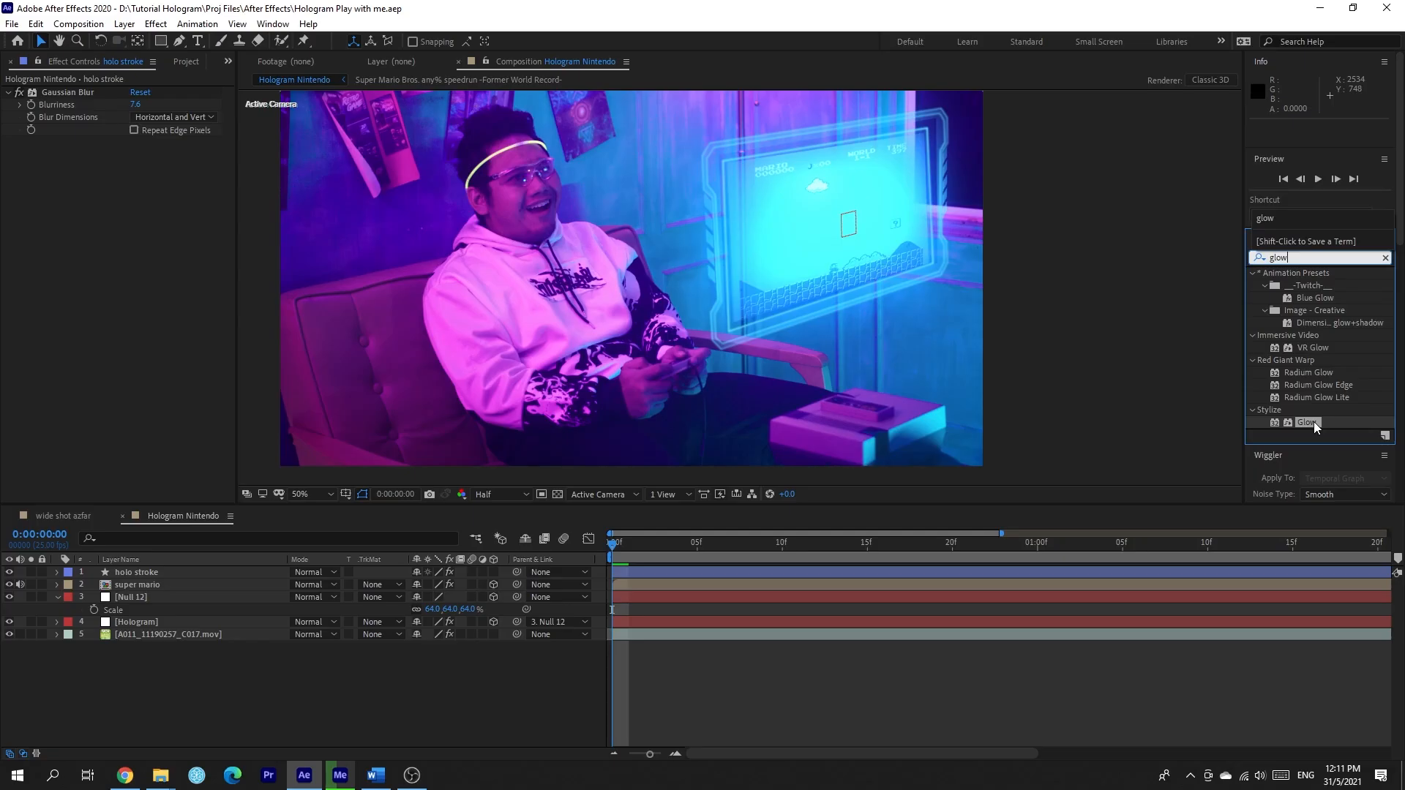
{"action": "mouse_move", "coordinate": [1115, 777]}
{"action": "left_mouse_down"}
{"action": "mouse_move", "coordinate": [146, 606]}
{"action": "mouse_move", "coordinate": [170, 578]}
{"action": "left_mouse_up"}
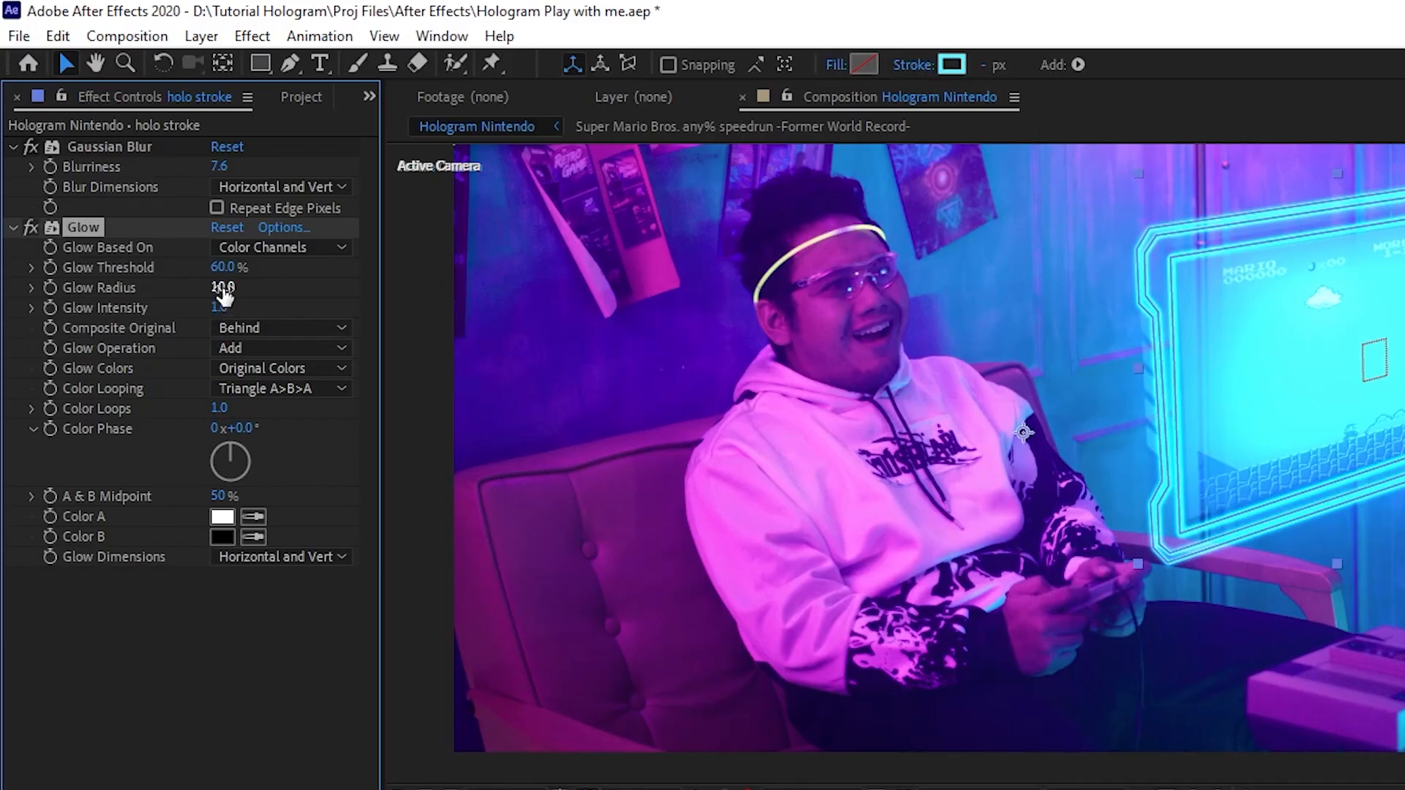
{"action": "left_click_drag", "start_coordinate": [223, 292], "coordinate": [310, 291]}
{"action": "left_click", "coordinate": [222, 308]}
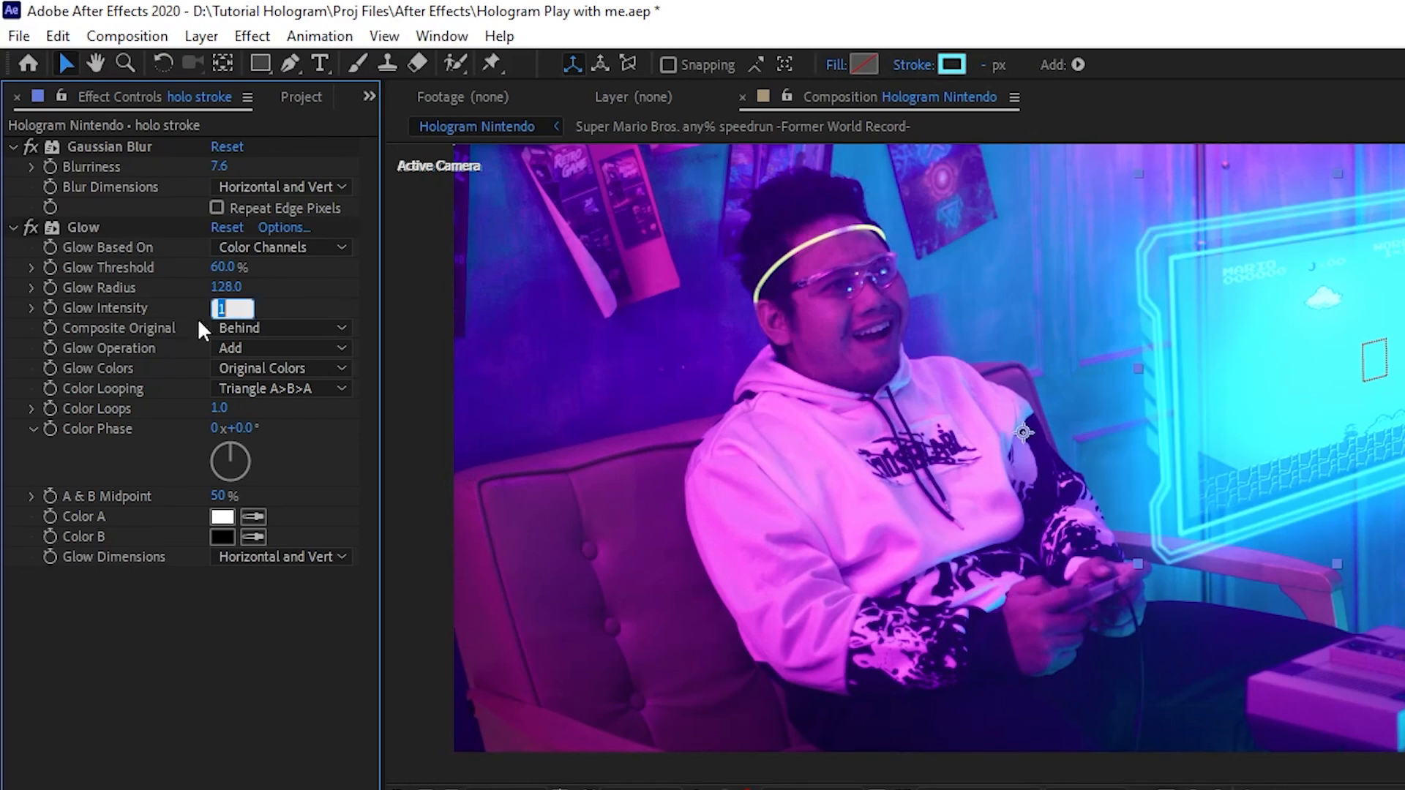
{"action": "type", "text": "0.3"}
{"action": "key", "text": "Return"}
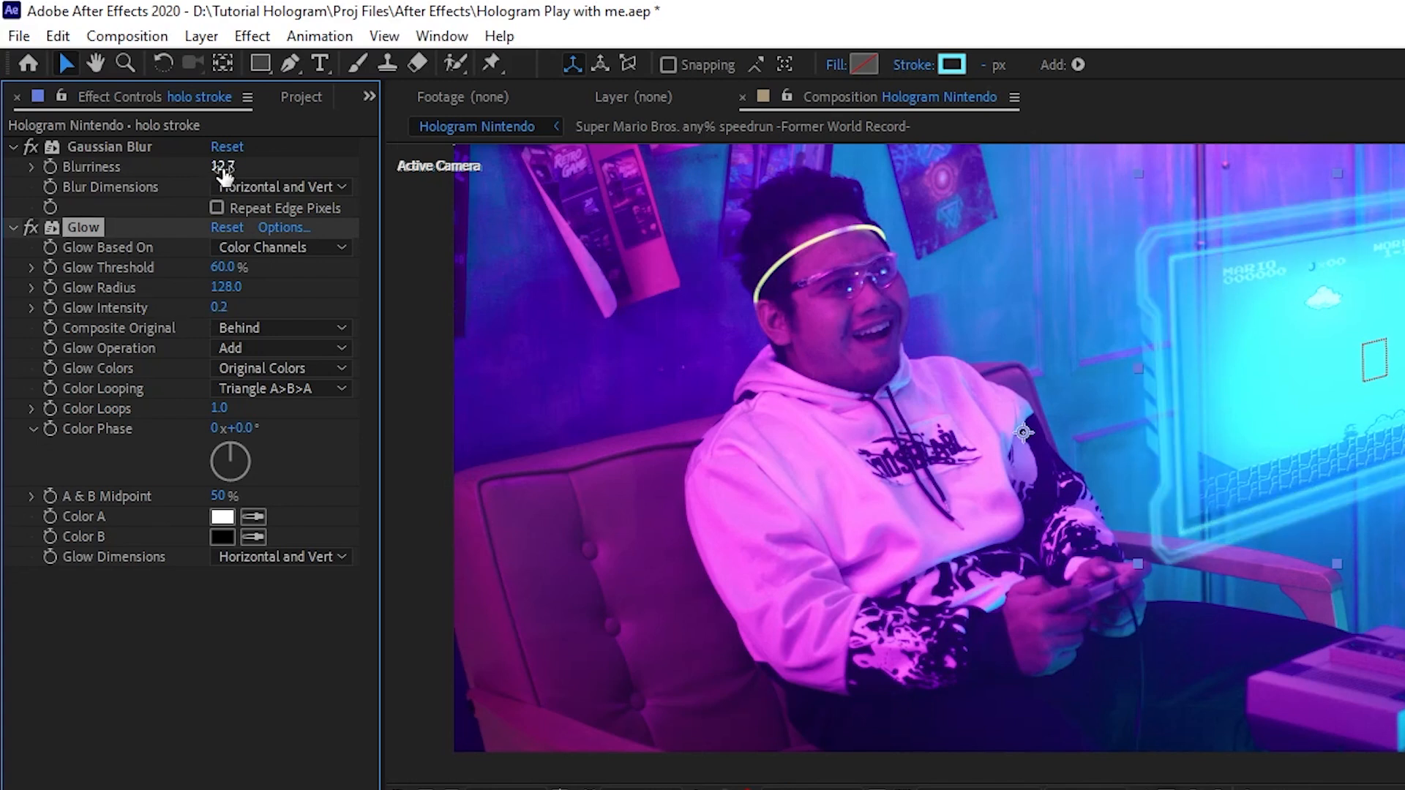
{"action": "left_click_drag", "start_coordinate": [221, 173], "coordinate": [193, 175]}
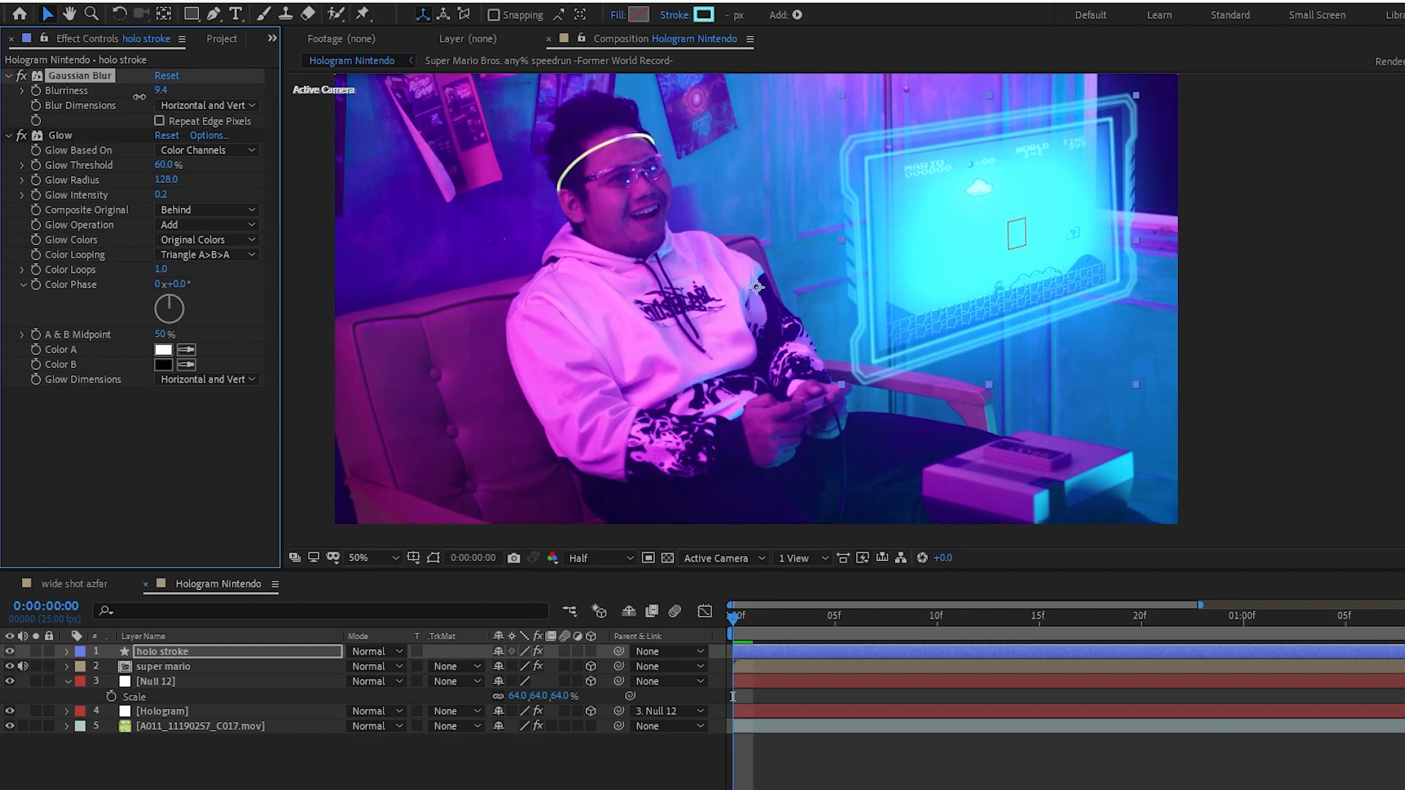
Step: Create a white 1920 x 1080 px solid named light
{"action": "key", "text": "ctrl+y"}
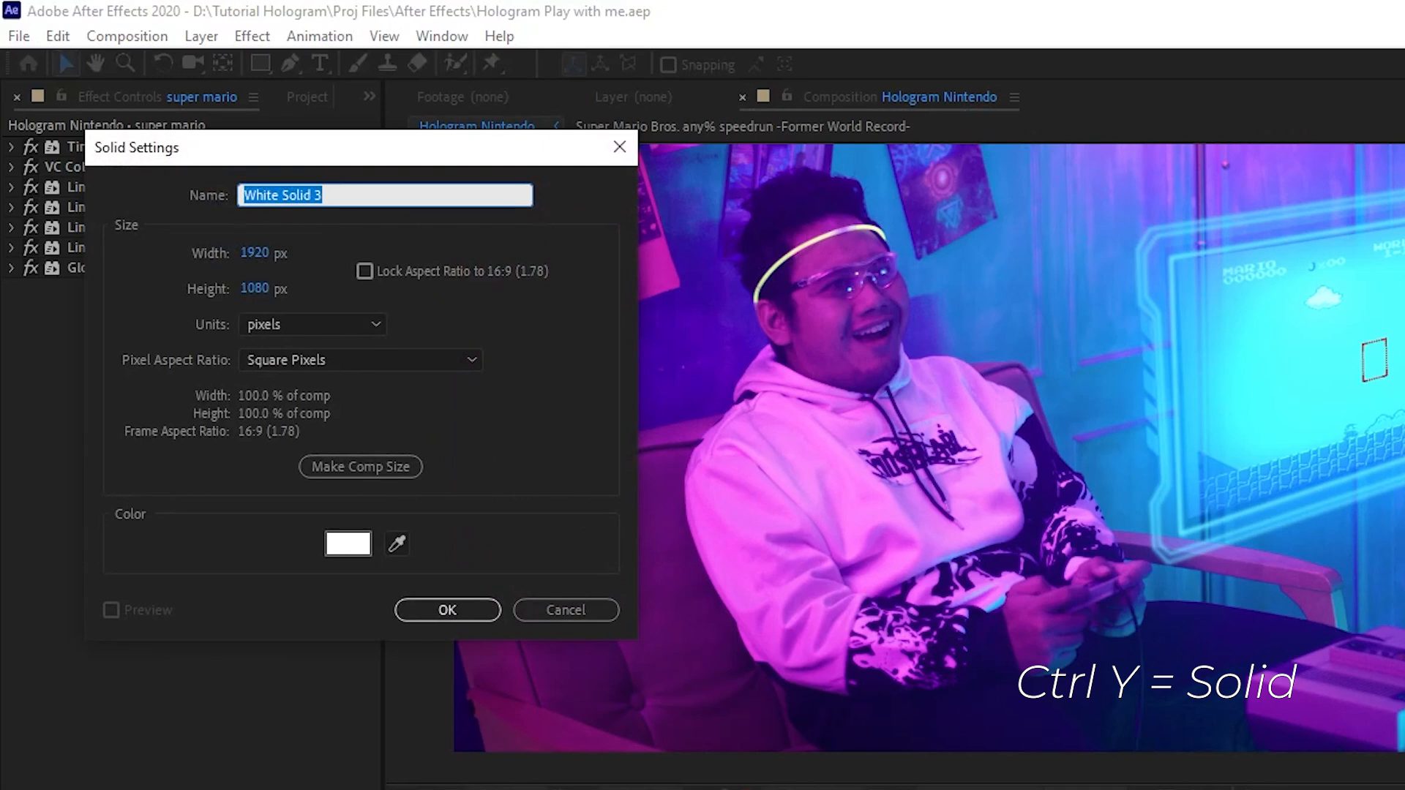
{"action": "type", "text": "light"}
{"action": "left_click", "coordinate": [442, 609]}
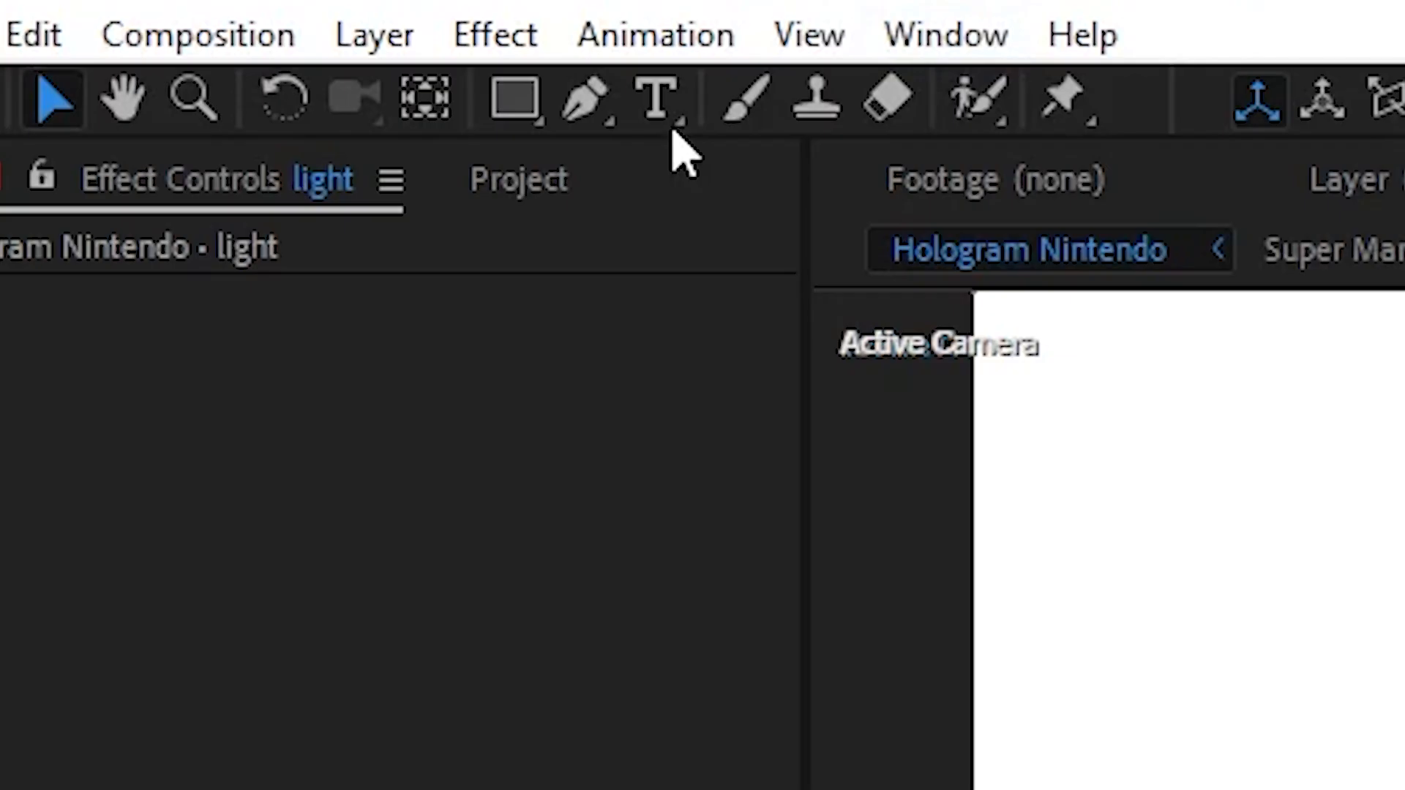
Step: Apply the Video Copilot Optical Flares effect to the light solid
{"action": "left_click", "coordinate": [483, 36]}
{"action": "mouse_move", "coordinate": [805, 789]}
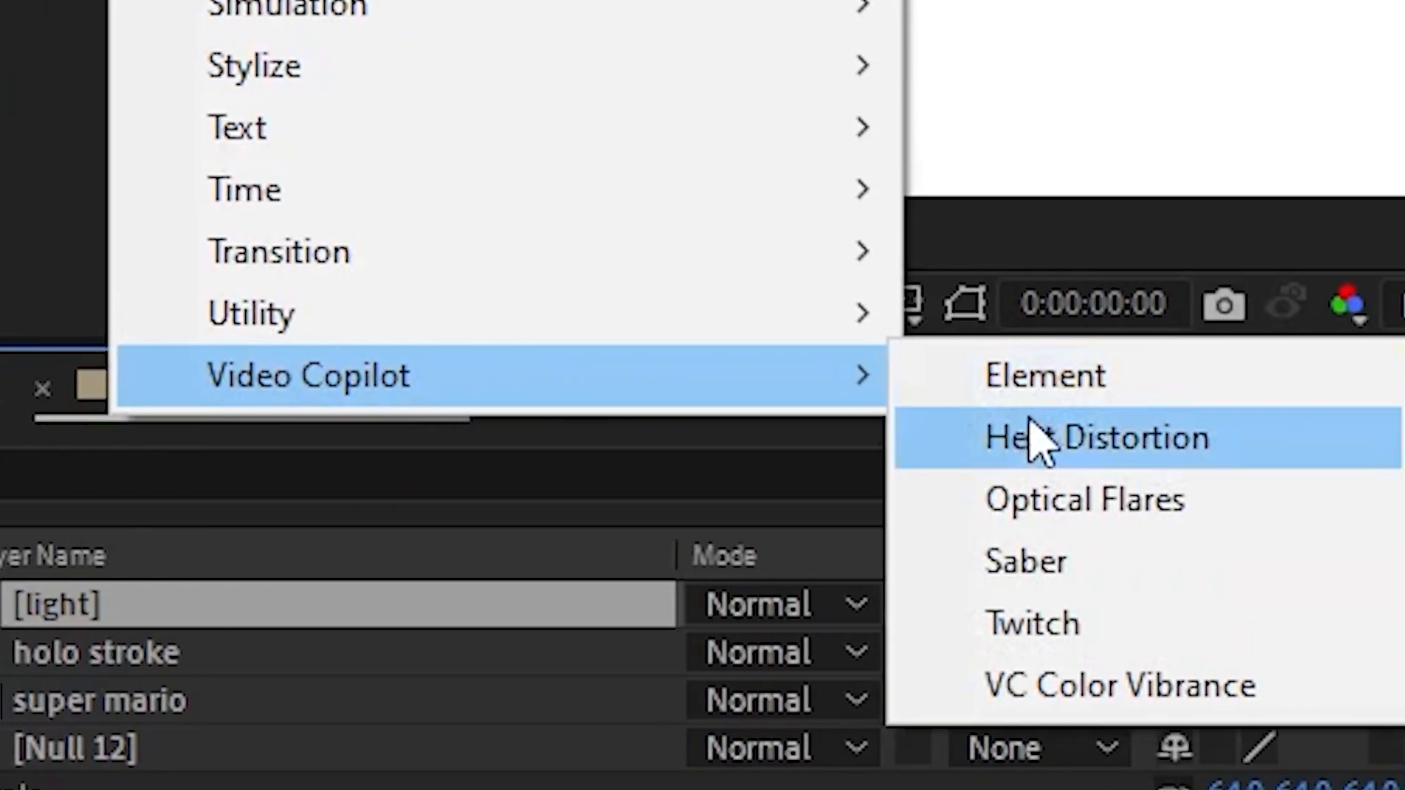
{"action": "left_click", "coordinate": [1083, 500]}
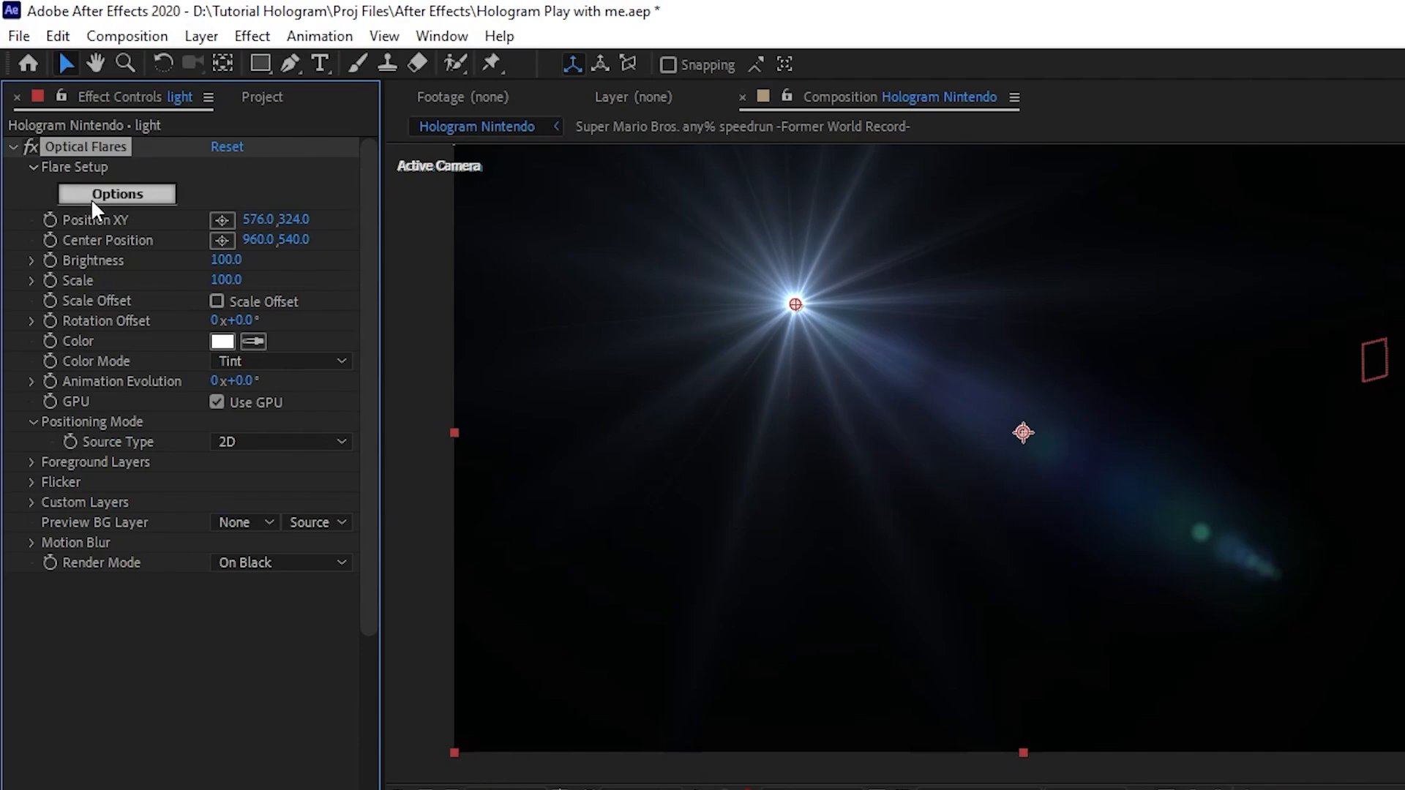
Step: In the Optical Flares options, clear the whole default flare and load the Green Spot Light preset from the Light presets
{"action": "left_click", "coordinate": [93, 196]}
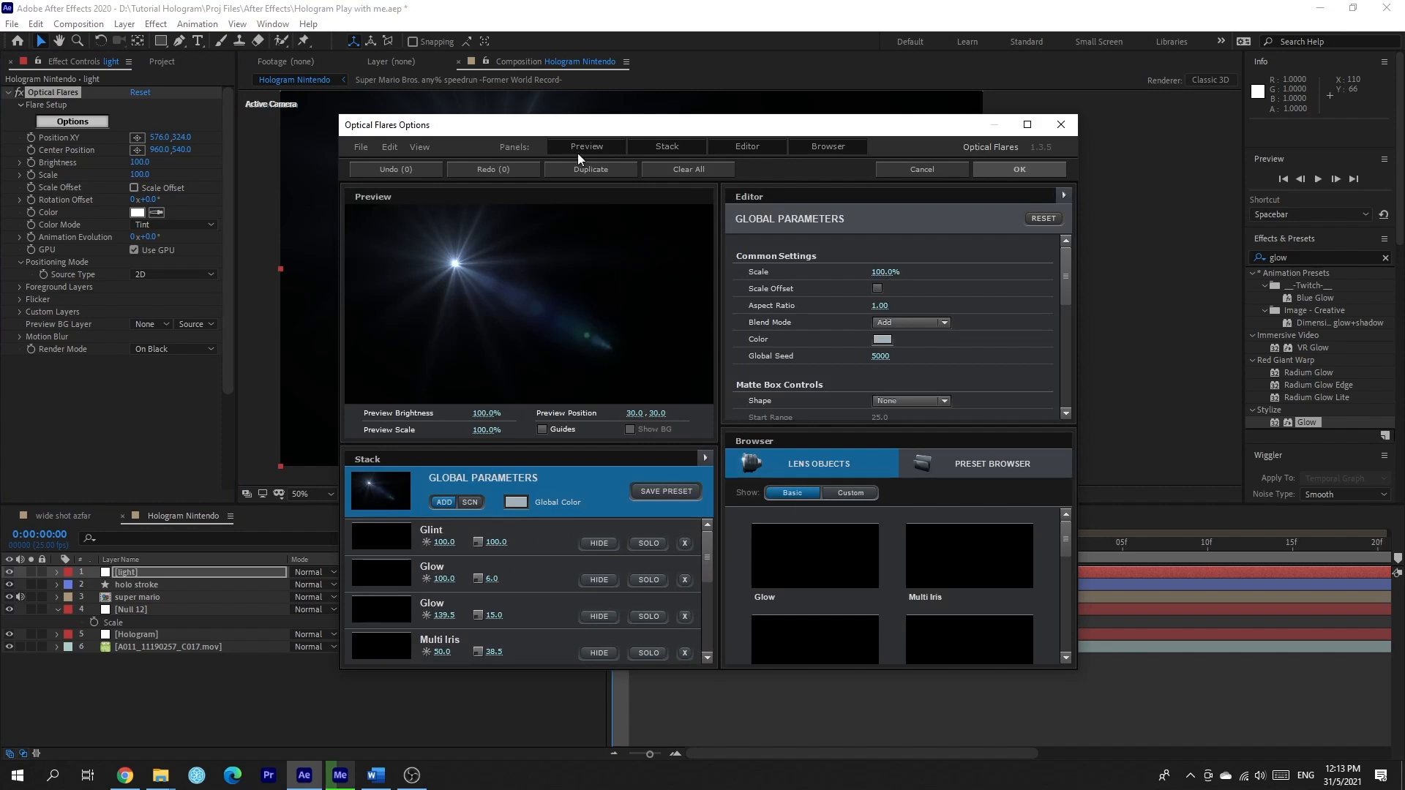
{"action": "left_click", "coordinate": [724, 173]}
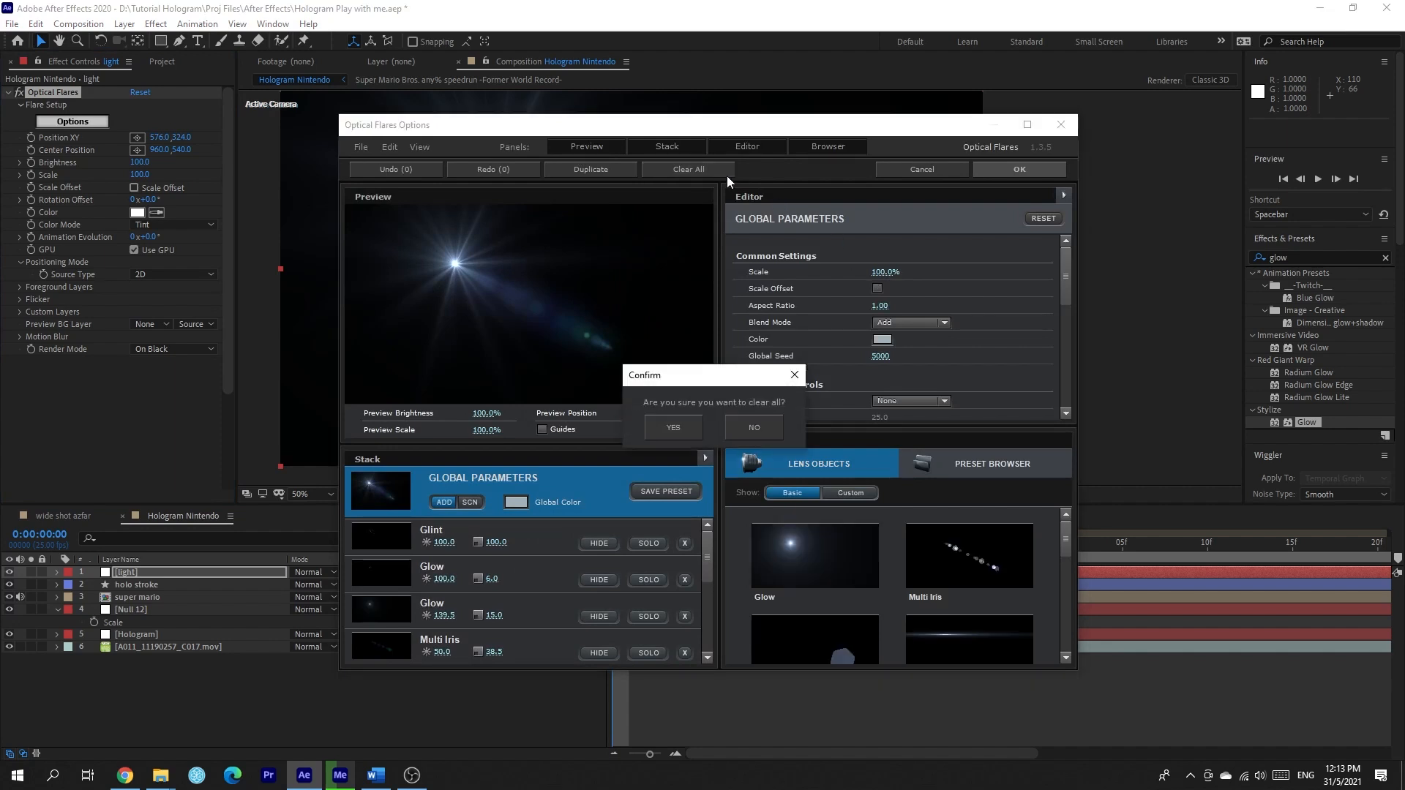
{"action": "left_click", "coordinate": [672, 428]}
{"action": "left_click", "coordinate": [1016, 466]}
{"action": "double_click", "coordinate": [995, 562]}
{"action": "scroll", "coordinate": [978, 565], "scroll_direction": "down", "scroll_amount": 3}
{"action": "left_click", "coordinate": [977, 565]}
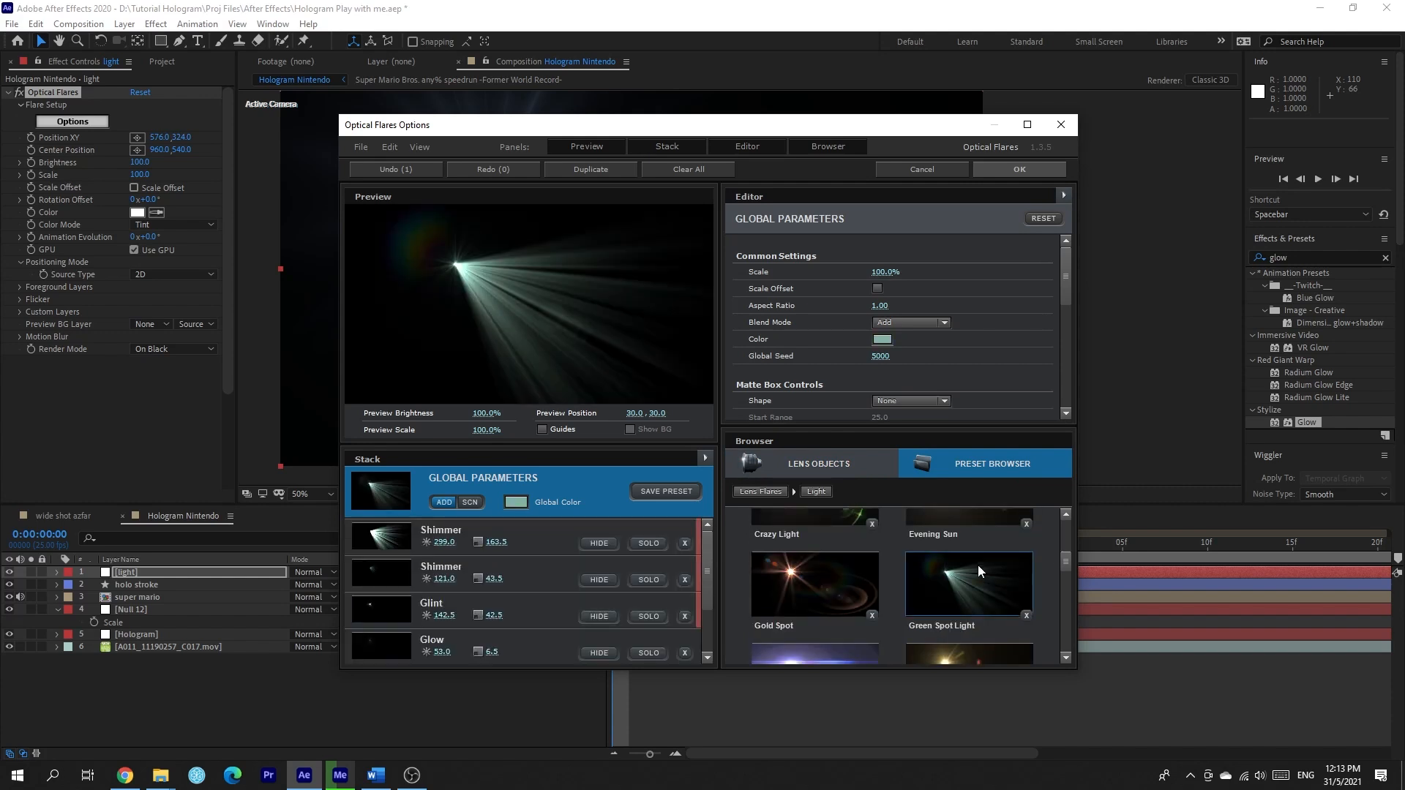
Step: Accept the Green Spot Light flare settings and set the light layer's blend mode to Screen
{"action": "left_click", "coordinate": [1021, 172]}
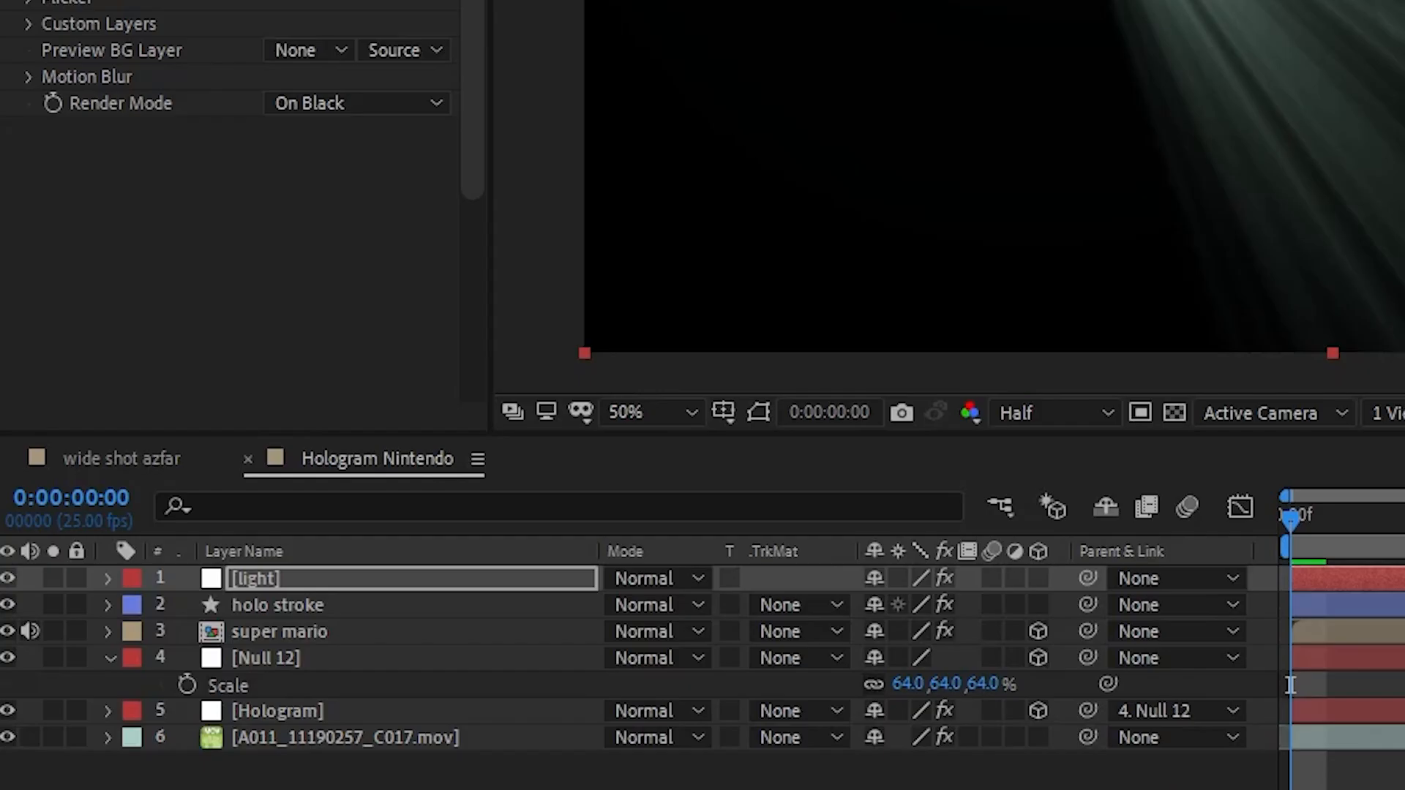
{"action": "left_click", "coordinate": [690, 580]}
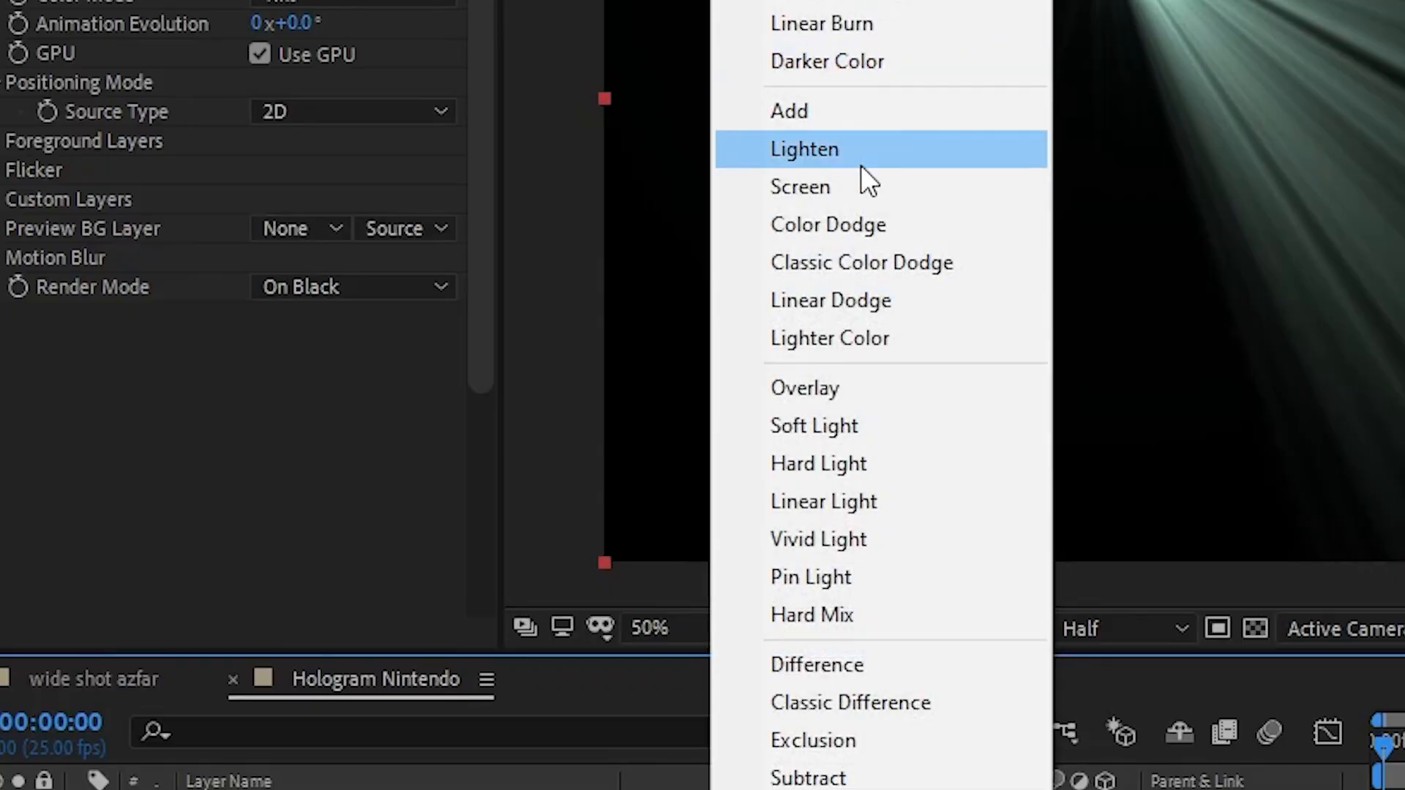
{"action": "left_click", "coordinate": [872, 187]}
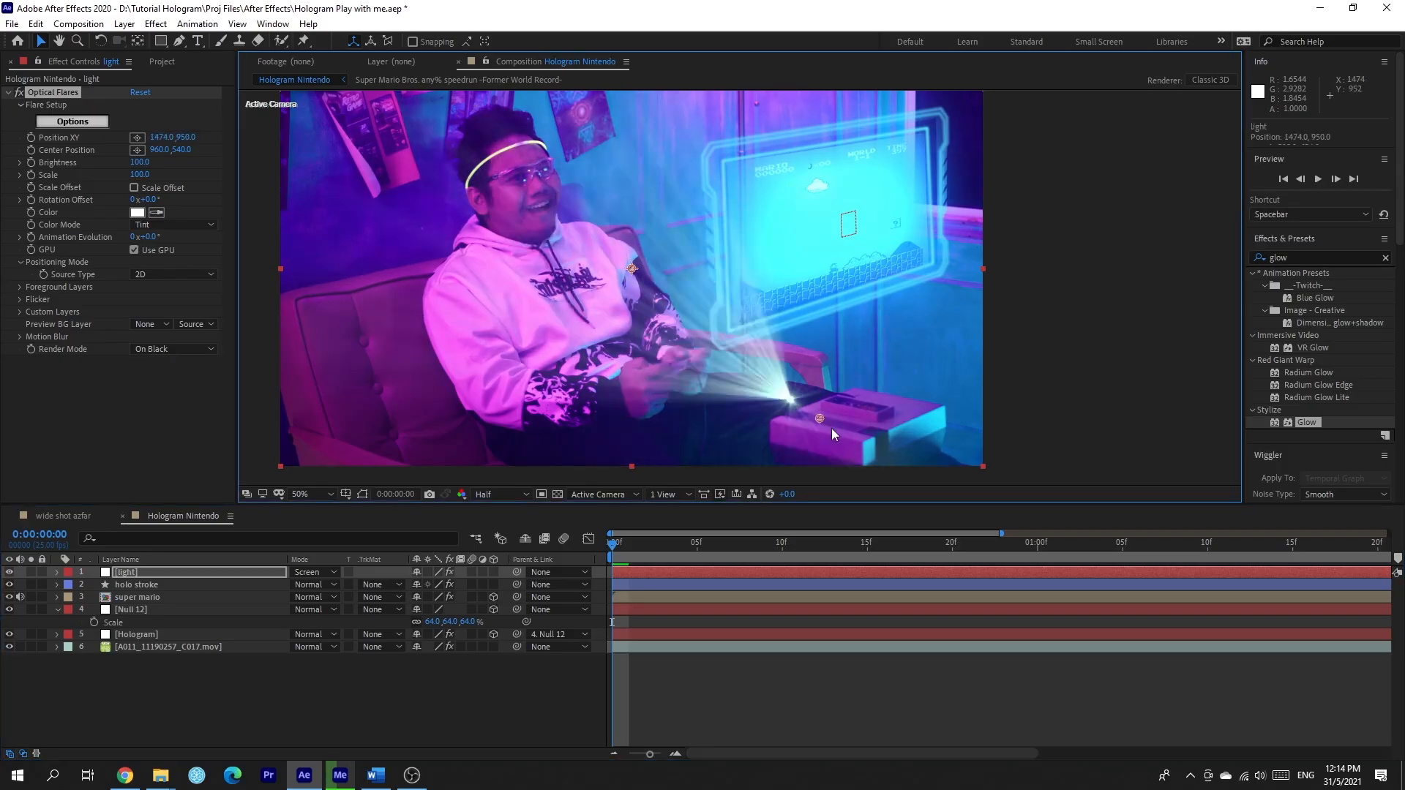
Step: Move the flare's source onto the projector box at 1684, 1012 and set the Optical Flares scale to 150
{"action": "left_click_drag", "start_coordinate": [831, 429], "coordinate": [888, 442]}
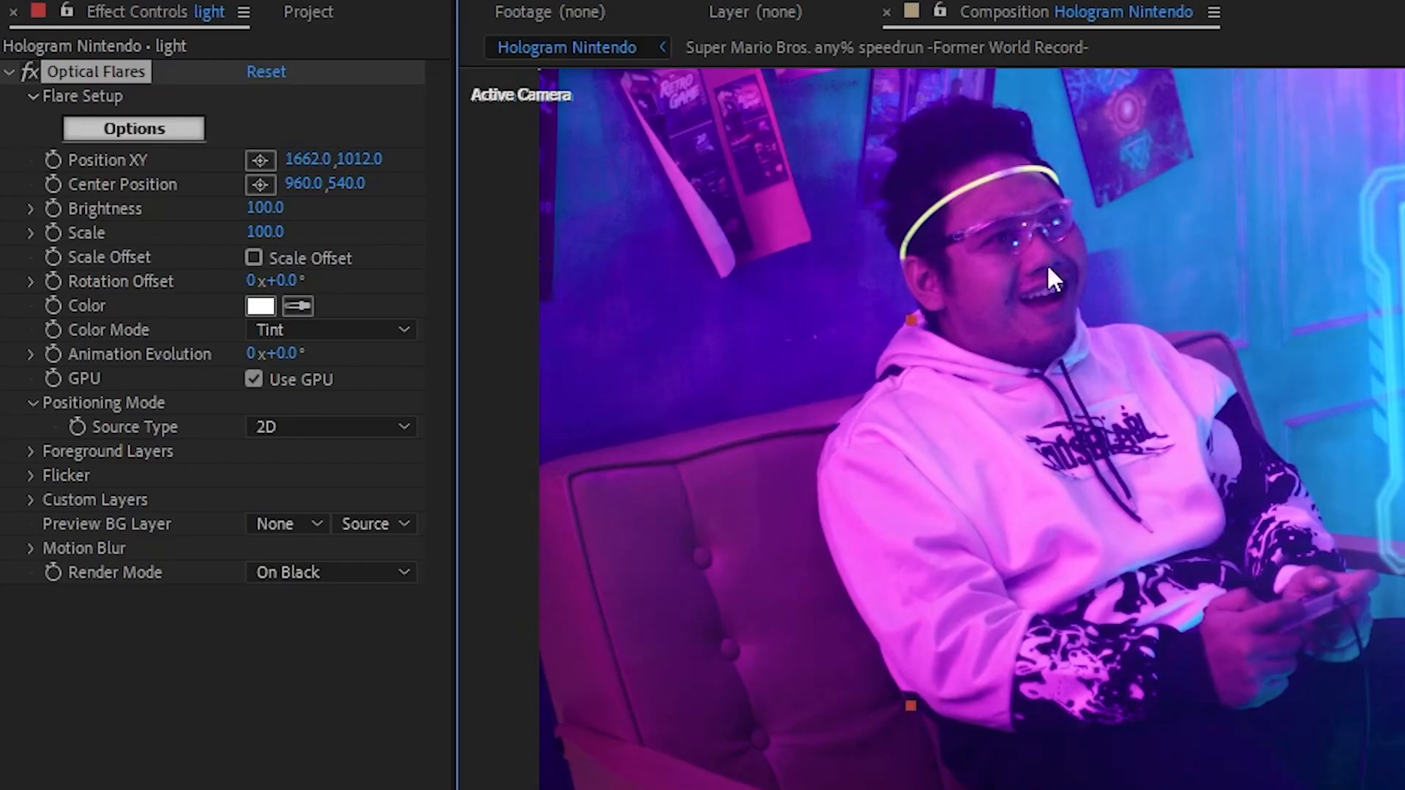
{"action": "type", "text": "150"}
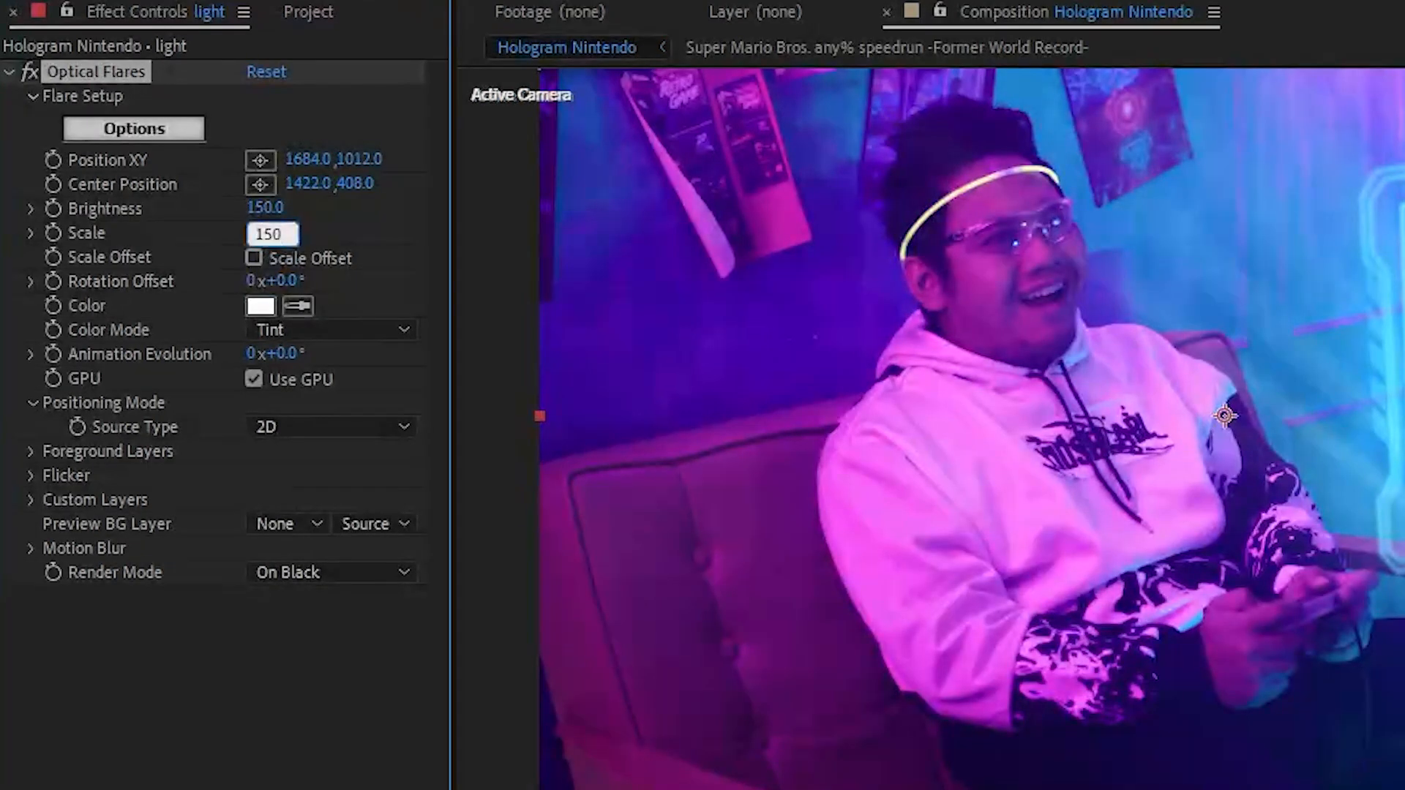
{"action": "key", "text": "Return"}
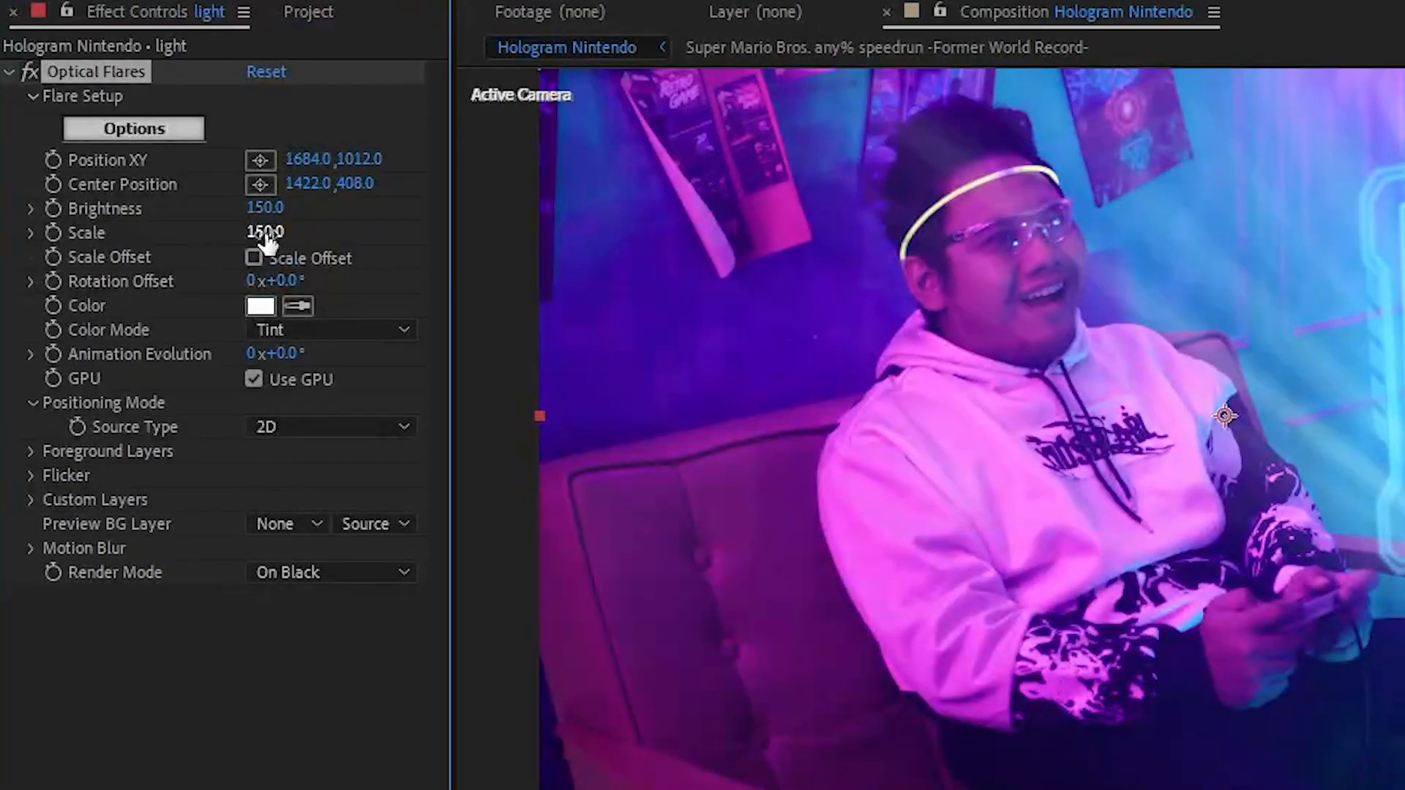
Step: Set the flare's flicker to speed 100, amount 96 and random seed 800, and tint its color light blue 1BCCFF
{"action": "left_click", "coordinate": [32, 482]}
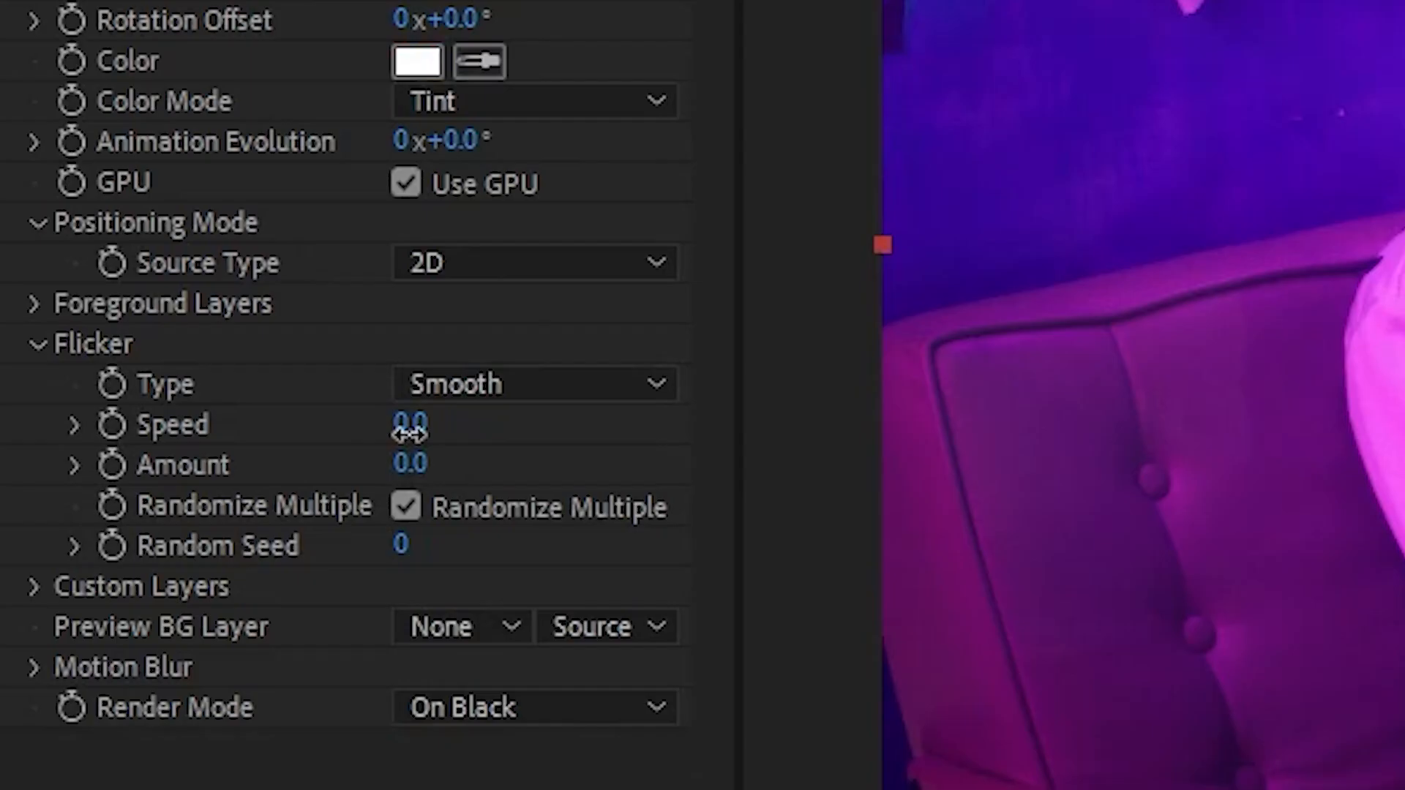
{"action": "left_click", "coordinate": [219, 522]}
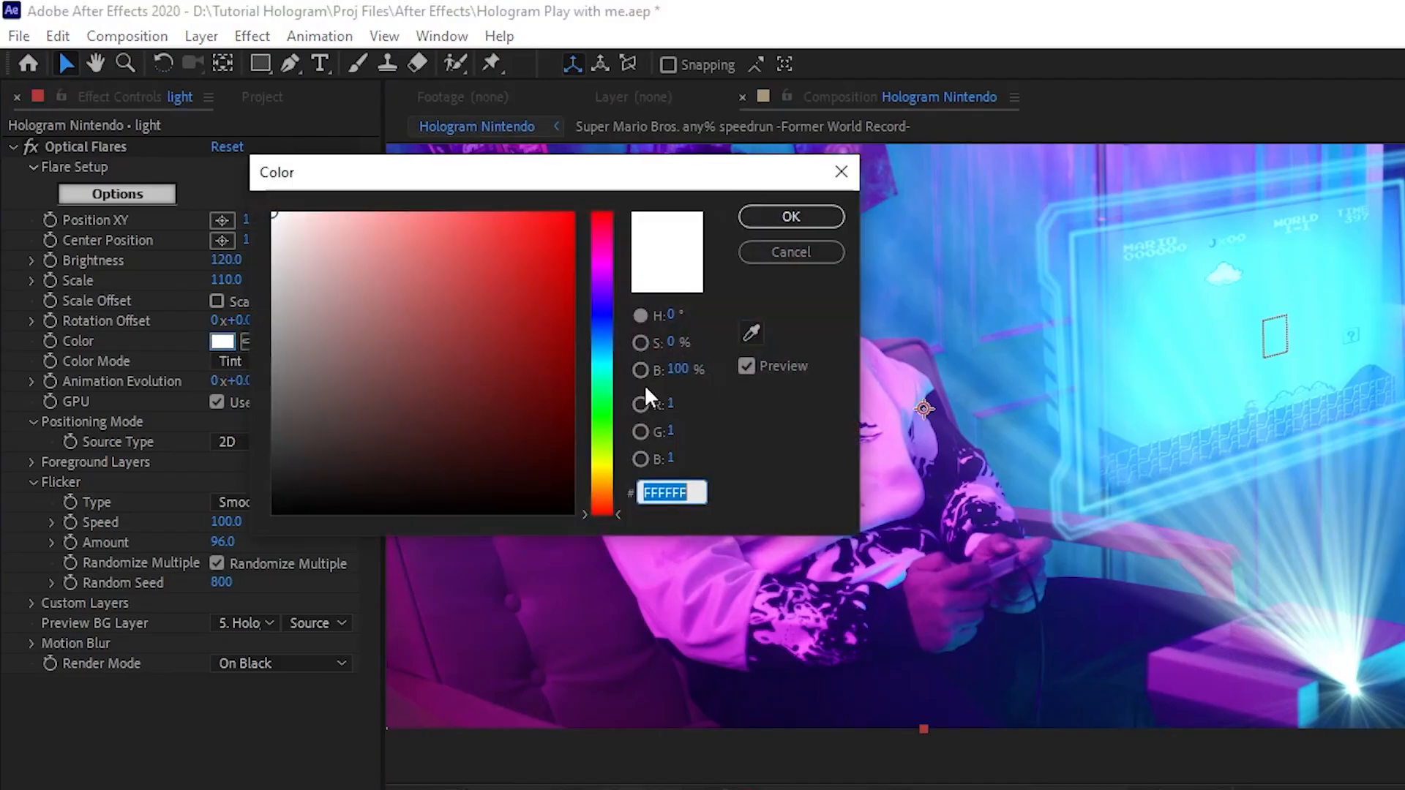
{"action": "left_click", "coordinate": [606, 361]}
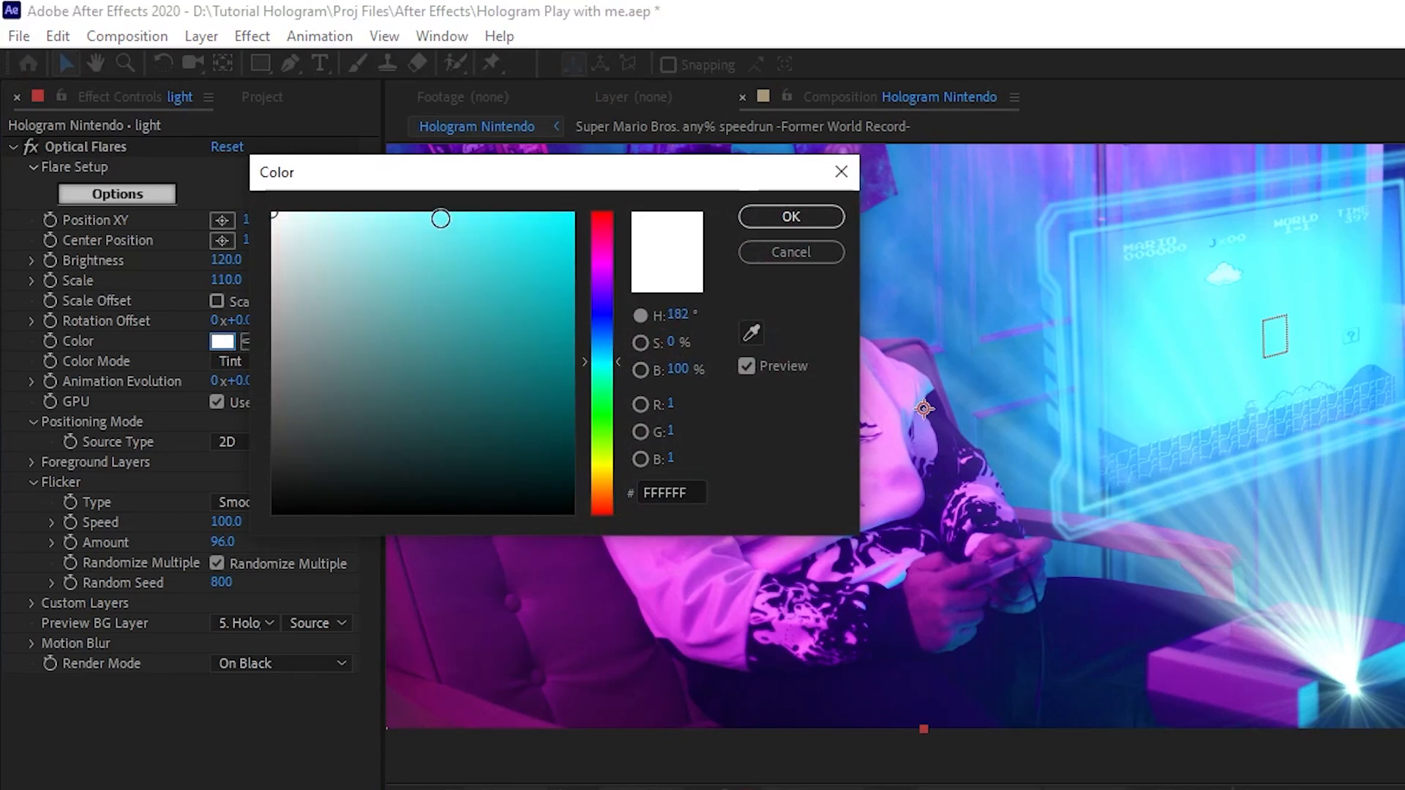
{"action": "left_click", "coordinate": [541, 214]}
{"action": "left_click", "coordinate": [606, 352]}
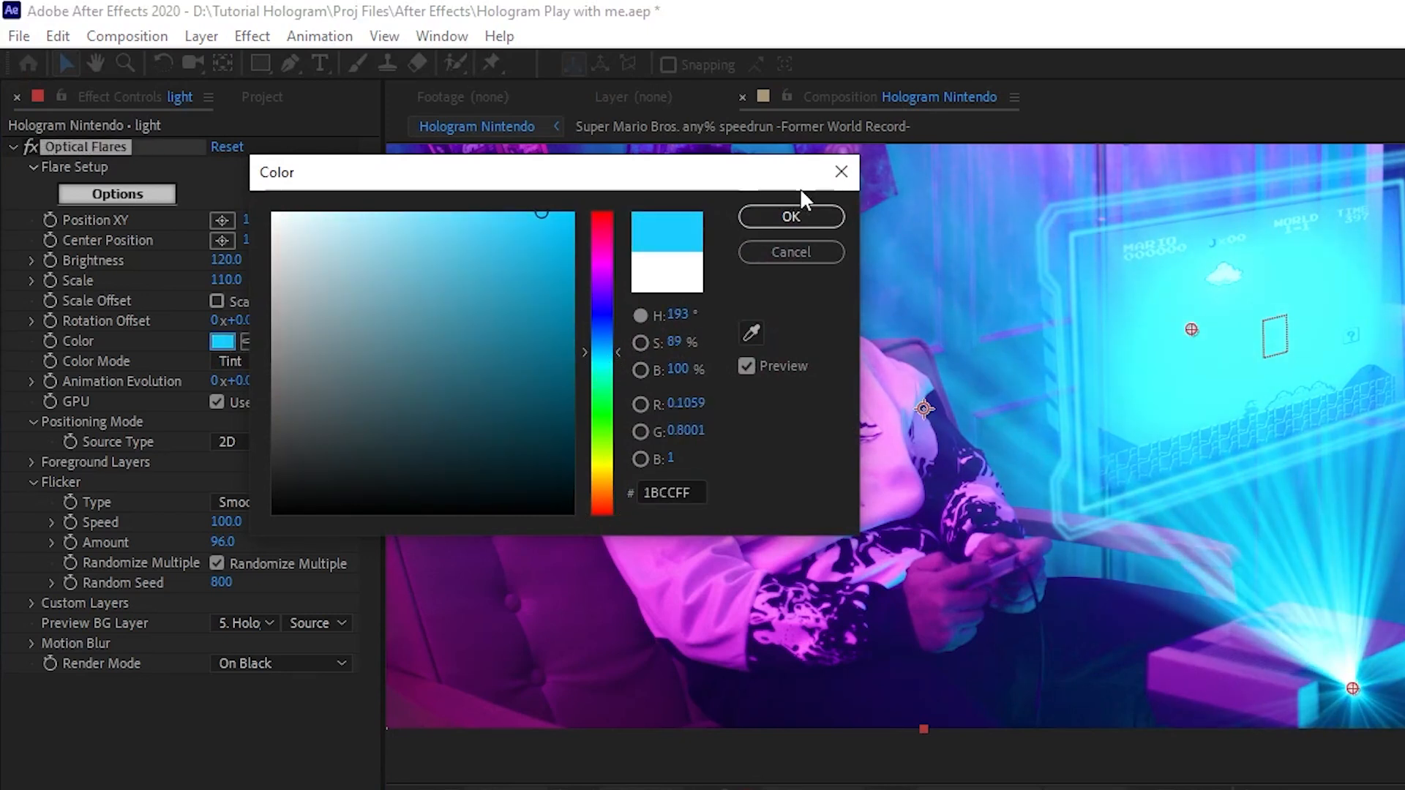
{"action": "left_click", "coordinate": [791, 217]}
Step: Apply the Compound Blur effect to the light layer and set its maximum blur to 2
{"action": "type", "text": "ompo"}
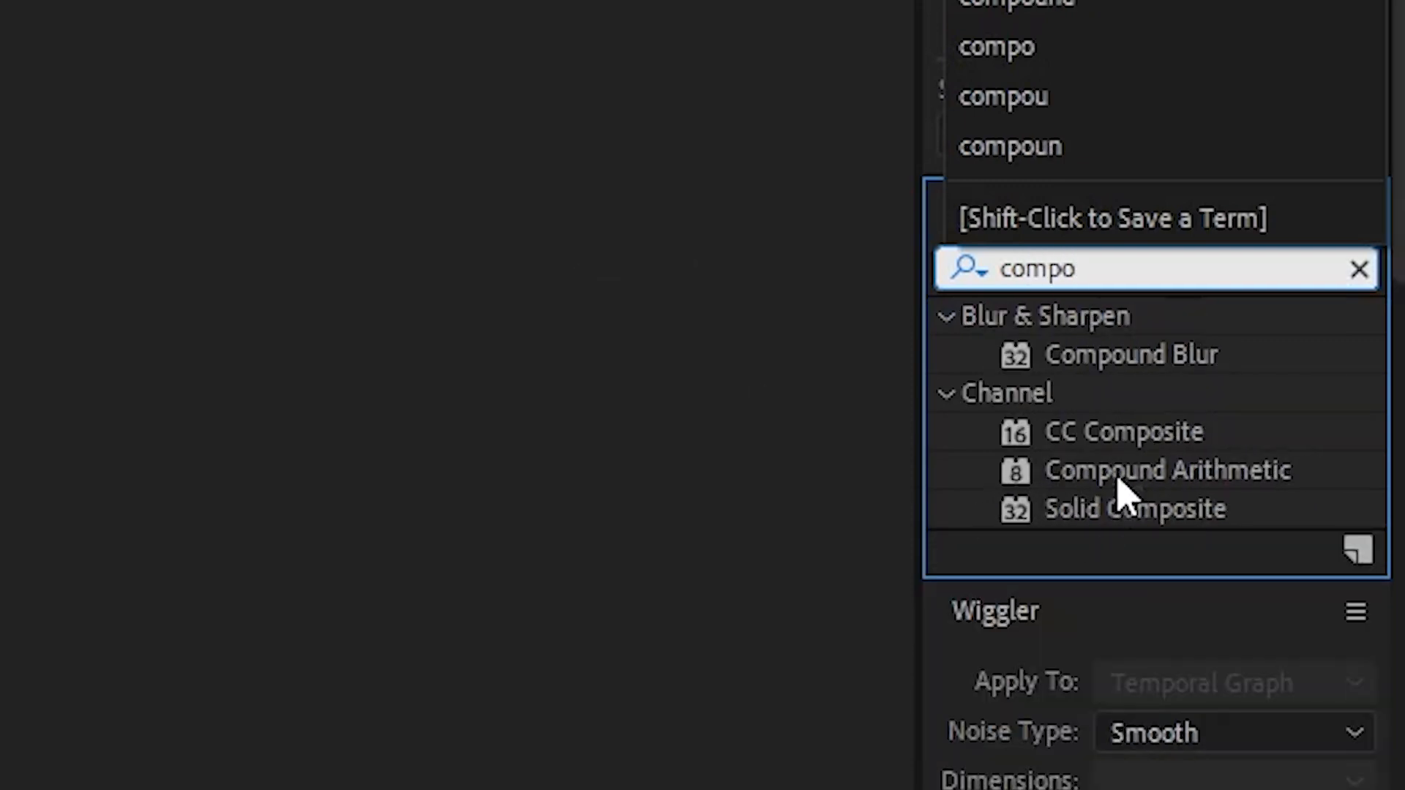
{"action": "left_click", "coordinate": [1136, 360]}
{"action": "left_click_drag", "start_coordinate": [1134, 357], "coordinate": [212, 572]}
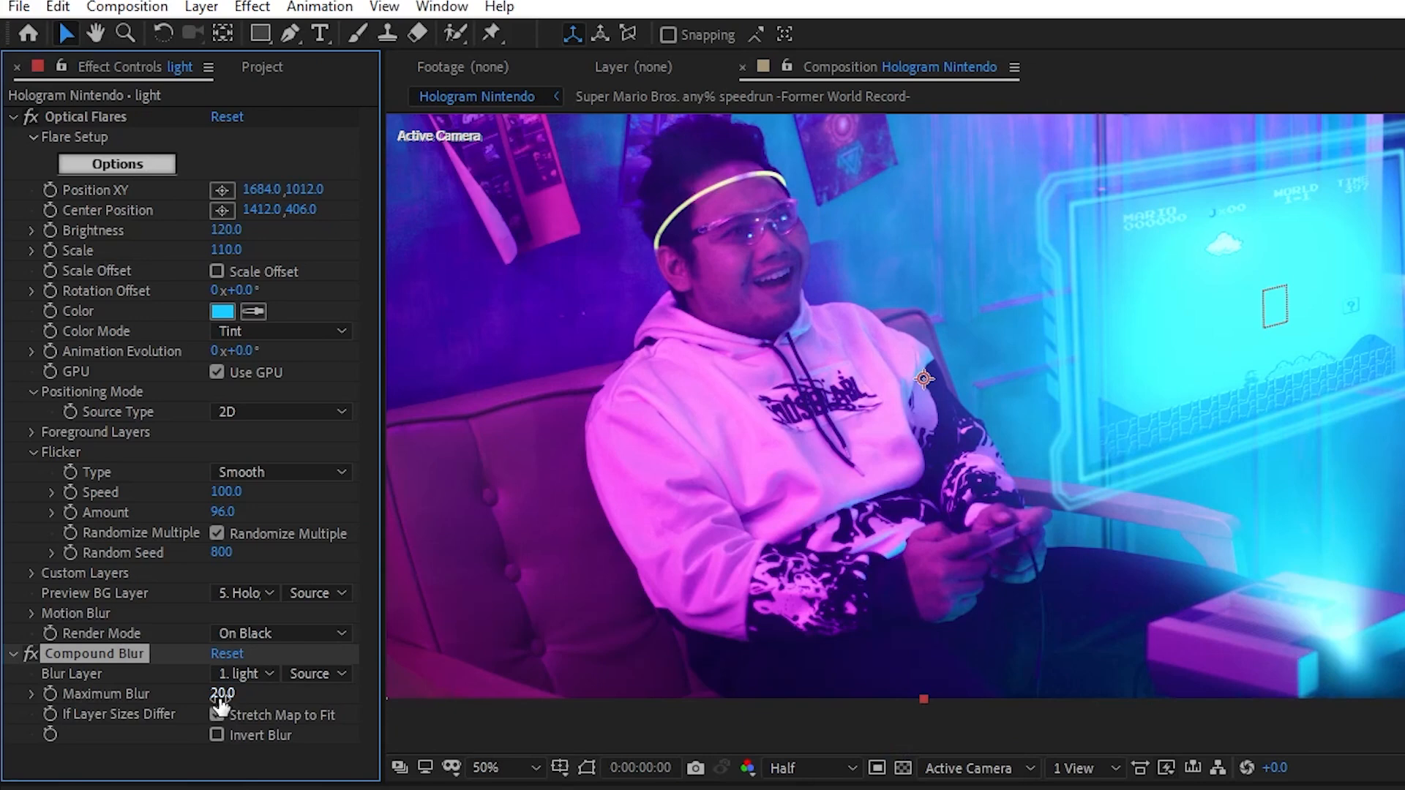
{"action": "left_click_drag", "start_coordinate": [136, 451], "coordinate": [128, 455]}
{"action": "left_click_drag", "start_coordinate": [207, 704], "coordinate": [200, 706]}
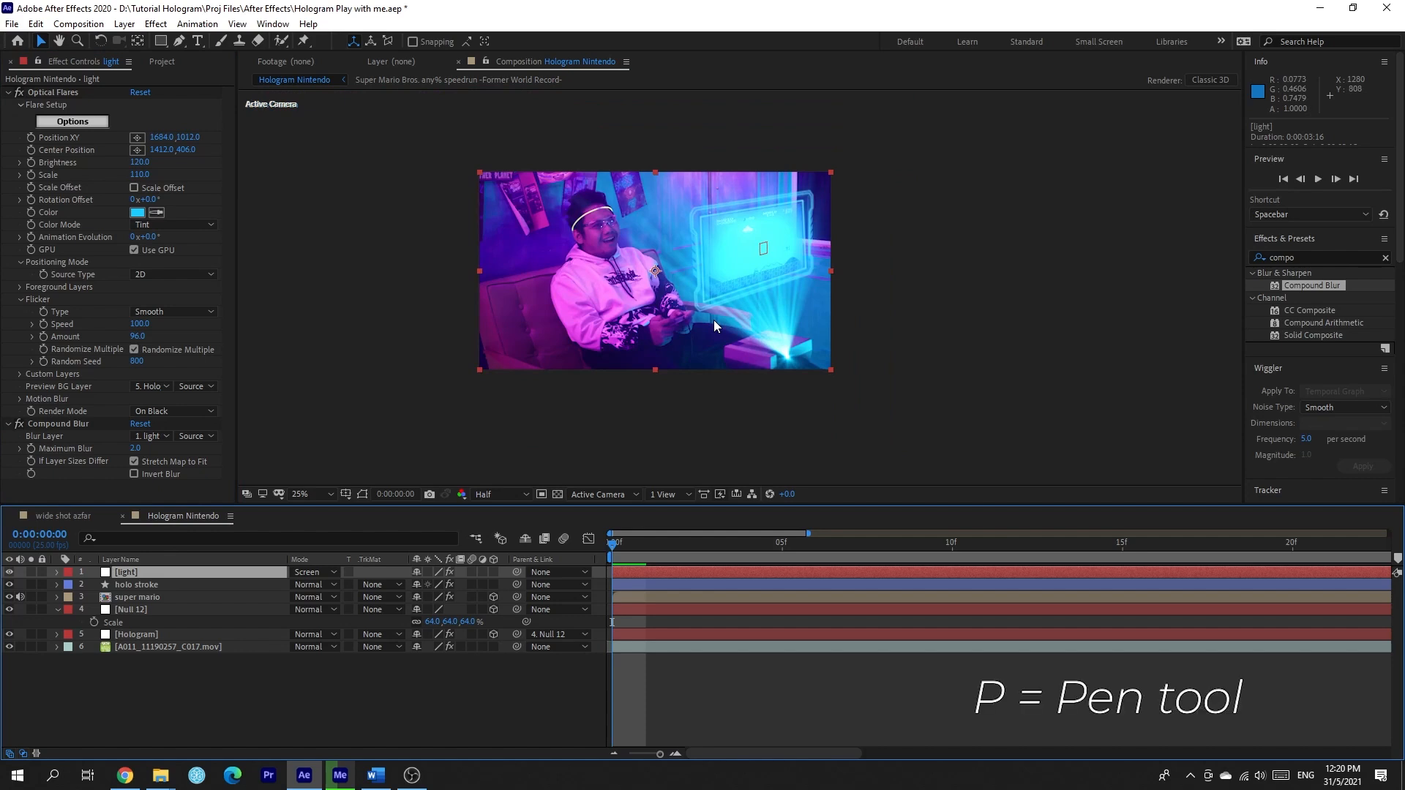
Step: Draw a closed Pen tool mask on the light layer around the hologram screen and the light beam down to the projector
{"action": "key", "text": "p"}
{"action": "left_click", "coordinate": [802, 387]}
{"action": "left_click", "coordinate": [697, 310]}
{"action": "left_click", "coordinate": [689, 213]}
{"action": "left_click", "coordinate": [808, 192]}
{"action": "left_click", "coordinate": [812, 273]}
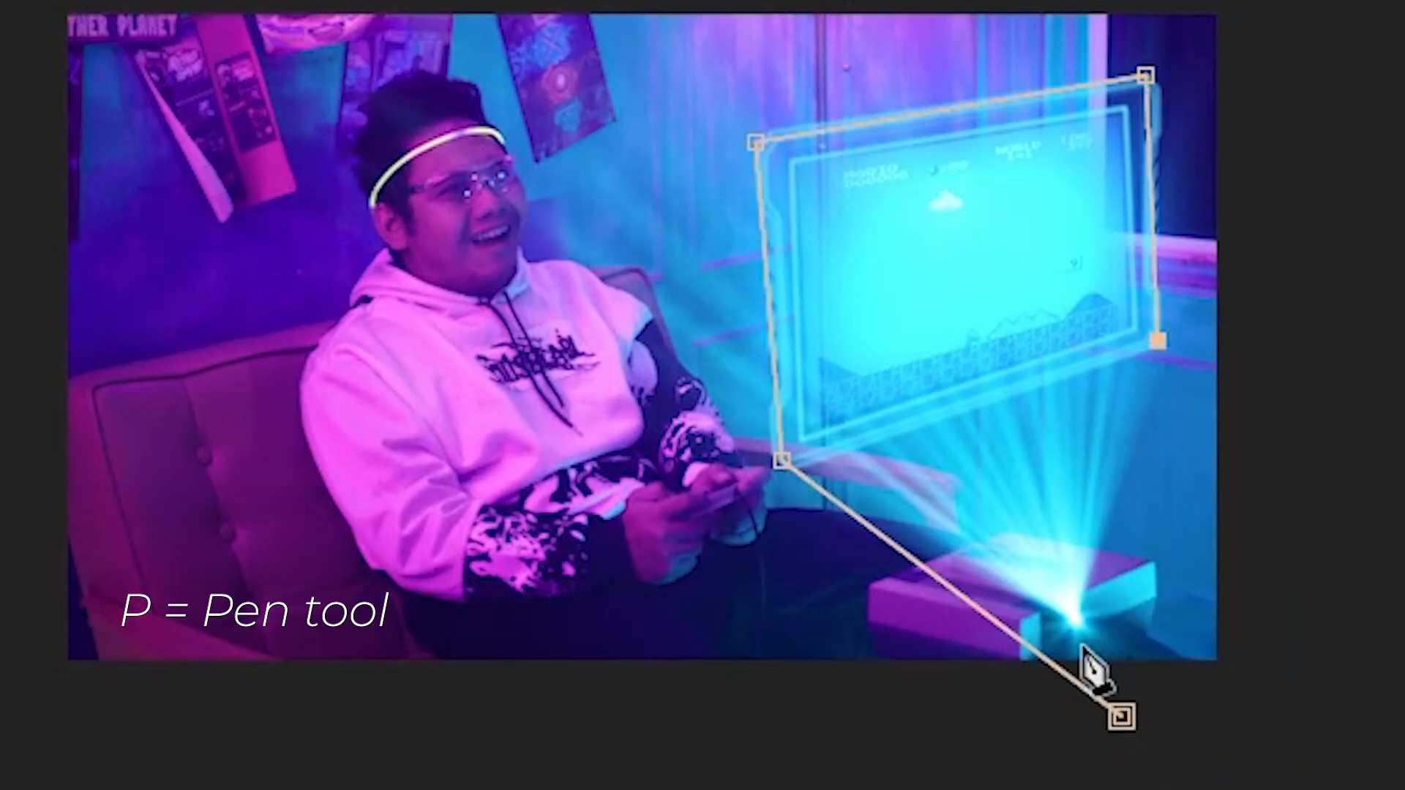
{"action": "left_click", "coordinate": [1119, 714]}
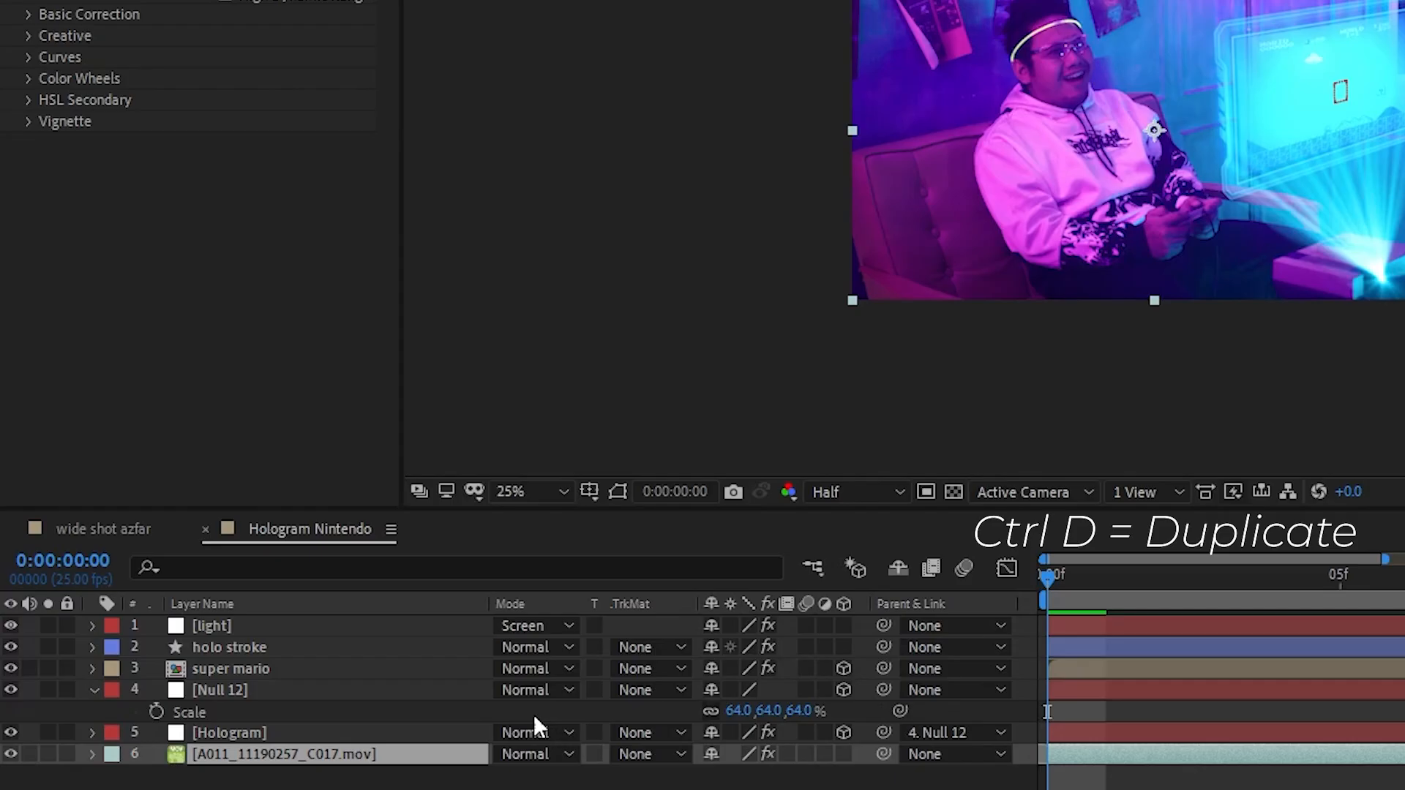
Step: Duplicate the A011_11190257_C017.mov footage layer and rename the copy nintendo
{"action": "left_click", "coordinate": [359, 758]}
{"action": "key", "text": "ctrl+d"}
{"action": "right_click", "coordinate": [356, 749]}
{"action": "left_click", "coordinate": [450, 697]}
{"action": "type", "text": "nintendo"}
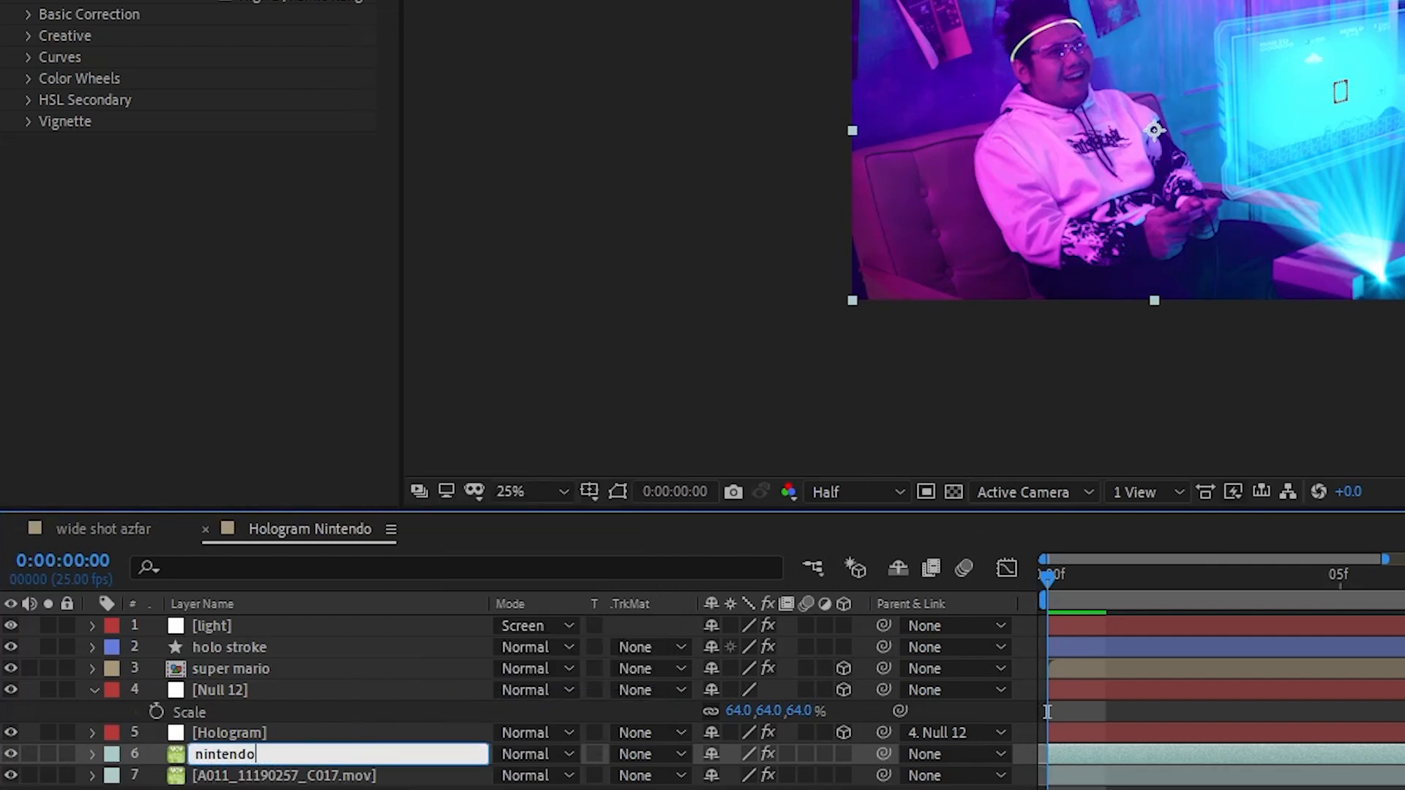
{"action": "key", "text": "Return"}
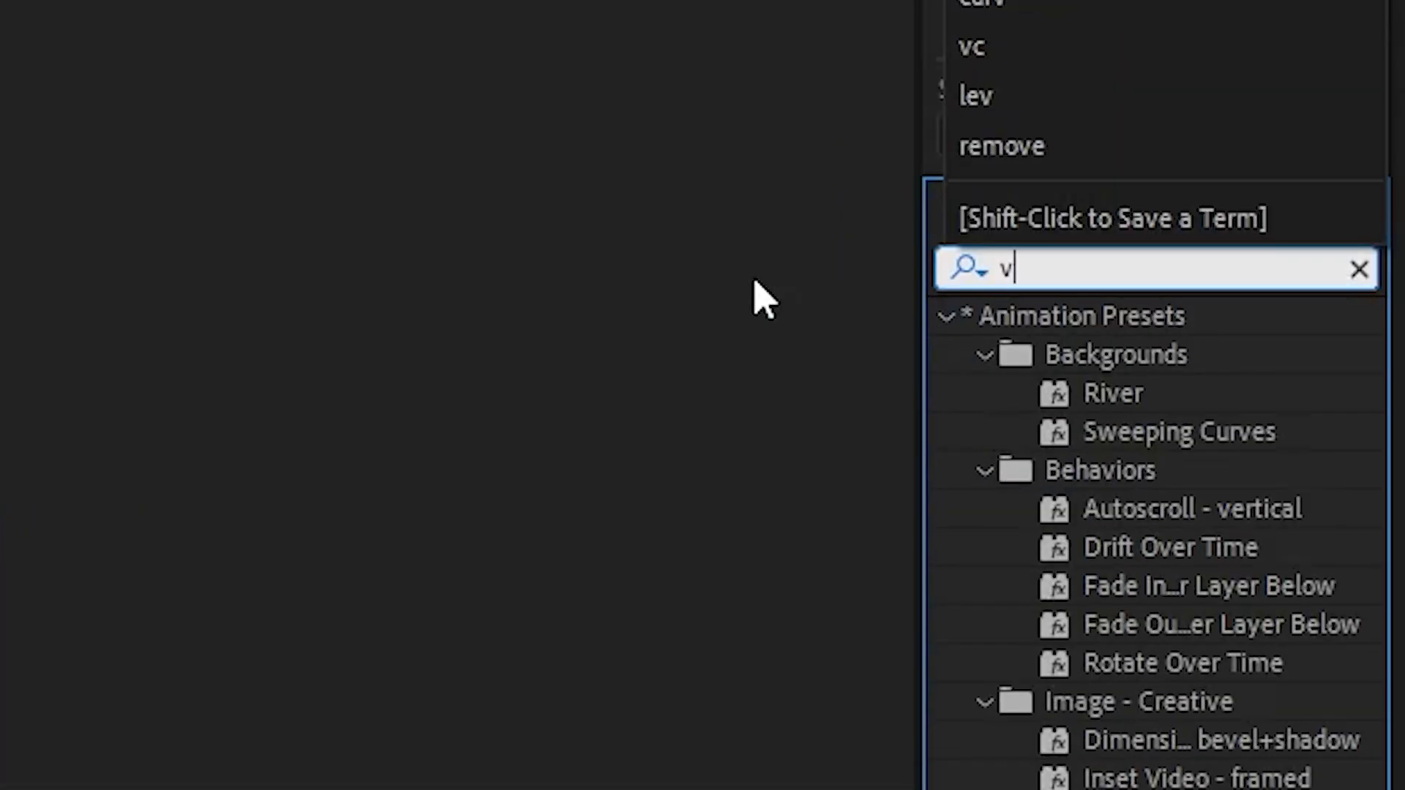
Step: Apply VC Color Vibrance to the nintendo layer and set its color to light blue
{"action": "type", "text": "c"}
{"action": "left_click_drag", "start_coordinate": [1113, 359], "coordinate": [690, 652]}
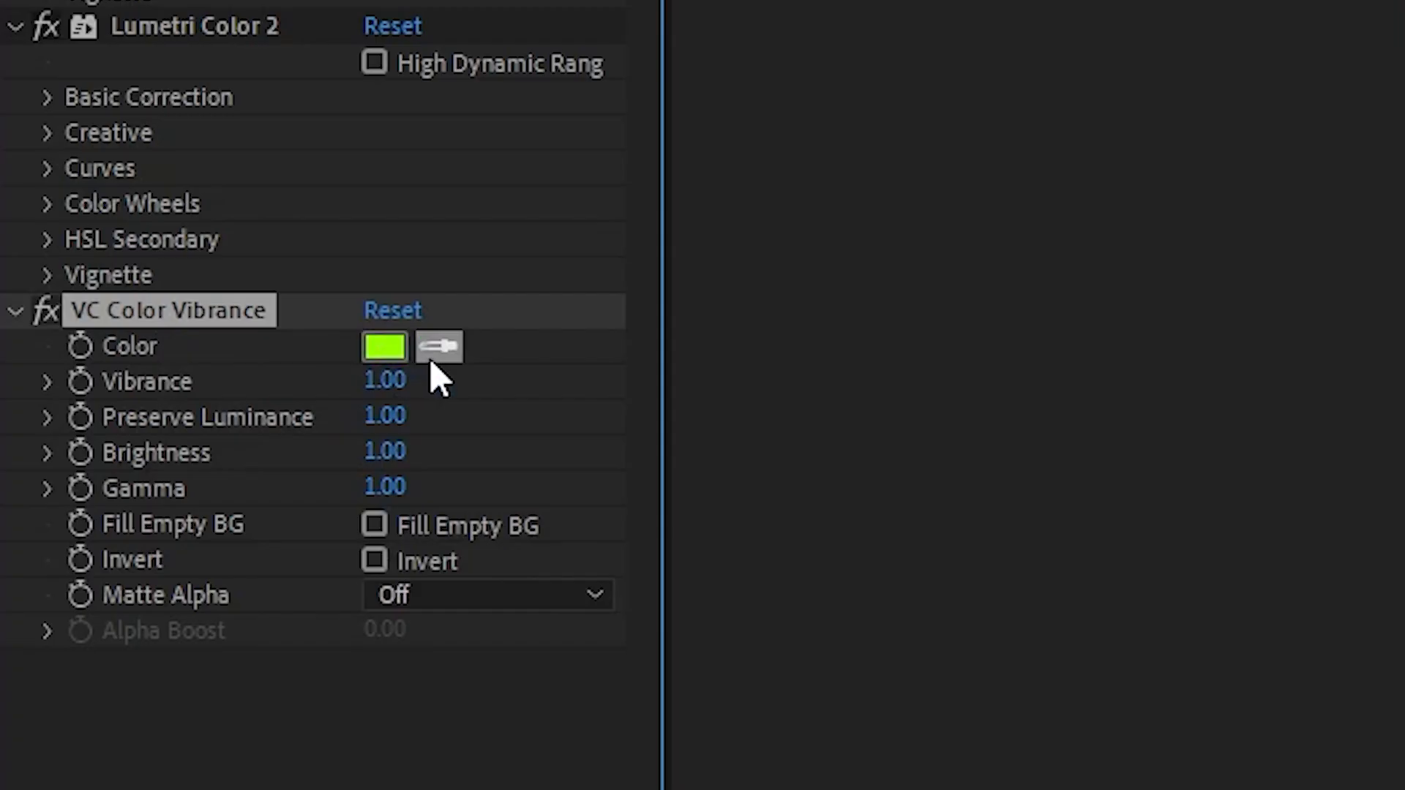
{"action": "left_click", "coordinate": [156, 303]}
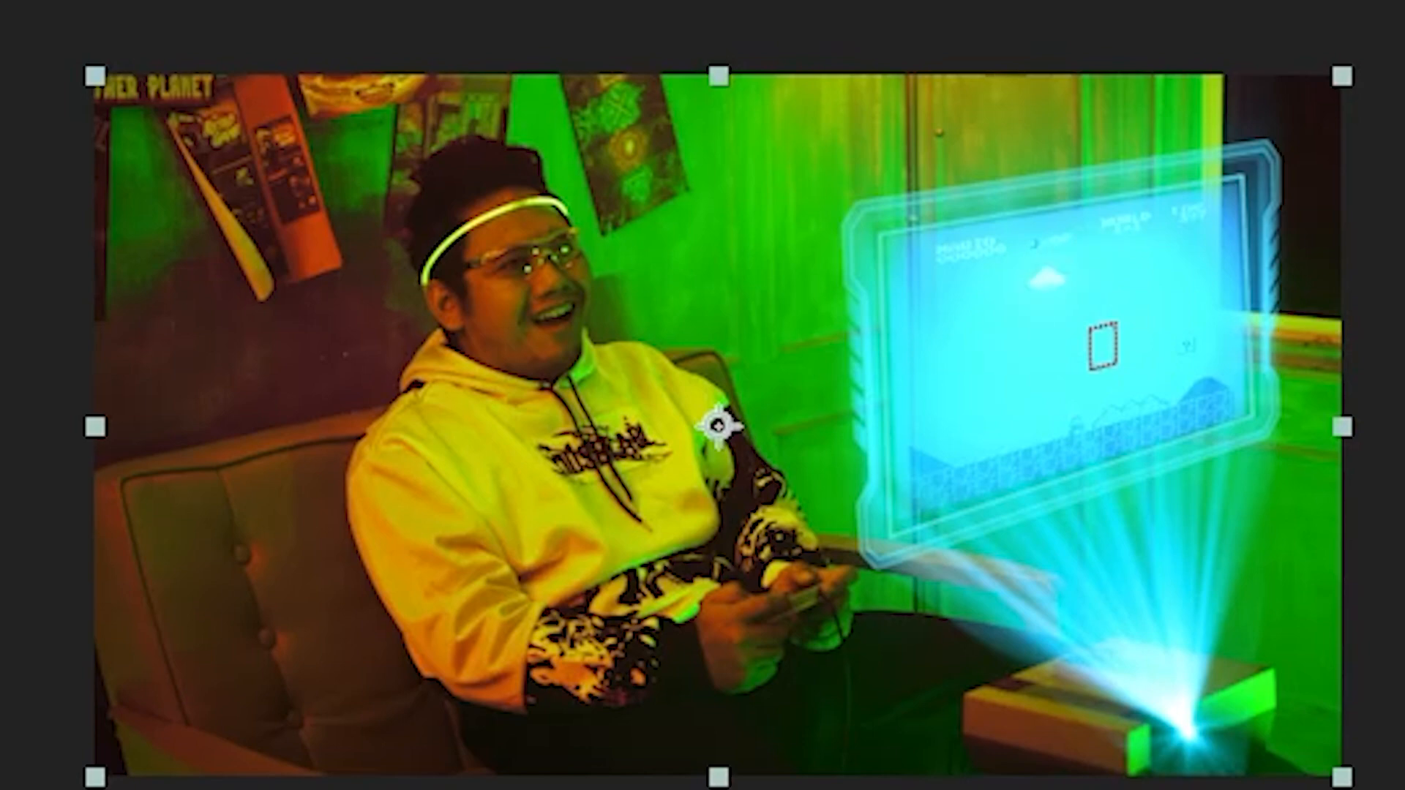
{"action": "left_click", "coordinate": [1039, 326]}
{"action": "left_click", "coordinate": [809, 192]}
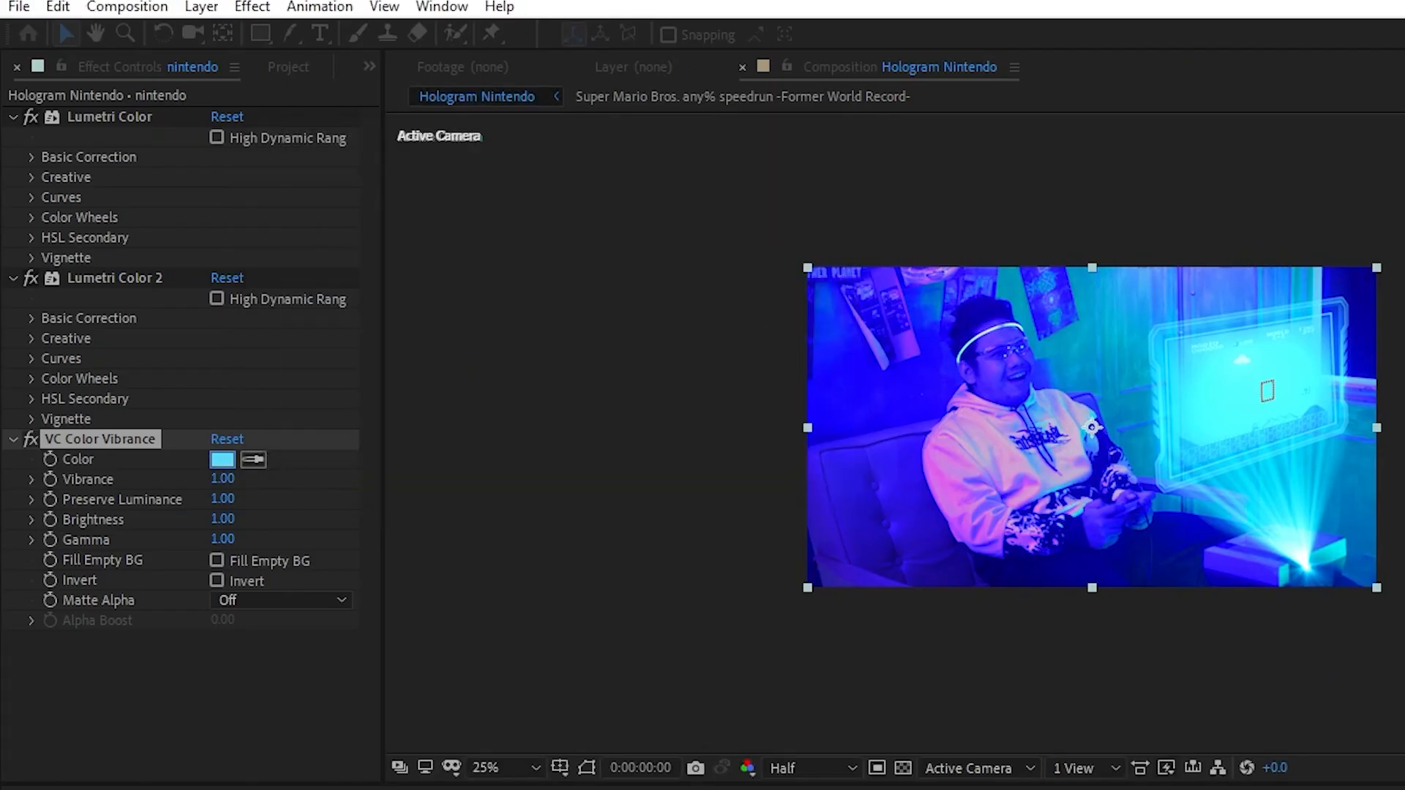
Step: Draw a closed five-point Pen tool mask on the nintendo layer around the projector box
{"action": "left_click", "coordinate": [1238, 642]}
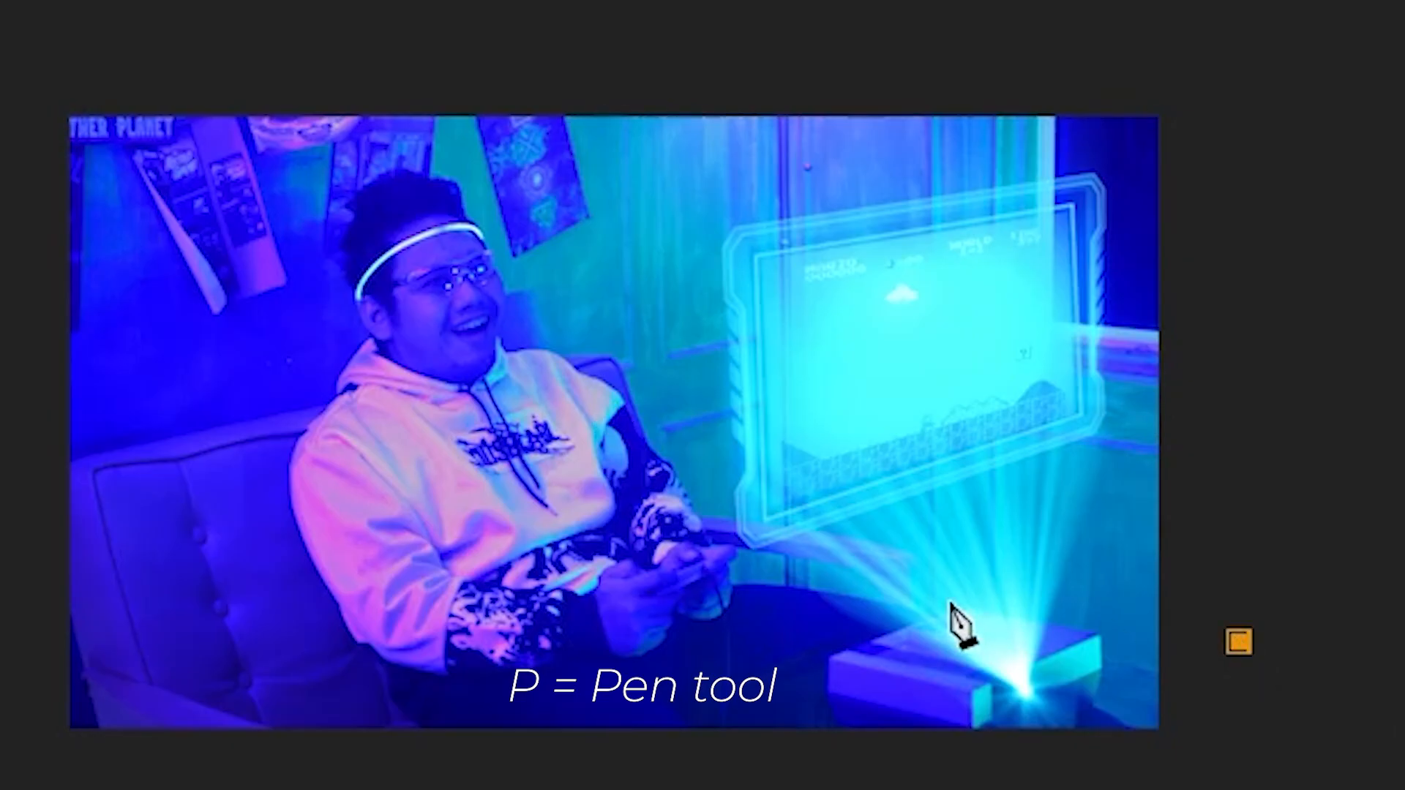
{"action": "left_click", "coordinate": [946, 603]}
{"action": "left_click", "coordinate": [823, 660]}
{"action": "left_click", "coordinate": [837, 741]}
{"action": "left_click", "coordinate": [1164, 788]}
{"action": "left_click", "coordinate": [1238, 641]}
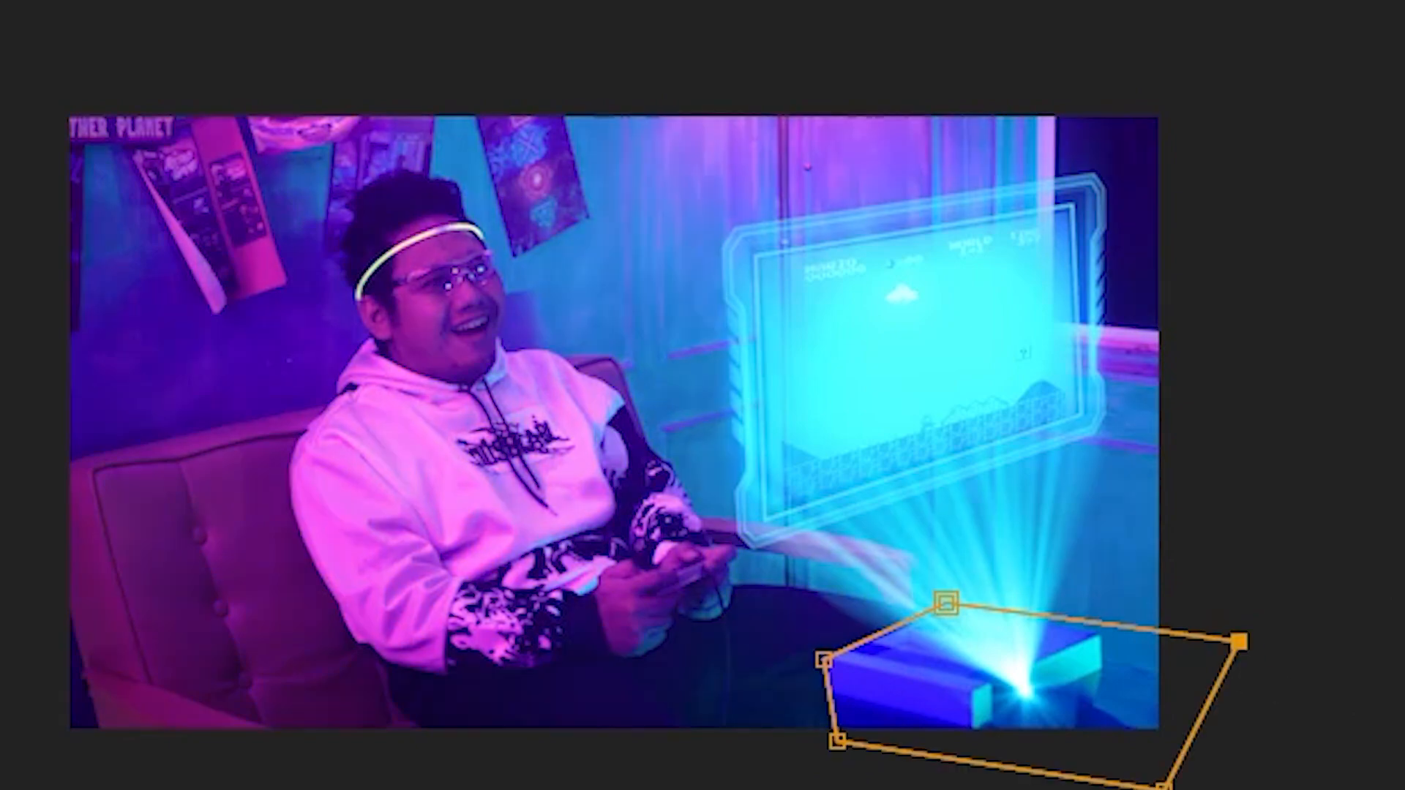
Step: Increase the mask feather on the nintendo layer to soften the edge around the projector box
{"action": "left_click", "coordinate": [186, 695]}
{"action": "key", "text": "f"}
{"action": "left_click_drag", "start_coordinate": [667, 740], "coordinate": [728, 742]}
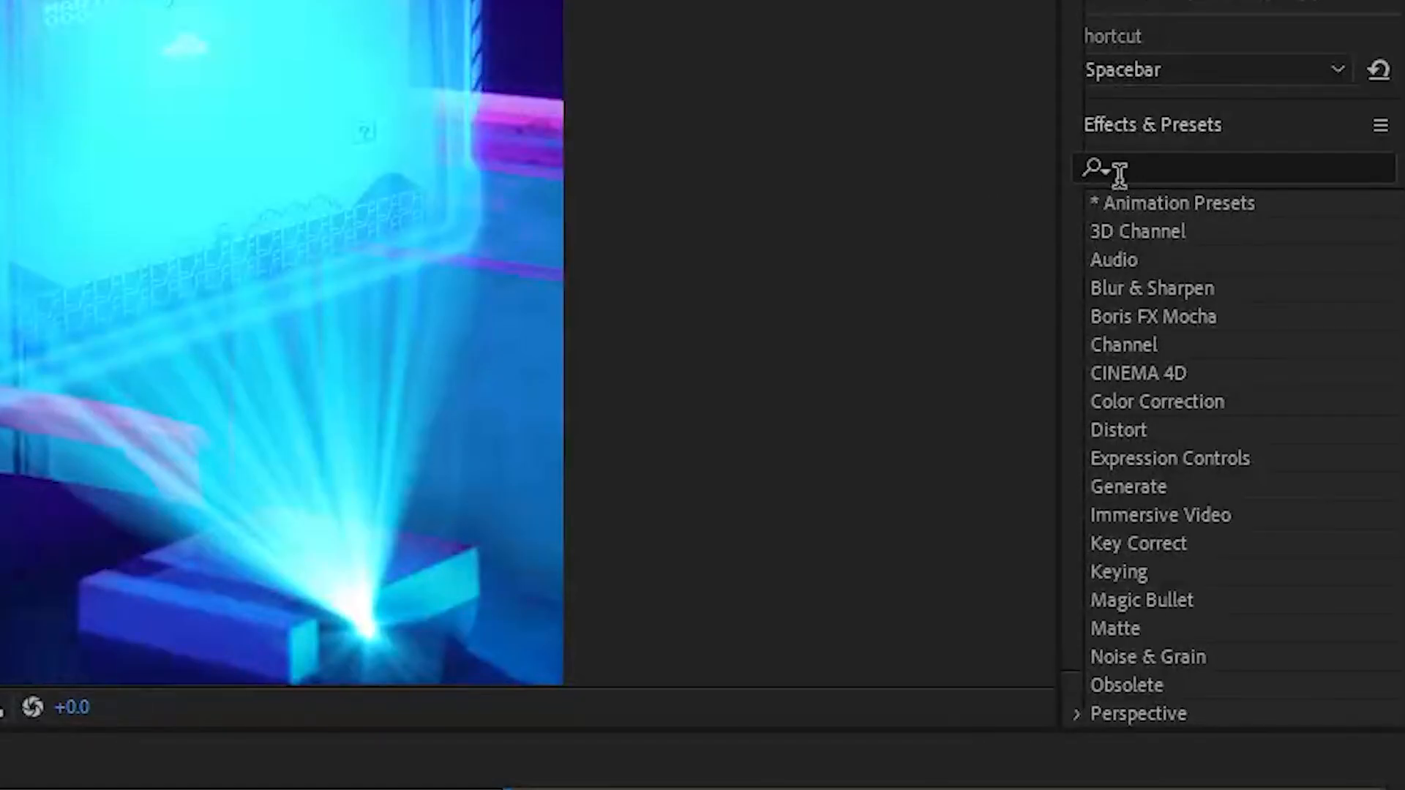
Step: Apply the Venetian Blinds transition effect to the Hologram layer
{"action": "left_click", "coordinate": [1125, 170]}
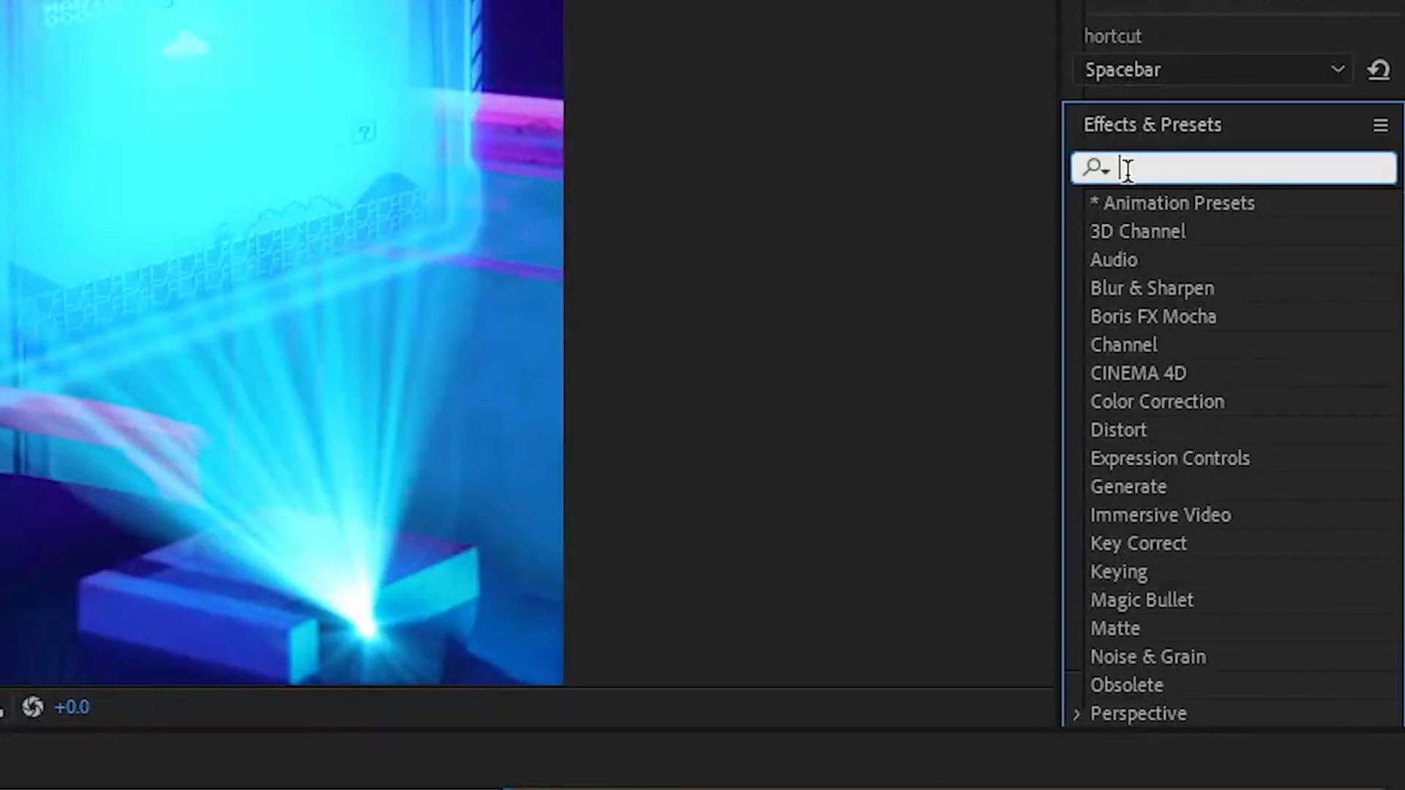
{"action": "type", "text": "venetia"}
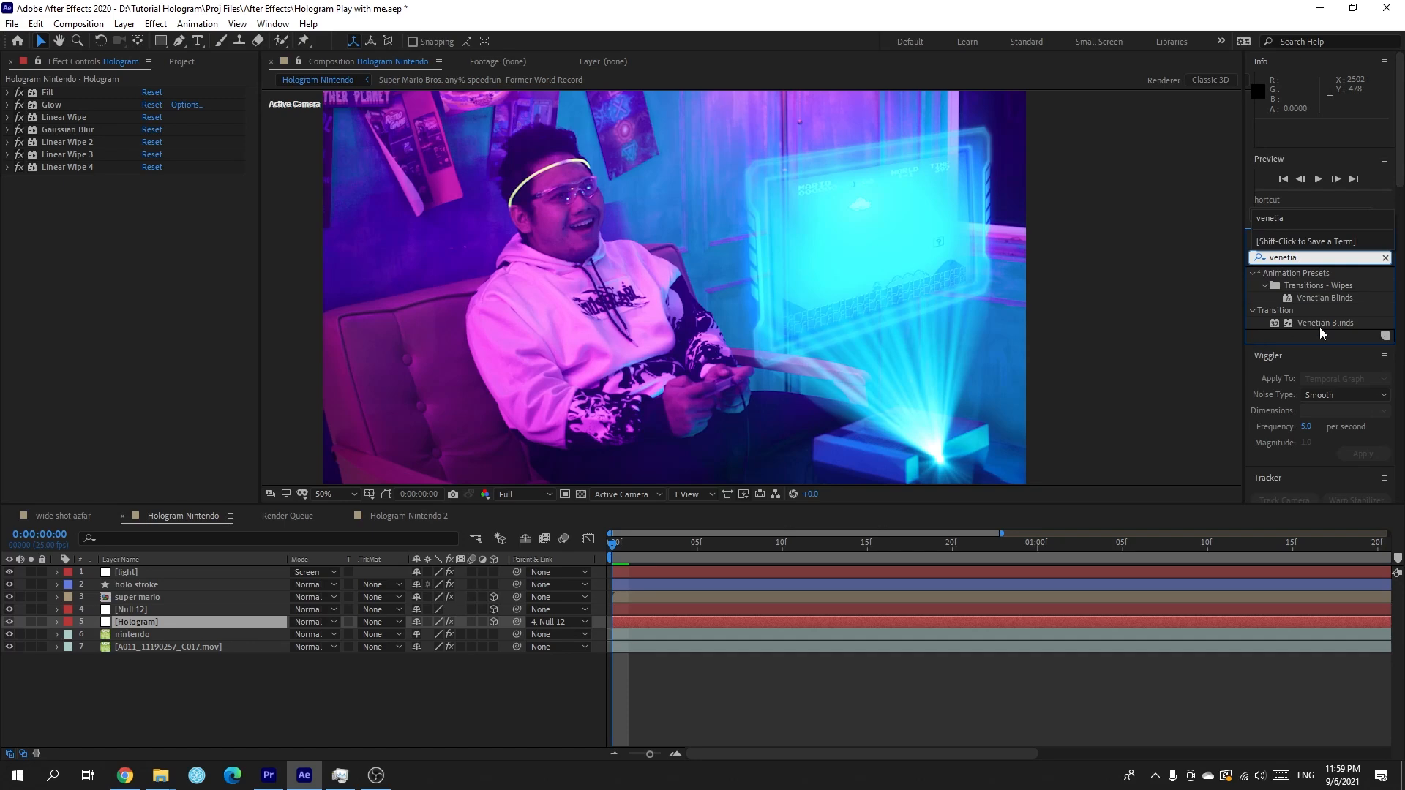
{"action": "left_click_drag", "start_coordinate": [1319, 325], "coordinate": [216, 622]}
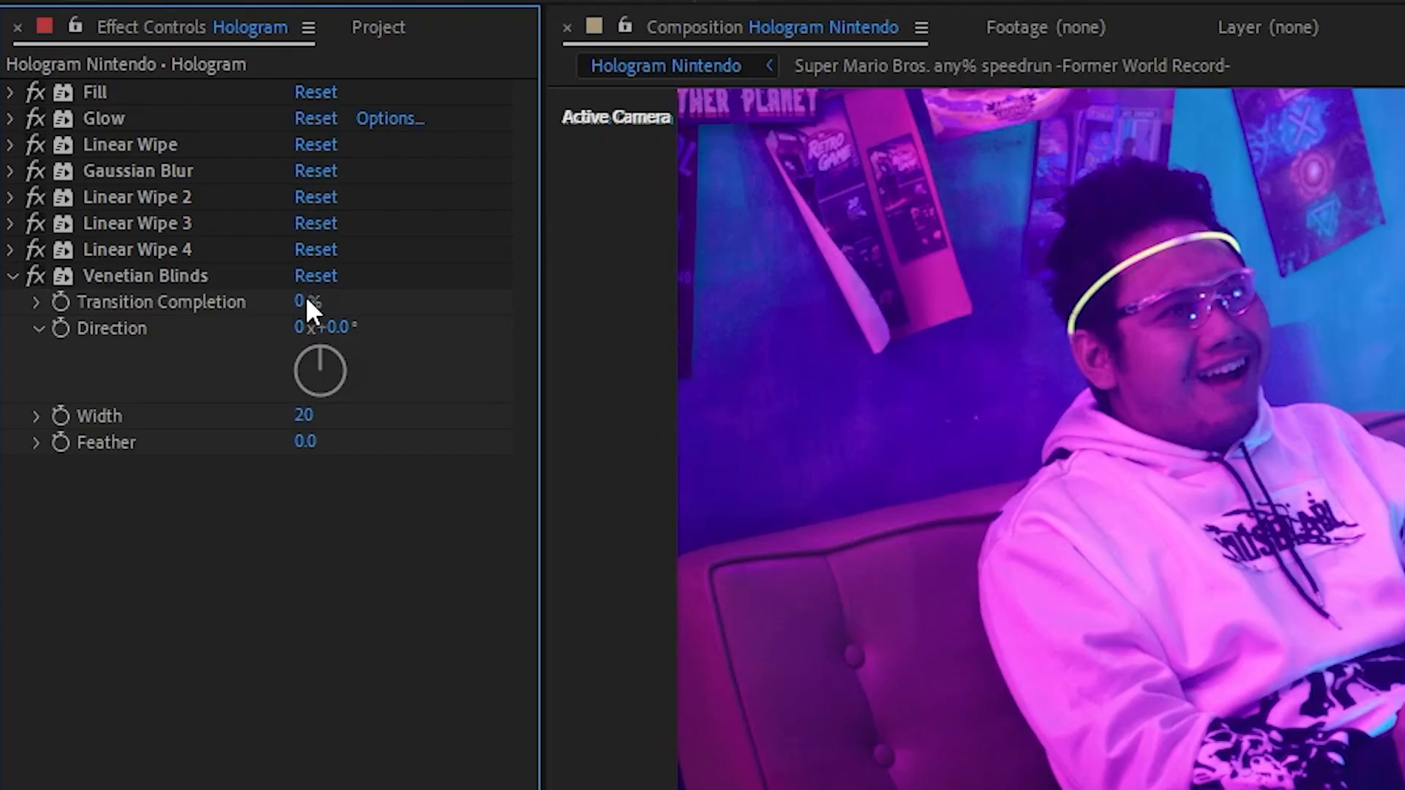
Step: Set the Venetian Blinds transition completion to 17% and its feather to 9
{"action": "left_click", "coordinate": [300, 307]}
{"action": "type", "text": "1"}
{"action": "type", "text": "7"}
{"action": "key", "text": "Return"}
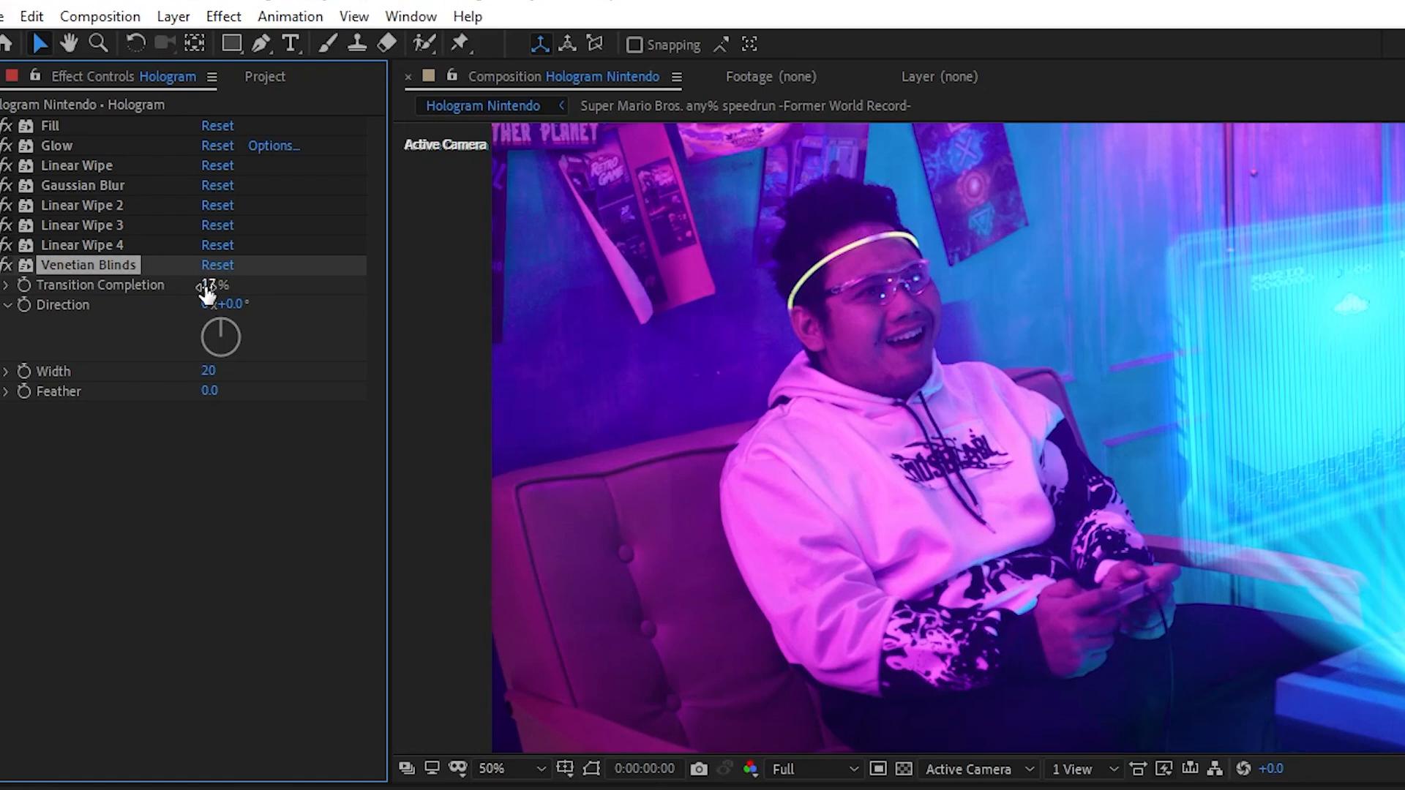
{"action": "left_click", "coordinate": [209, 392]}
{"action": "type", "text": "9"}
{"action": "key", "text": "Return"}
Step: Duplicate the Venetian Blinds effect and set the copy's transition completion to 36% and direction to 90°
{"action": "key", "text": "ctrl+d"}
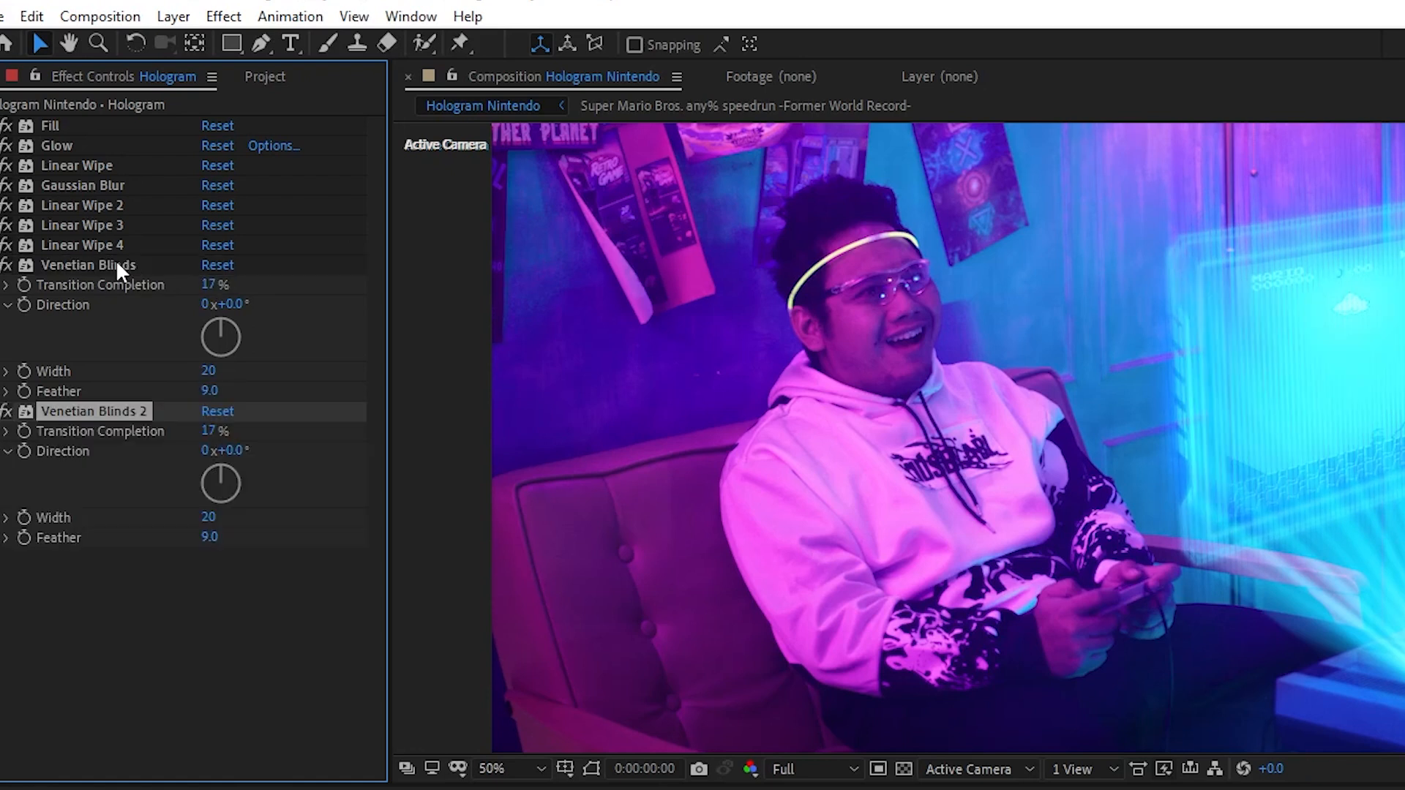
{"action": "left_click", "coordinate": [210, 431]}
{"action": "type", "text": "36"}
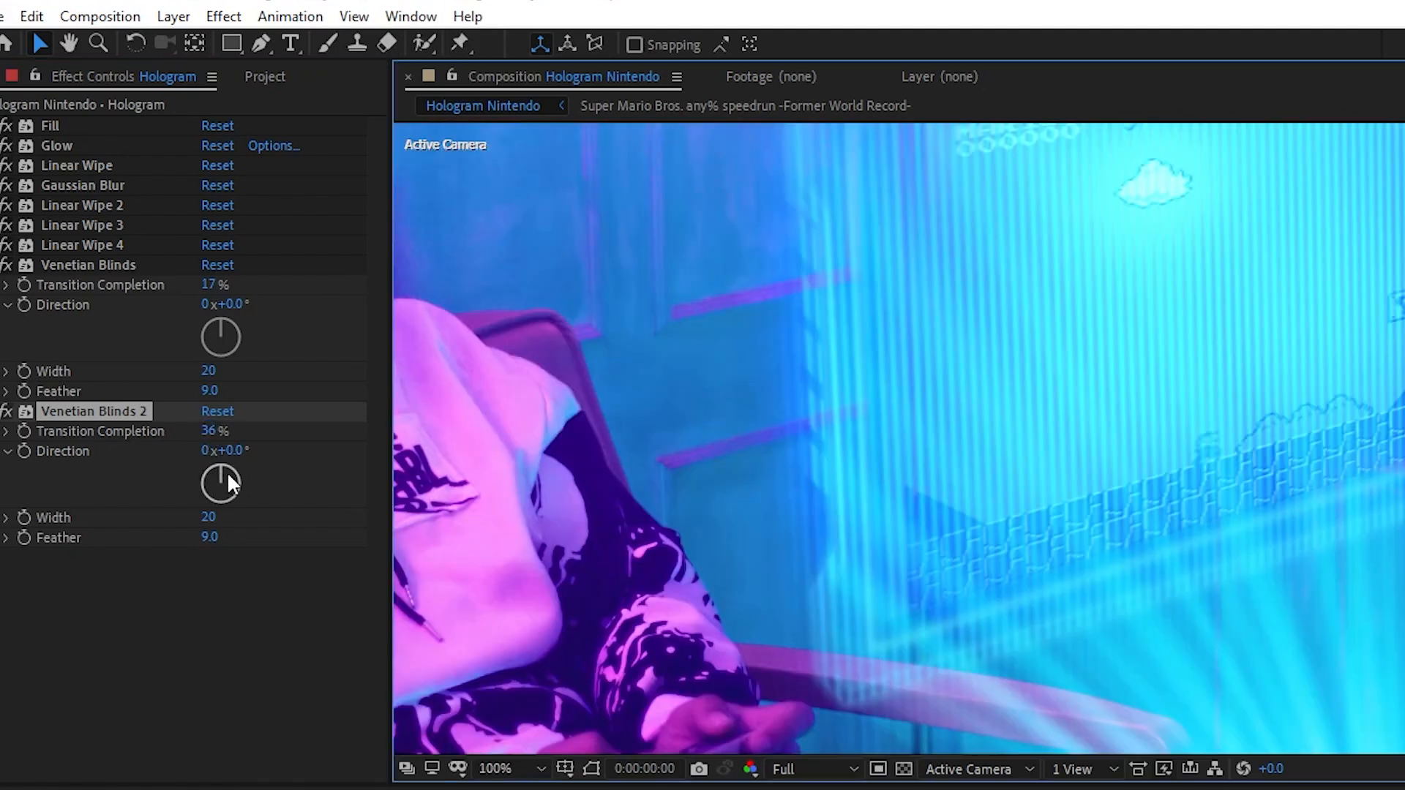
{"action": "left_click", "coordinate": [237, 480]}
{"action": "left_click", "coordinate": [232, 450]}
{"action": "type", "text": "90"}
{"action": "key", "text": "Return"}
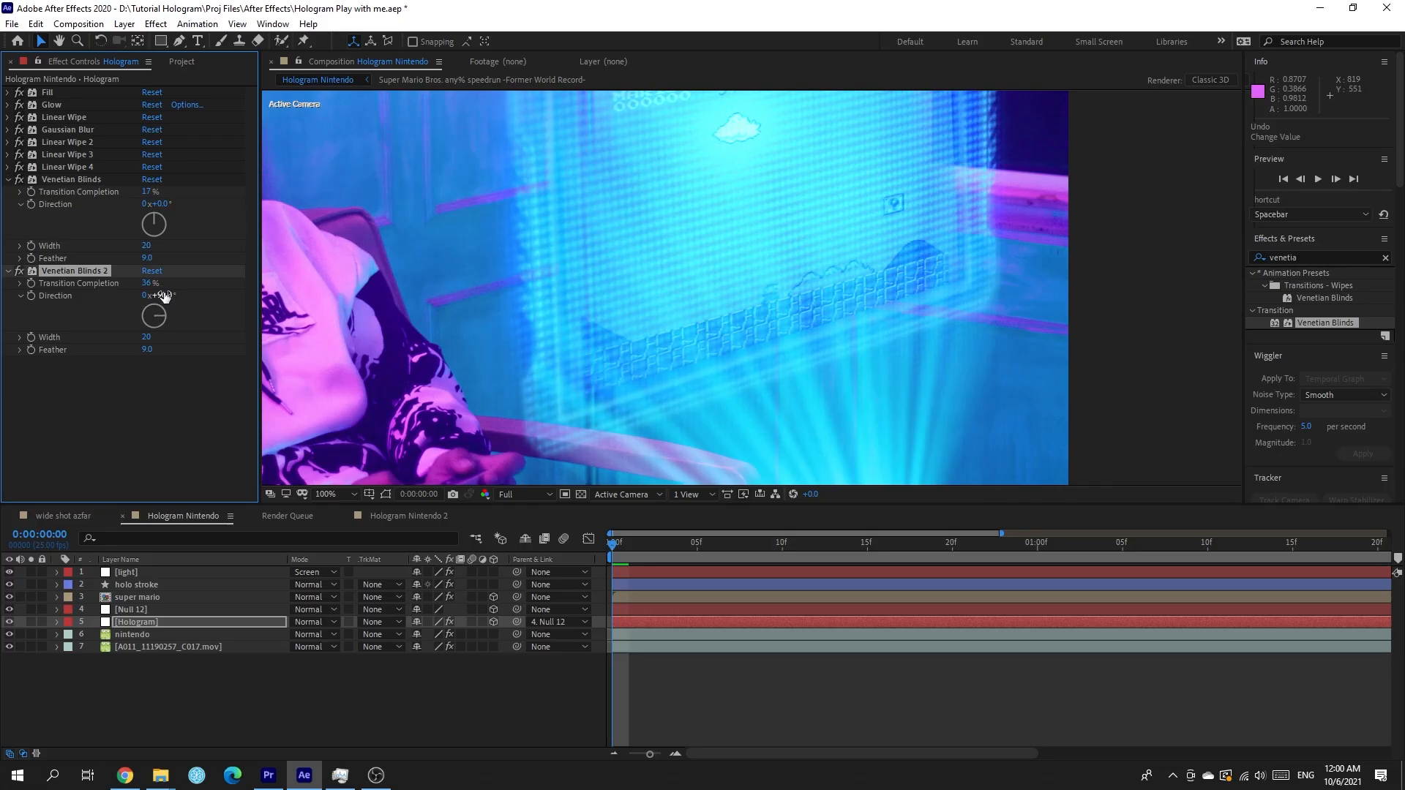